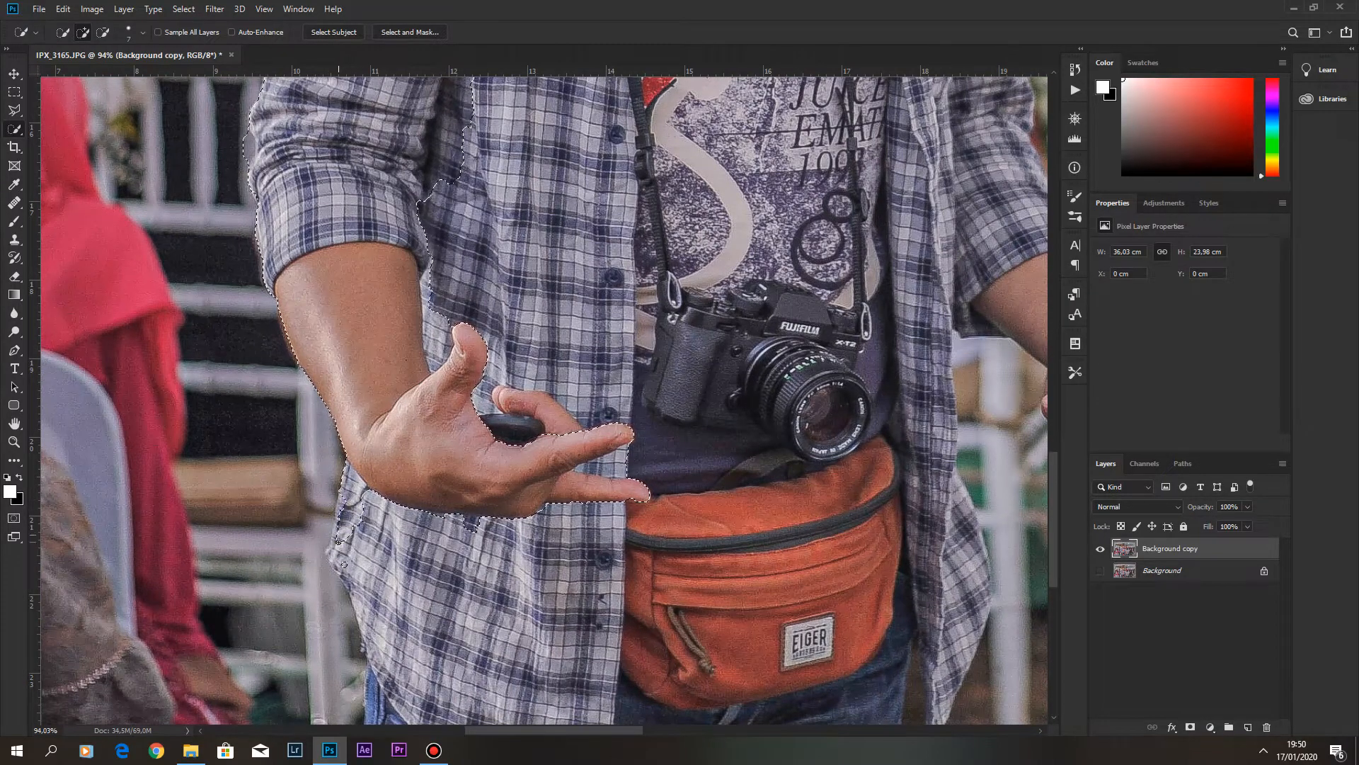
Extend the quick selection of the man over his shirt, orange waist bag and far shoulder.
{"action": "left_click_drag", "start_coordinate": [358, 594], "coordinate": [418, 646]}
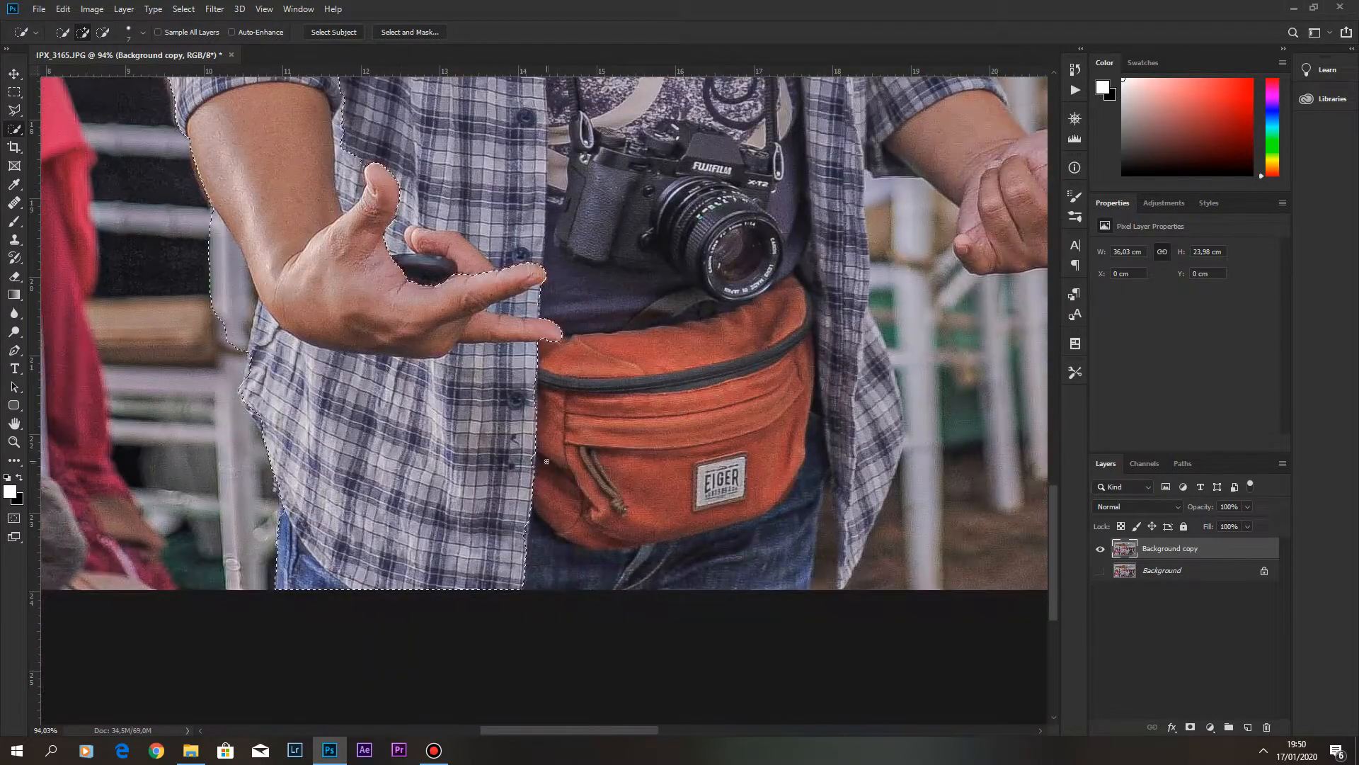
{"action": "left_click_drag", "start_coordinate": [609, 430], "coordinate": [653, 335]}
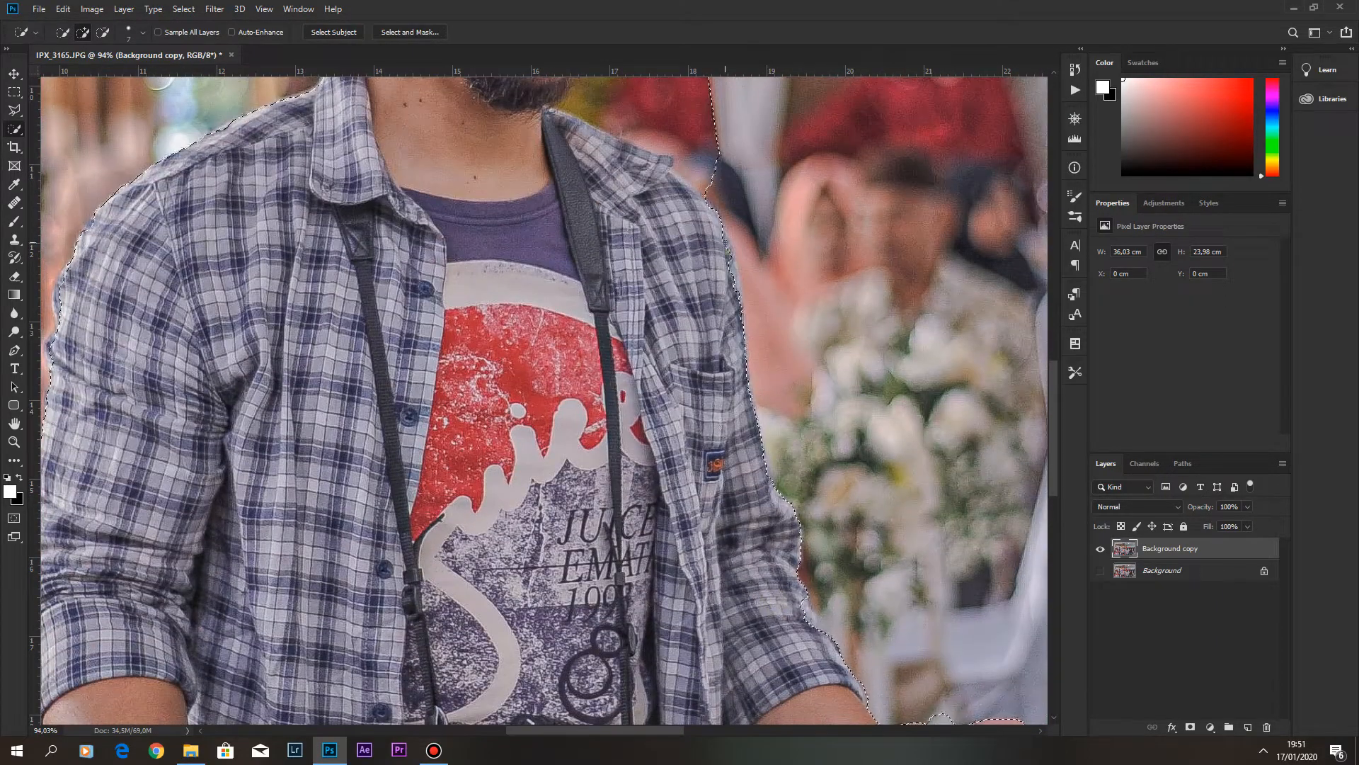
{"action": "left_click_drag", "start_coordinate": [728, 250], "coordinate": [735, 271]}
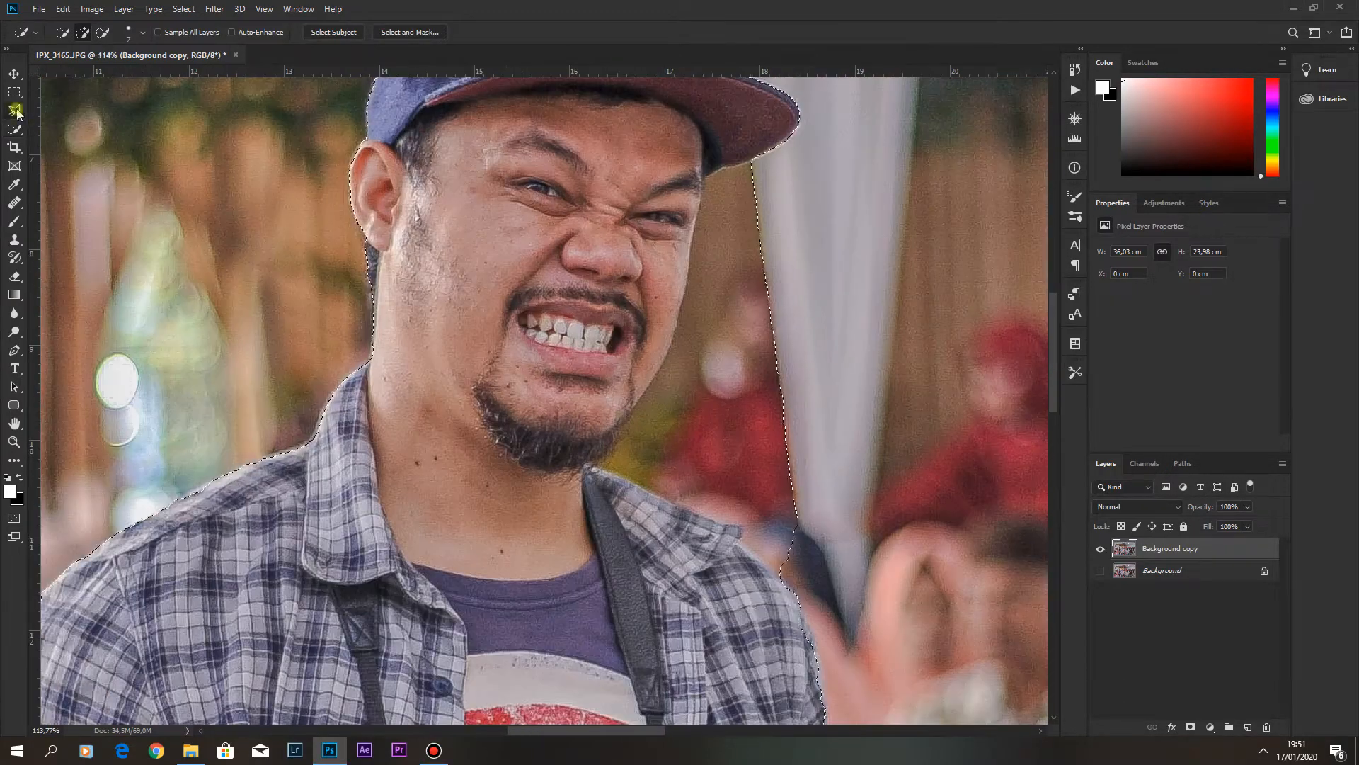
Subtract the background beside the cheek, chin and shoulder from the man's selection using the Lasso tool.
{"action": "left_click", "coordinate": [14, 110]}
{"action": "scroll", "coordinate": [710, 162], "scroll_direction": "up", "scroll_amount": 3}
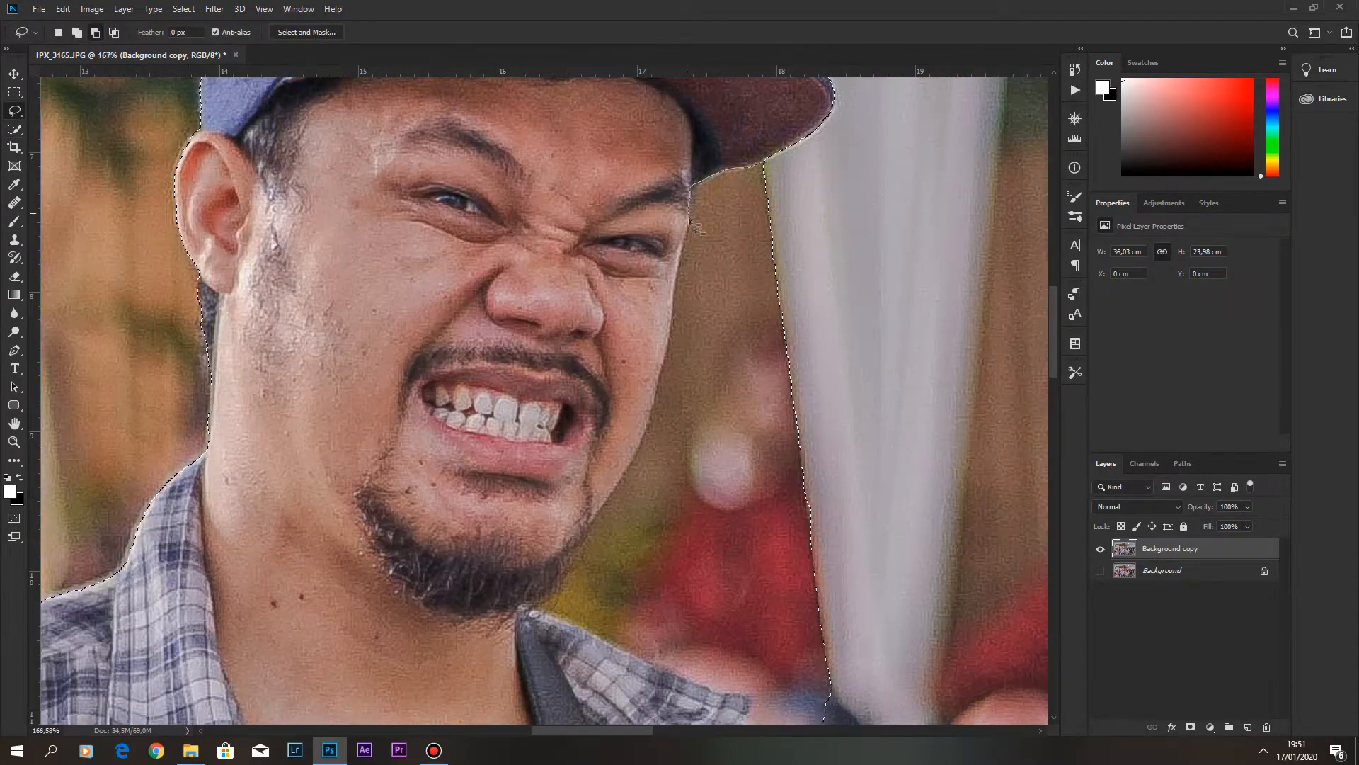
{"action": "left_click_drag", "start_coordinate": [683, 337], "coordinate": [738, 177]}
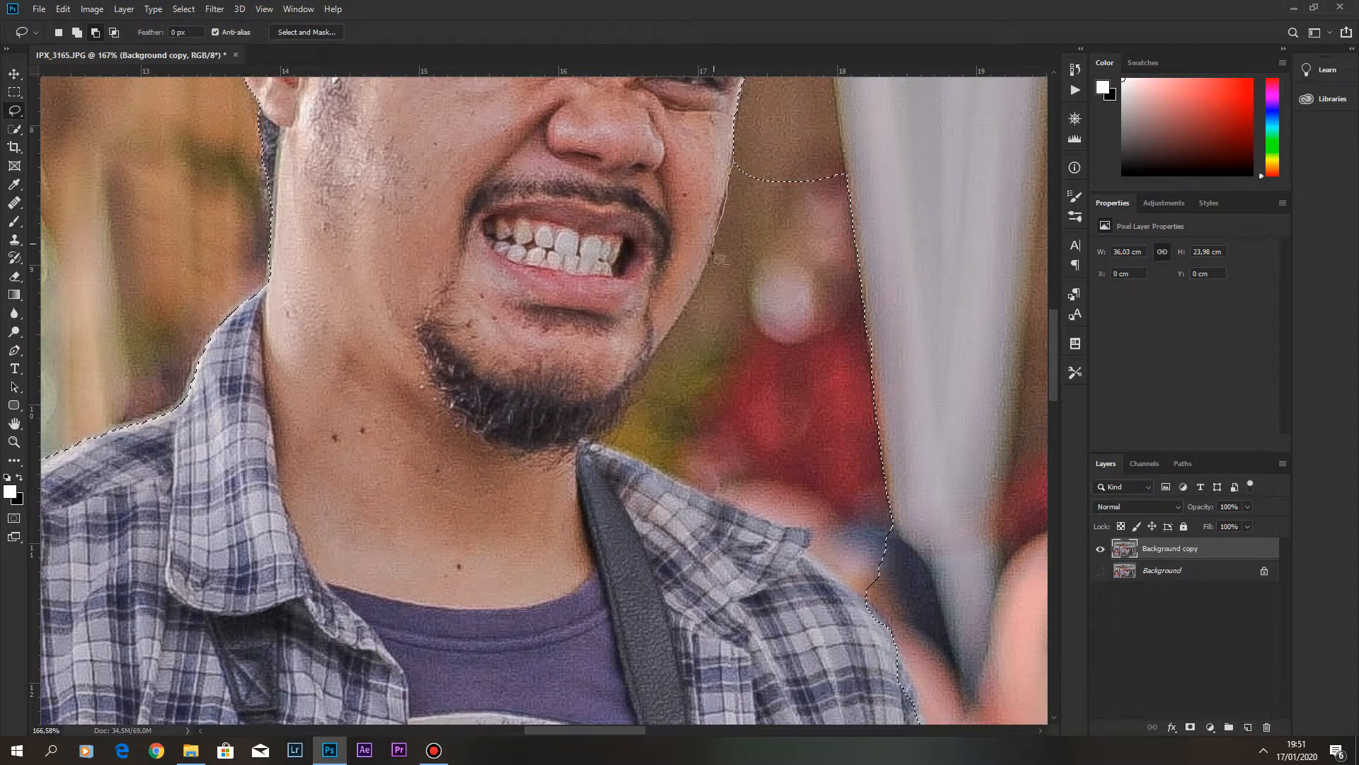
{"action": "left_click_drag", "start_coordinate": [841, 362], "coordinate": [1023, 213]}
{"action": "left_click_drag", "start_coordinate": [734, 368], "coordinate": [807, 291]}
{"action": "left_click_drag", "start_coordinate": [783, 184], "coordinate": [754, 253]}
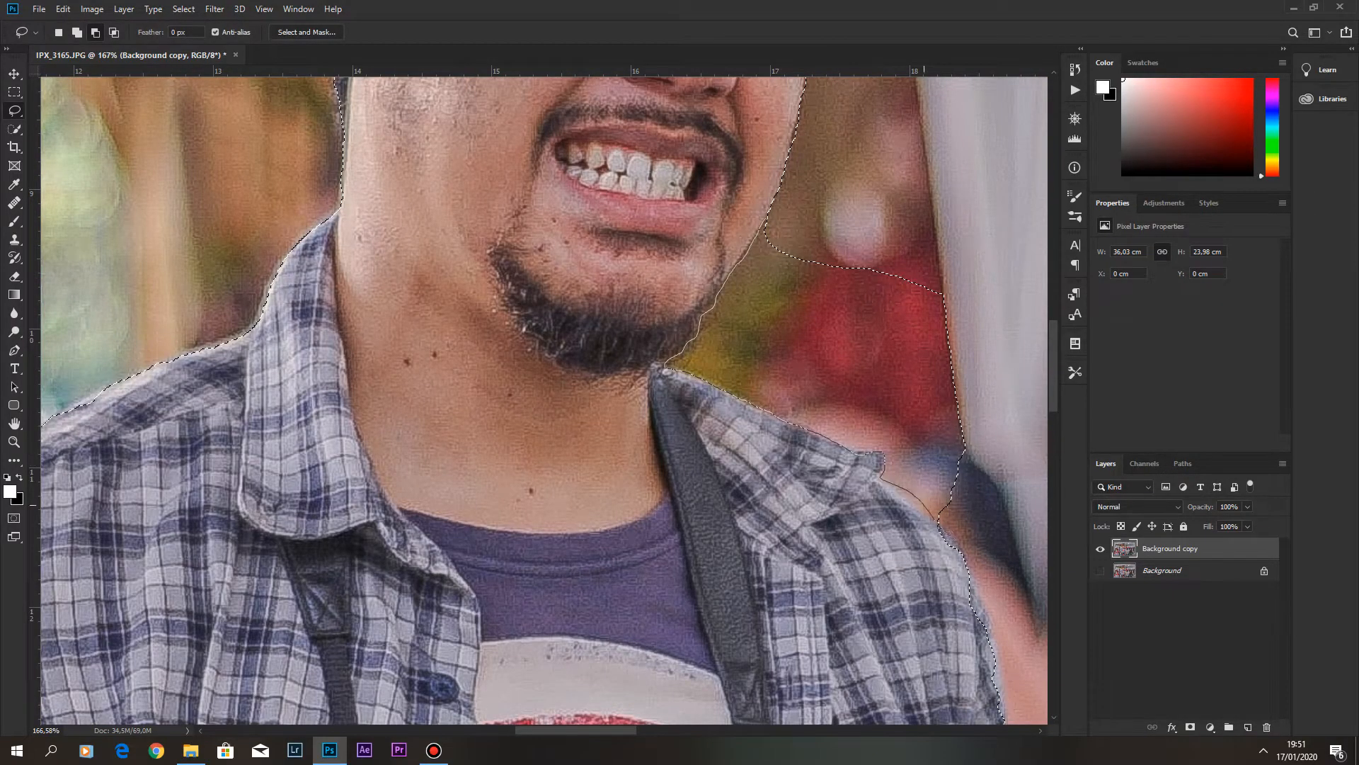
{"action": "left_click_drag", "start_coordinate": [936, 523], "coordinate": [754, 248]}
Subtract the background under the outstretched arm and along the hanging shirt hem from the selection with the Lasso.
{"action": "scroll", "coordinate": [737, 255], "scroll_direction": "down", "scroll_amount": 6}
{"action": "left_click_drag", "start_coordinate": [850, 658], "coordinate": [567, 160]}
{"action": "scroll", "coordinate": [849, 435], "scroll_direction": "up", "scroll_amount": 7}
{"action": "left_click_drag", "start_coordinate": [624, 421], "coordinate": [700, 317]}
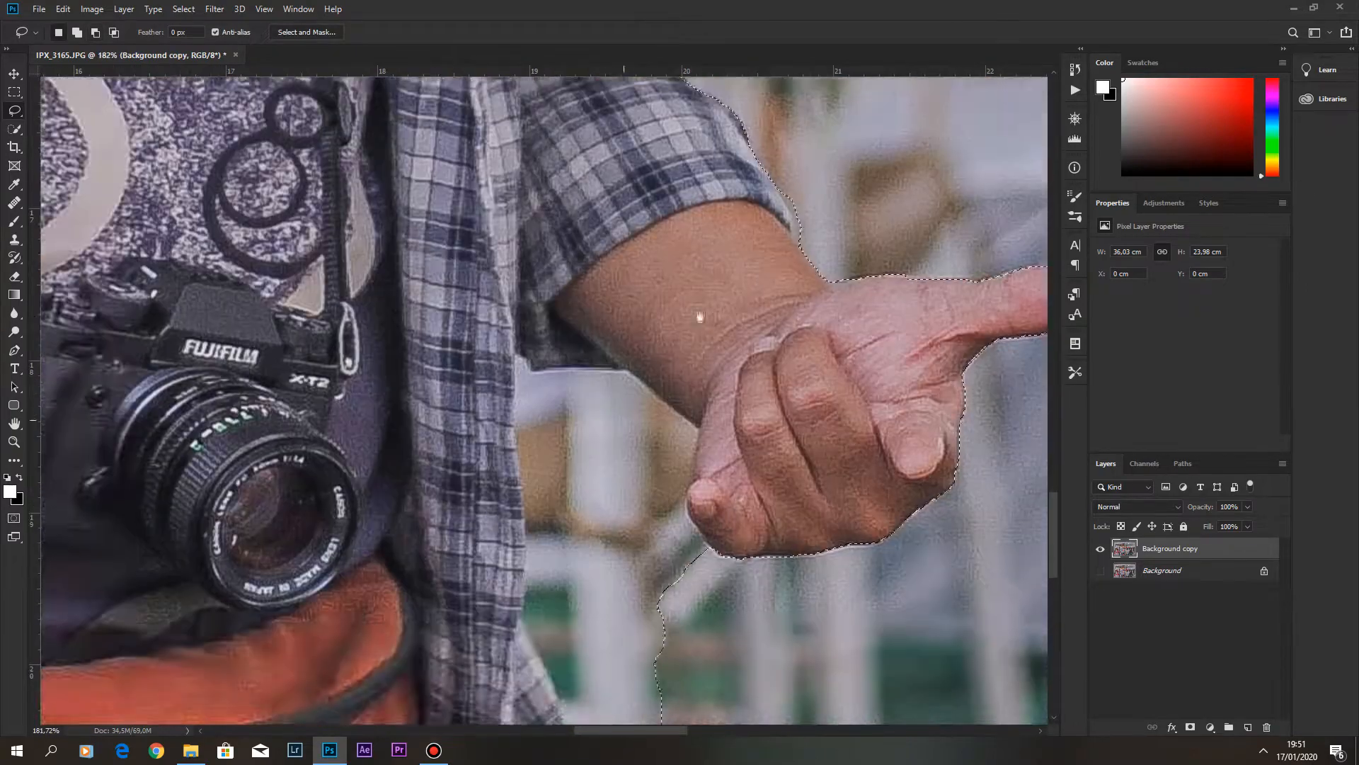
{"action": "scroll", "coordinate": [700, 317], "scroll_direction": "down", "scroll_amount": 5}
{"action": "left_click_drag", "start_coordinate": [616, 560], "coordinate": [701, 254]}
{"action": "scroll", "coordinate": [652, 575], "scroll_direction": "up", "scroll_amount": 4}
{"action": "left_click_drag", "start_coordinate": [589, 512], "coordinate": [636, 421]}
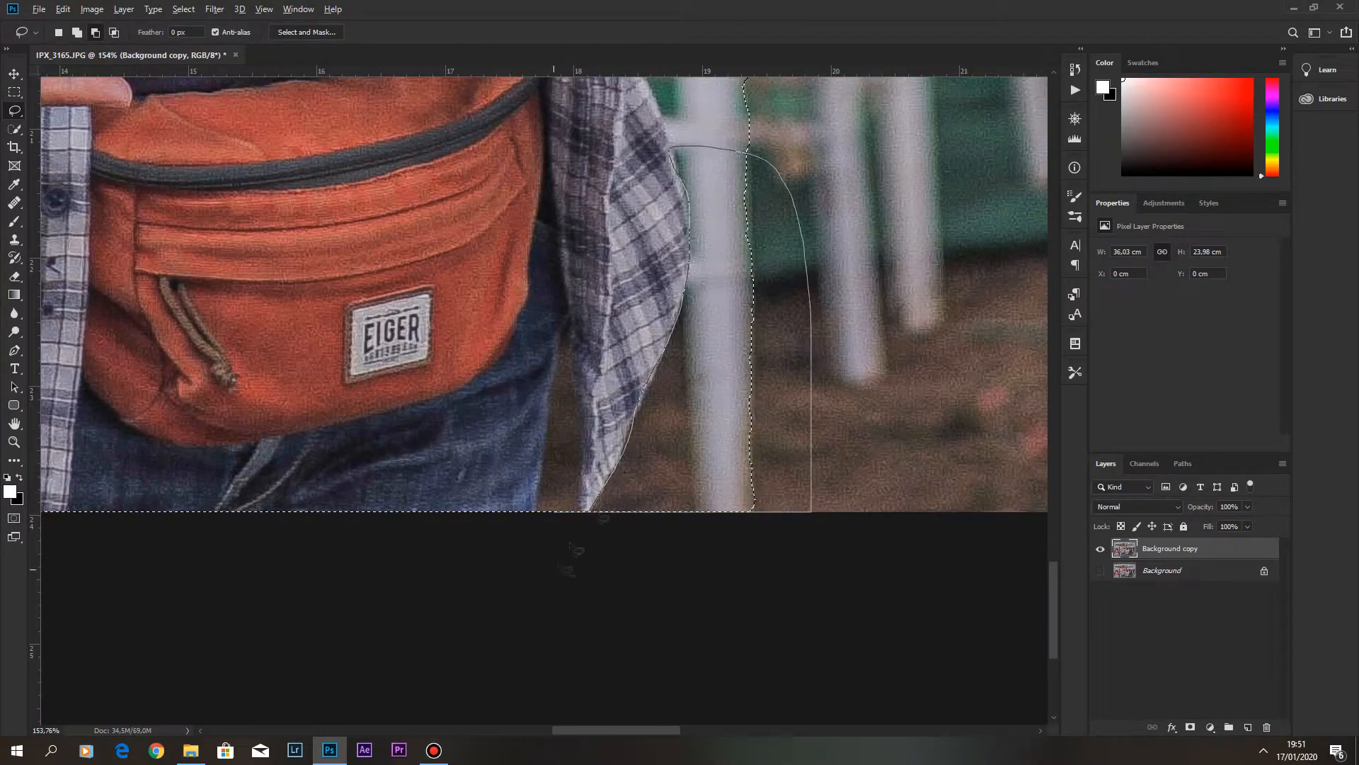
{"action": "left_click_drag", "start_coordinate": [559, 564], "coordinate": [590, 515]}
{"action": "left_click_drag", "start_coordinate": [641, 283], "coordinate": [648, 612]}
{"action": "left_click_drag", "start_coordinate": [677, 476], "coordinate": [675, 464]}
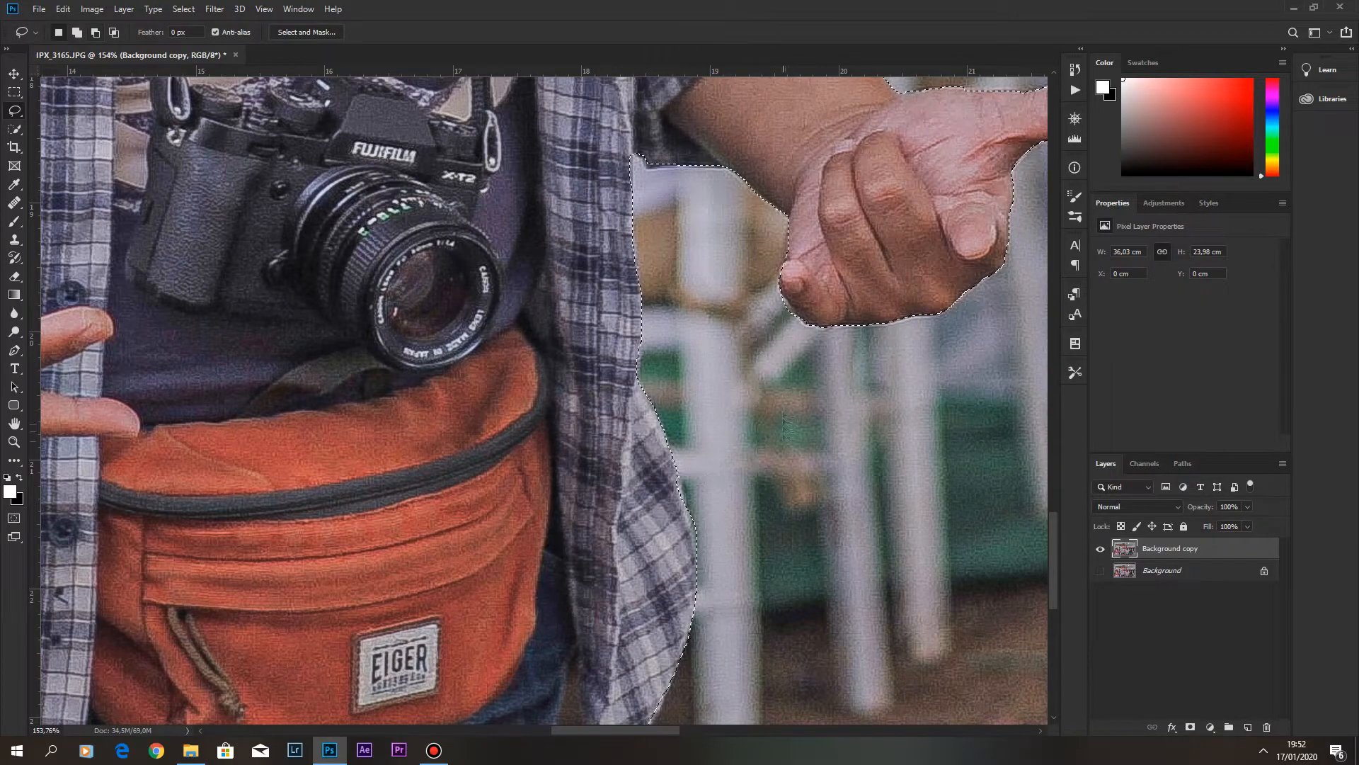
Trim the background strip beside the other forearm from the selection and add the missing shirt edge below that hand.
{"action": "scroll", "coordinate": [770, 277], "scroll_direction": "up", "scroll_amount": 4}
{"action": "left_click_drag", "start_coordinate": [802, 273], "coordinate": [786, 269]}
{"action": "left_click_drag", "start_coordinate": [799, 124], "coordinate": [786, 338]}
{"action": "scroll", "coordinate": [784, 340], "scroll_direction": "down", "scroll_amount": 10}
{"action": "scroll", "coordinate": [503, 378], "scroll_direction": "up", "scroll_amount": 8}
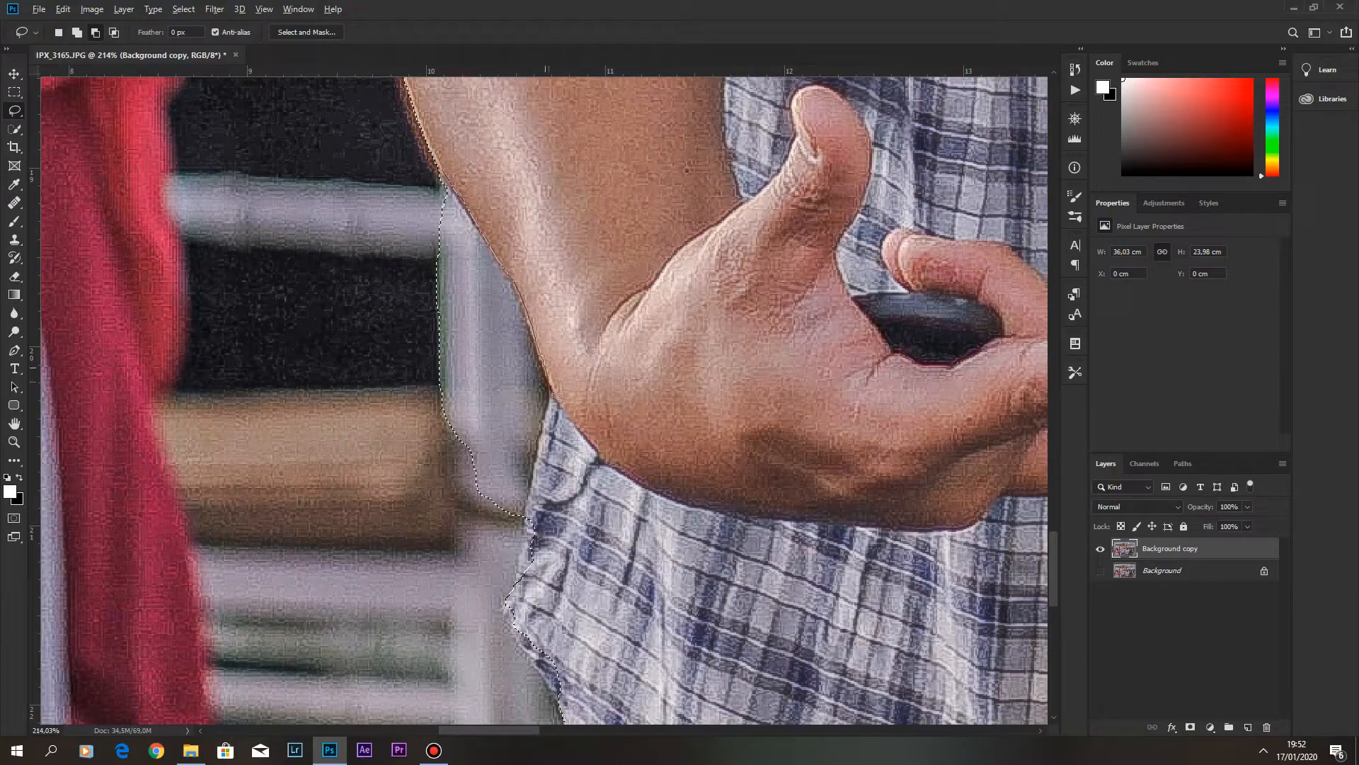
{"action": "scroll", "coordinate": [435, 352], "scroll_direction": "down", "scroll_amount": 8}
{"action": "scroll", "coordinate": [435, 352], "scroll_direction": "up", "scroll_amount": 9}
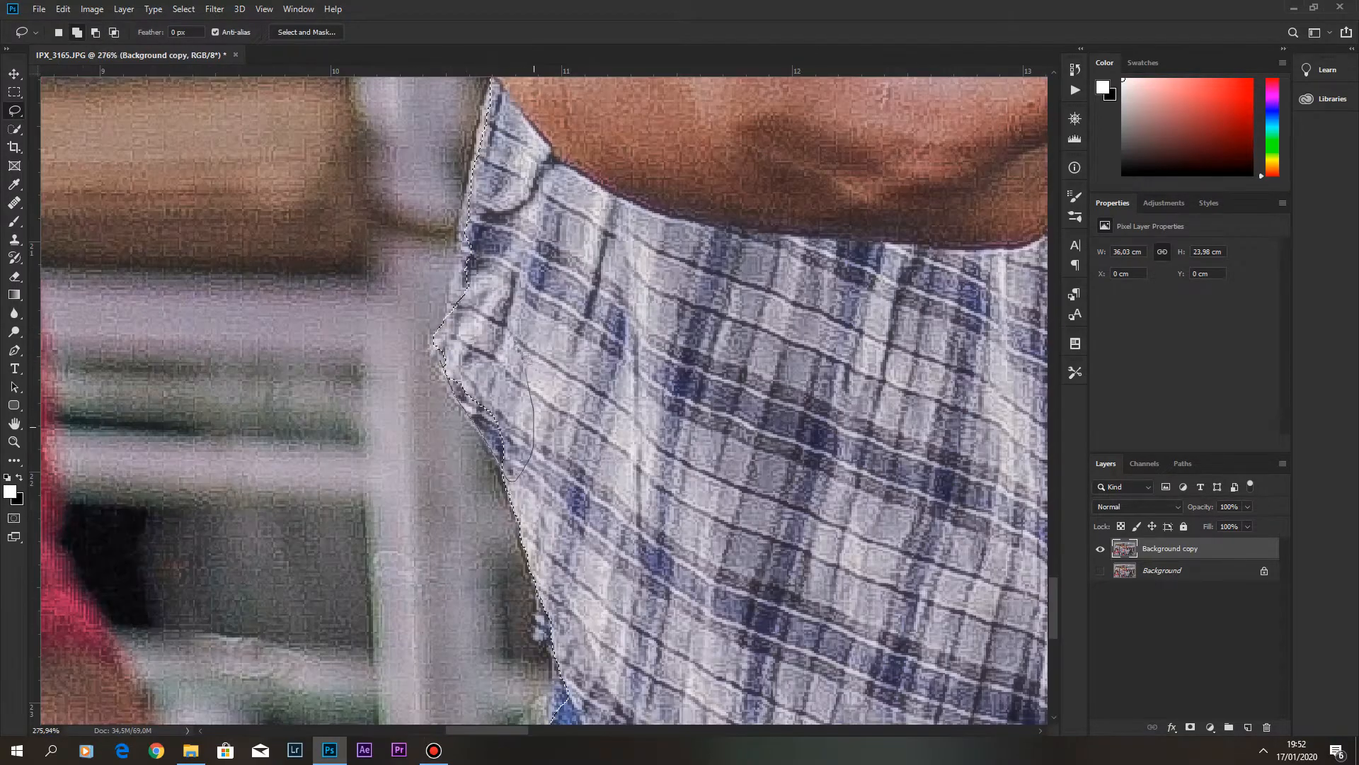
{"action": "left_click_drag", "start_coordinate": [496, 167], "coordinate": [490, 160]}
Invert the selection, delete the background around the man on the Background copy layer, and deselect.
{"action": "scroll", "coordinate": [504, 301], "scroll_direction": "down", "scroll_amount": 10}
{"action": "scroll", "coordinate": [503, 296], "scroll_direction": "up", "scroll_amount": 5}
{"action": "scroll", "coordinate": [522, 283], "scroll_direction": "down", "scroll_amount": 5}
{"action": "scroll", "coordinate": [524, 283], "scroll_direction": "up", "scroll_amount": 4}
{"action": "scroll", "coordinate": [637, 322], "scroll_direction": "down", "scroll_amount": 5}
{"action": "key", "text": "m"}
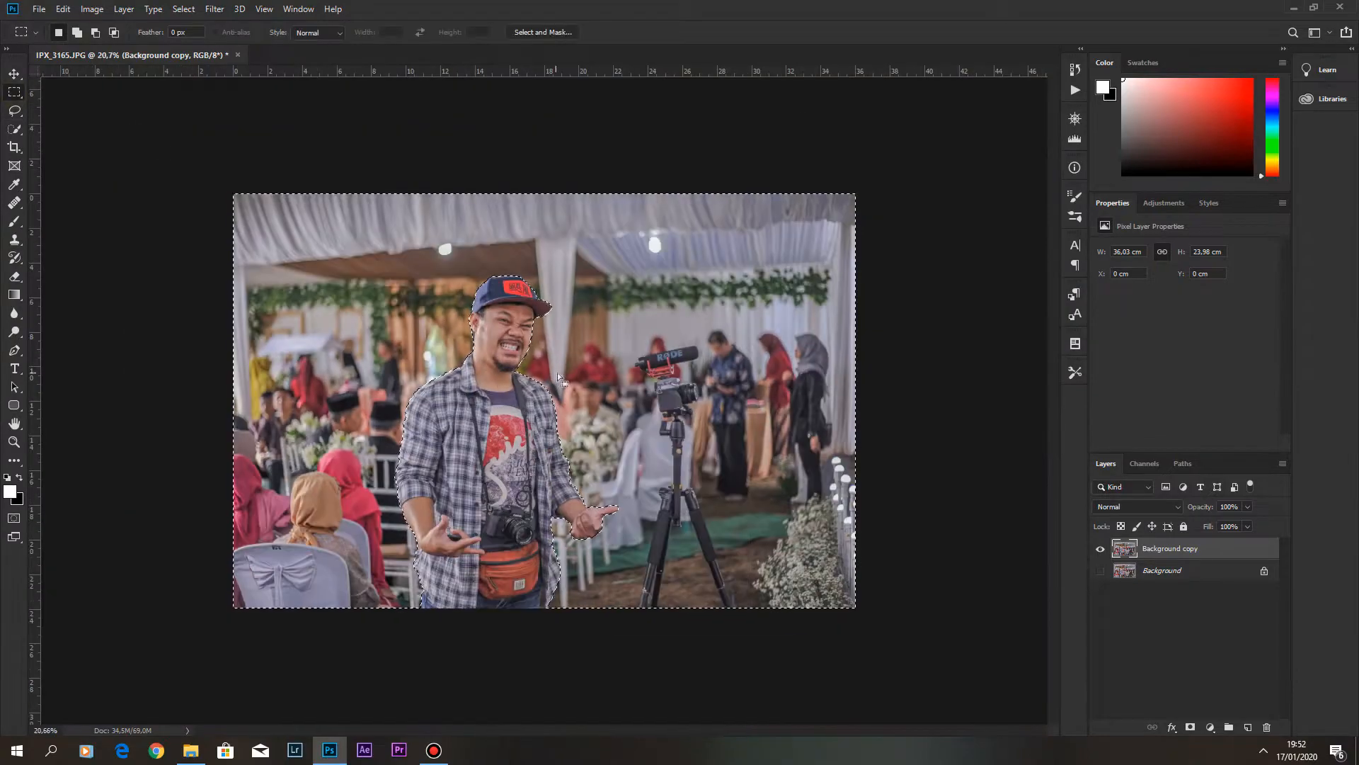
{"action": "key", "text": "alt+ctrl+r"}
{"action": "scroll", "coordinate": [576, 358], "scroll_direction": "up", "scroll_amount": 10}
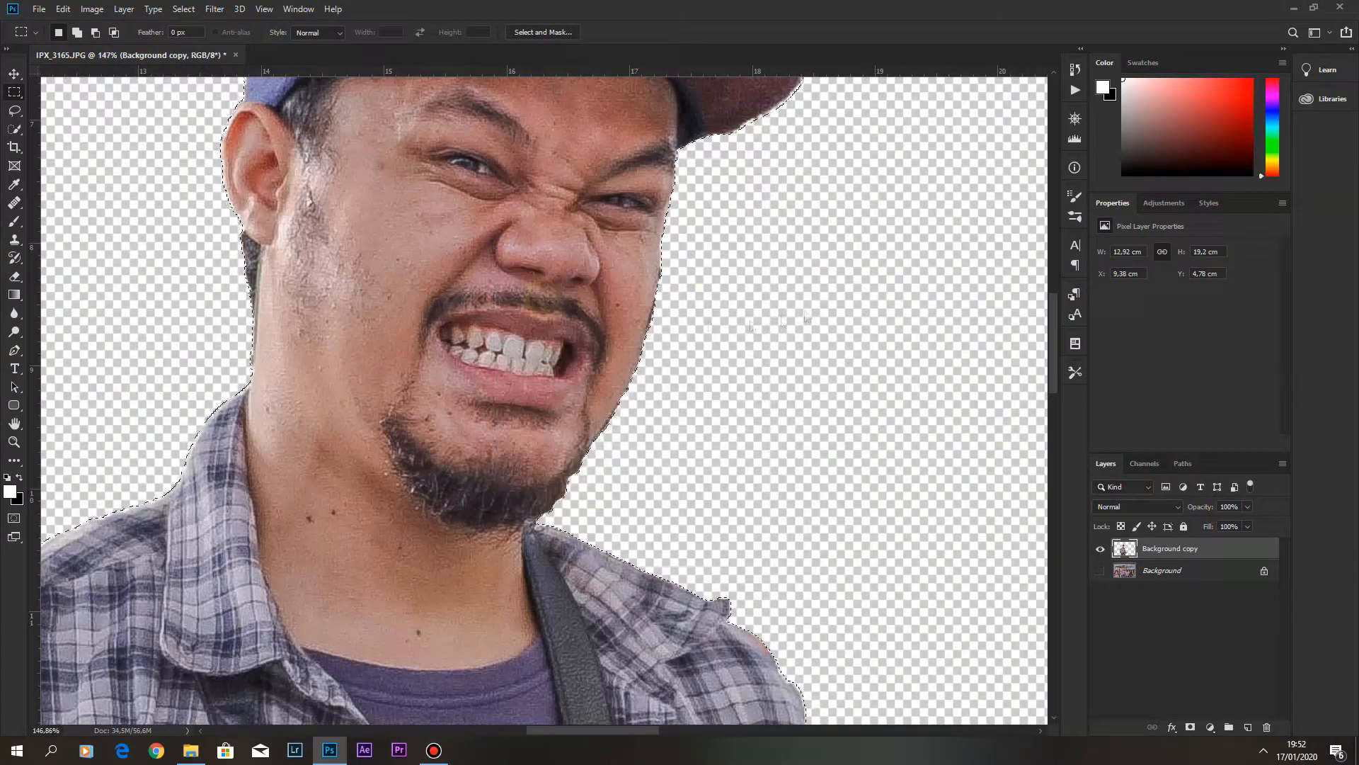
{"action": "left_click", "coordinate": [1203, 171]}
{"action": "left_click", "coordinate": [1276, 714]}
{"action": "scroll", "coordinate": [640, 351], "scroll_direction": "down", "scroll_amount": 10}
{"action": "key", "text": "v"}
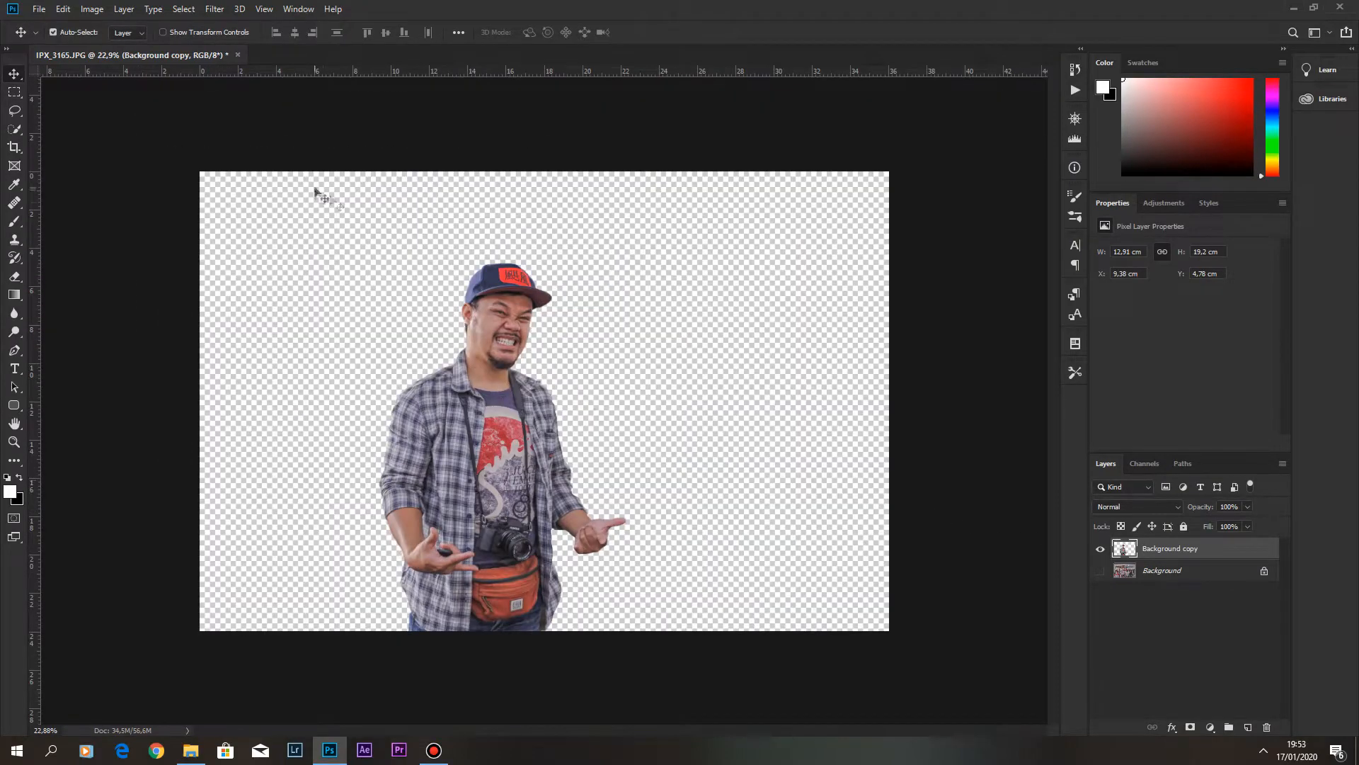
Crop the canvas to a 30 by 40 portrait ratio framed around the man.
{"action": "key", "text": "c"}
{"action": "left_click", "coordinate": [180, 33]}
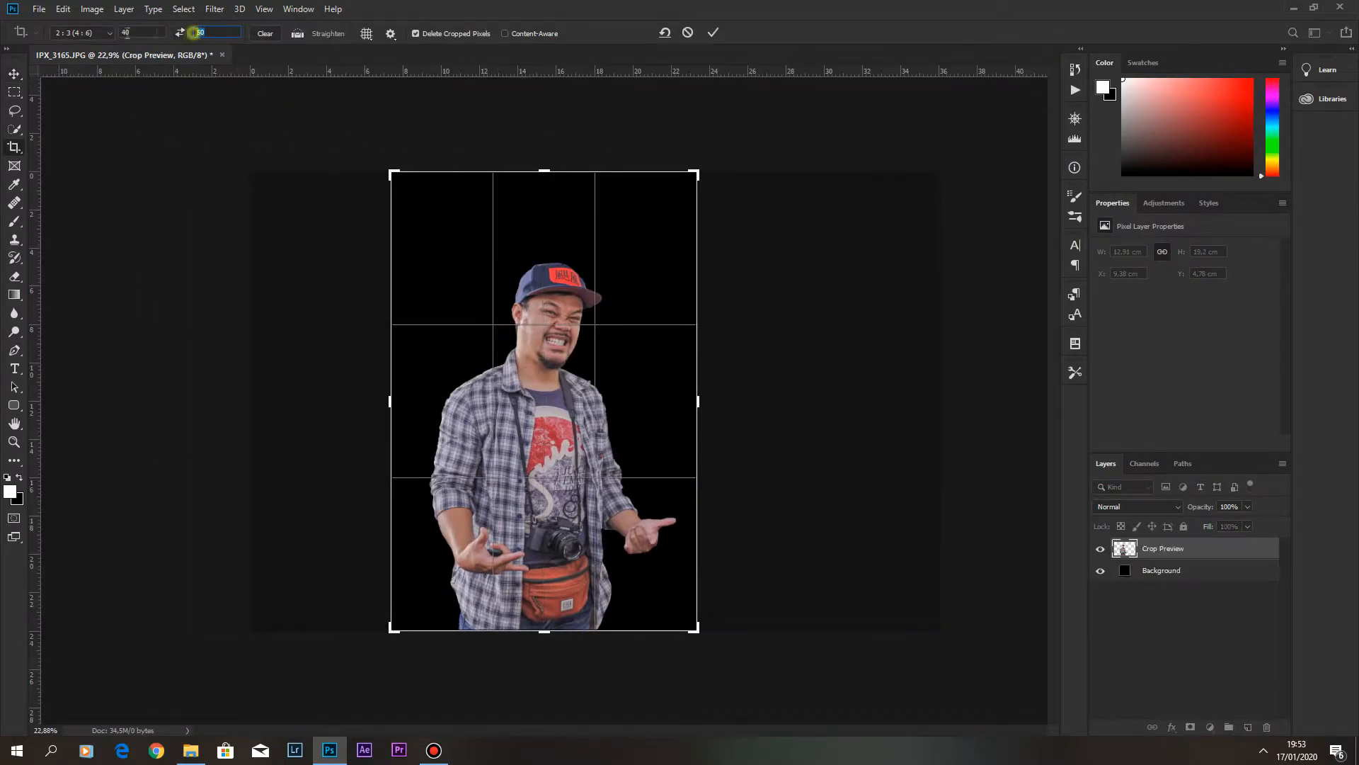
{"action": "left_click_drag", "start_coordinate": [219, 33], "coordinate": [193, 33]}
{"action": "type", "text": "40"}
{"action": "left_click_drag", "start_coordinate": [146, 33], "coordinate": [37, 34]}
{"action": "type", "text": "30"}
{"action": "mouse_move", "coordinate": [523, 239]}
{"action": "left_mouse_down"}
{"action": "mouse_move", "coordinate": [488, 240]}
{"action": "mouse_move", "coordinate": [514, 240]}
{"action": "left_mouse_up"}
{"action": "mouse_move", "coordinate": [545, 172]}
{"action": "left_mouse_down"}
{"action": "mouse_move", "coordinate": [545, 192]}
{"action": "mouse_move", "coordinate": [545, 179]}
{"action": "left_mouse_up"}
{"action": "key", "text": "Return"}
{"action": "key", "text": "v"}
Add a Gradient fill layer directly above the locked Background layer, beneath the cutout.
{"action": "left_click", "coordinate": [1223, 583]}
{"action": "left_click", "coordinate": [1211, 727]}
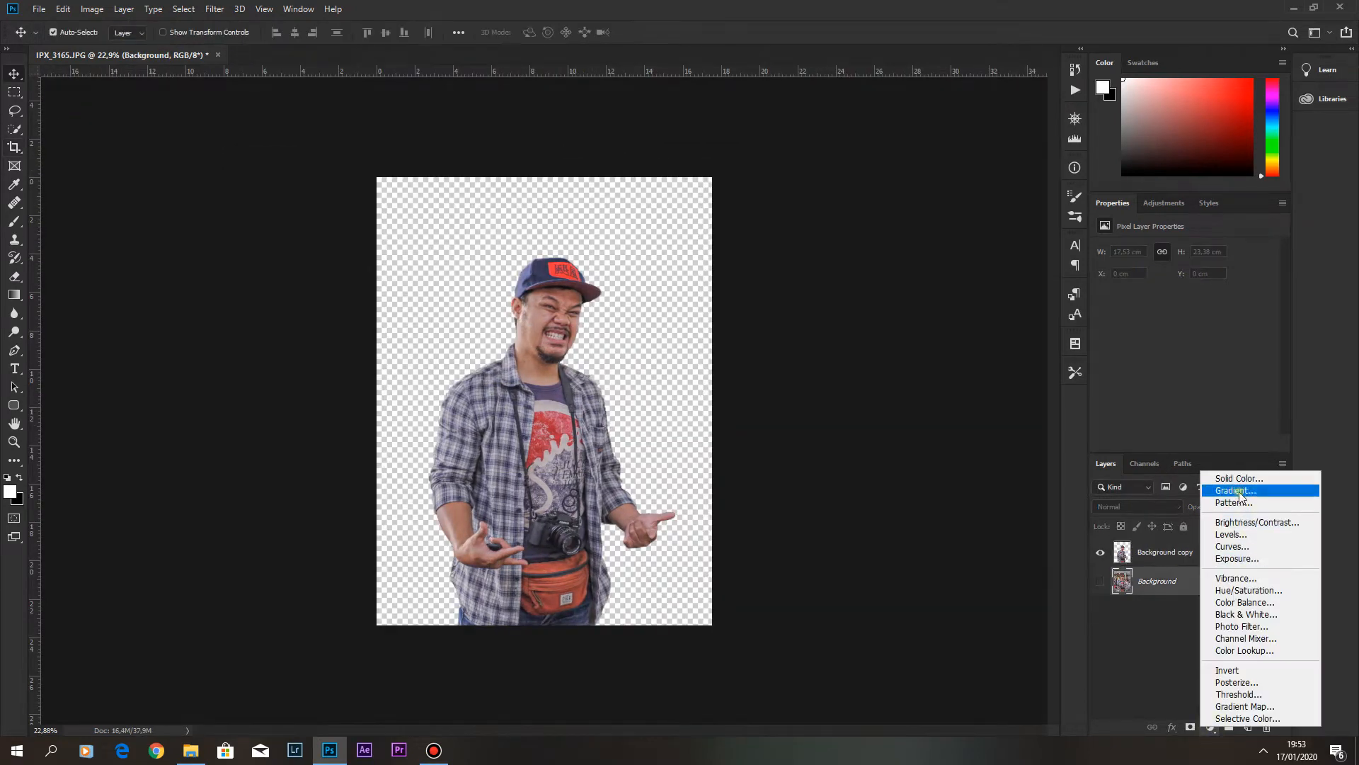
{"action": "left_click", "coordinate": [1240, 492]}
Recolour the fill gradient's white stop to a muted blue and accept the edited gradient.
{"action": "left_click", "coordinate": [843, 204]}
{"action": "left_click", "coordinate": [540, 156]}
{"action": "left_click_drag", "start_coordinate": [685, 111], "coordinate": [885, 111]}
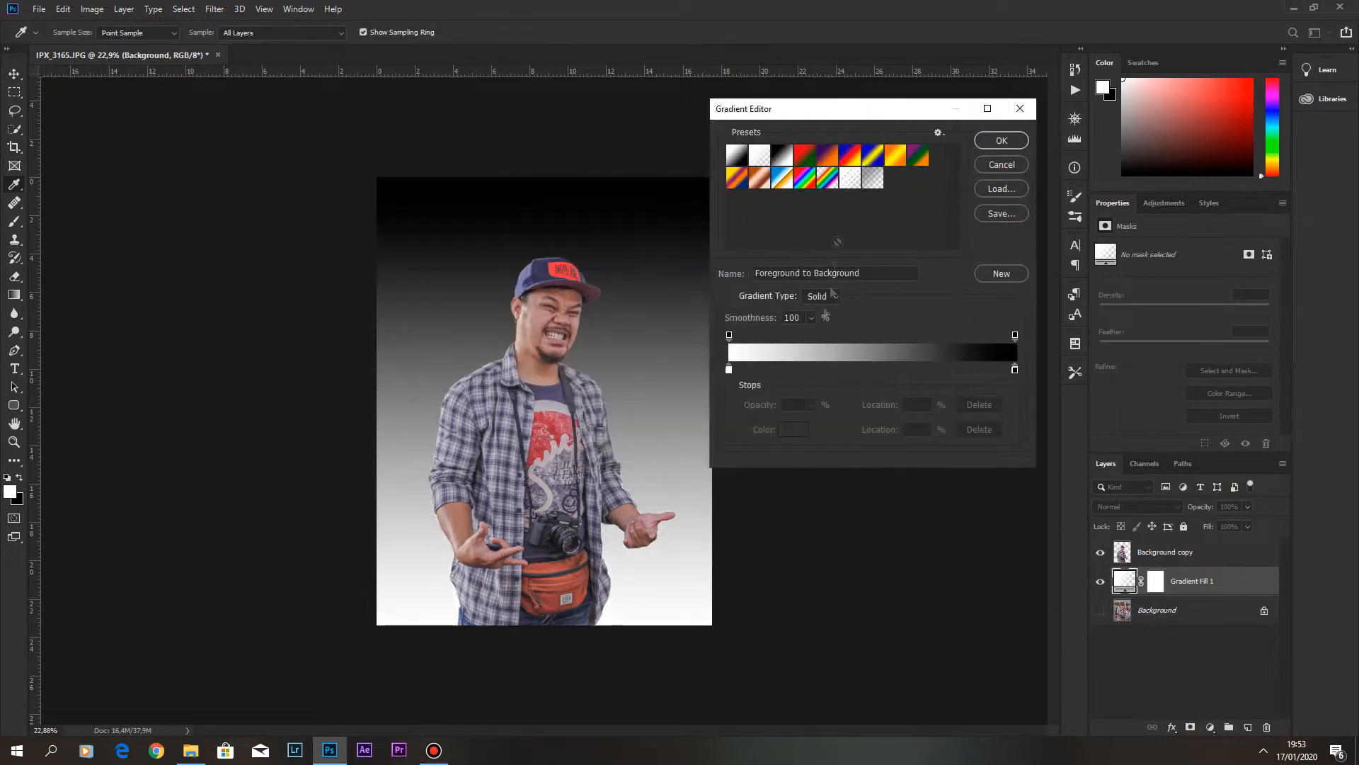
{"action": "double_click", "coordinate": [730, 368]}
{"action": "left_click", "coordinate": [980, 223]}
{"action": "left_click", "coordinate": [853, 294]}
{"action": "left_click", "coordinate": [1099, 188]}
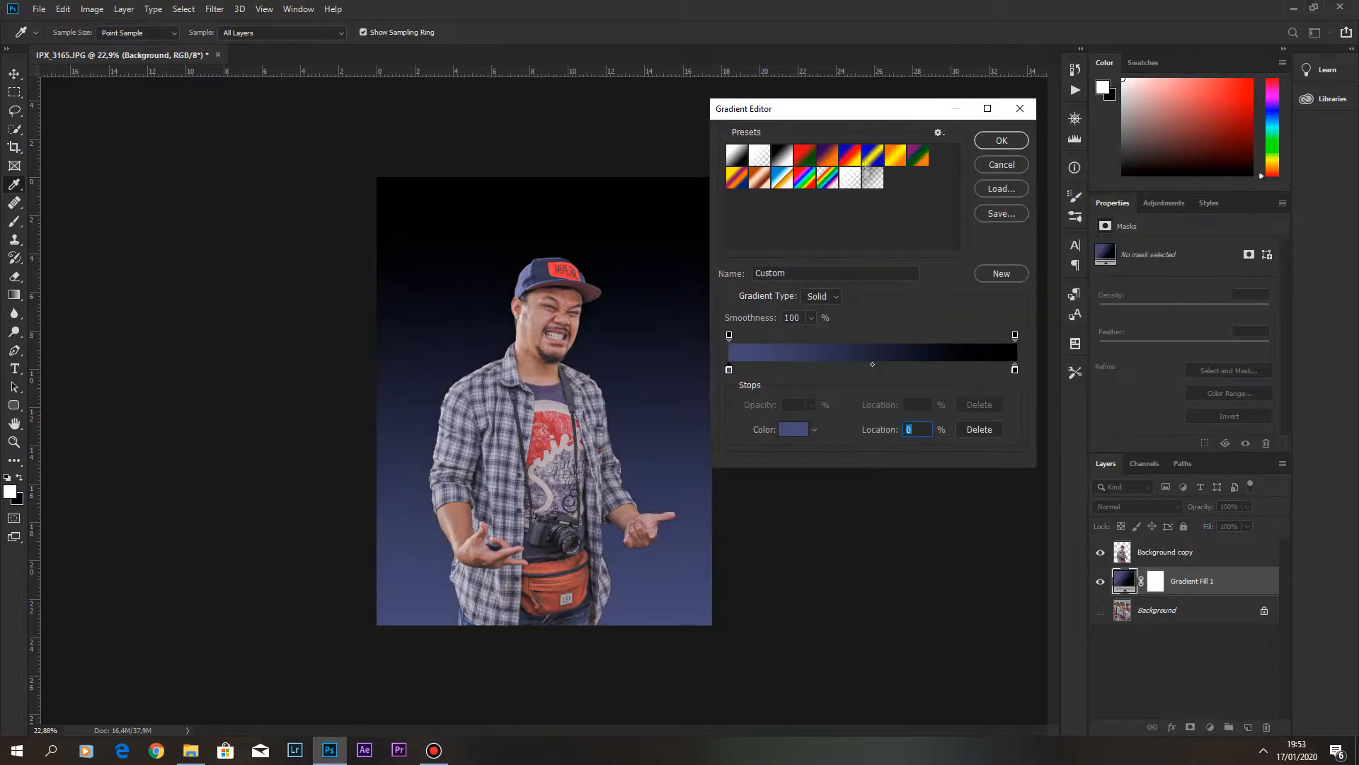
{"action": "left_click", "coordinate": [1001, 141]}
Set the gradient fill's style to Radial with Reverse left off.
{"action": "left_click", "coordinate": [837, 226]}
{"action": "left_click", "coordinate": [834, 246]}
{"action": "left_click", "coordinate": [823, 297]}
{"action": "left_click", "coordinate": [821, 297]}
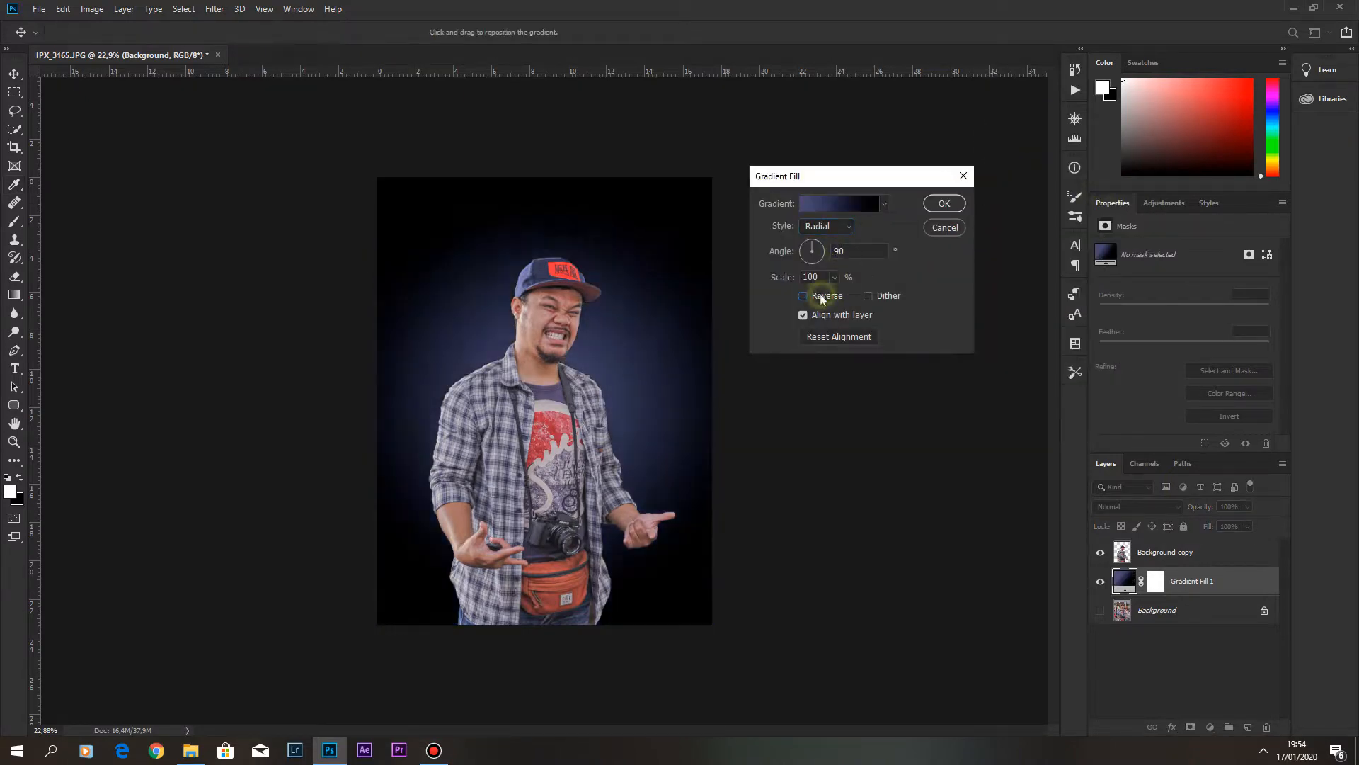
Reopen the fill's gradient and change its black end stop to dark navy #202233.
{"action": "left_click", "coordinate": [861, 205]}
{"action": "left_click_drag", "start_coordinate": [729, 370], "coordinate": [728, 370]}
{"action": "left_click_drag", "start_coordinate": [873, 364], "coordinate": [913, 366]}
{"action": "left_click", "coordinate": [1014, 369]}
{"action": "left_click", "coordinate": [797, 429]}
{"action": "left_click", "coordinate": [676, 482]}
{"action": "left_click", "coordinate": [856, 337]}
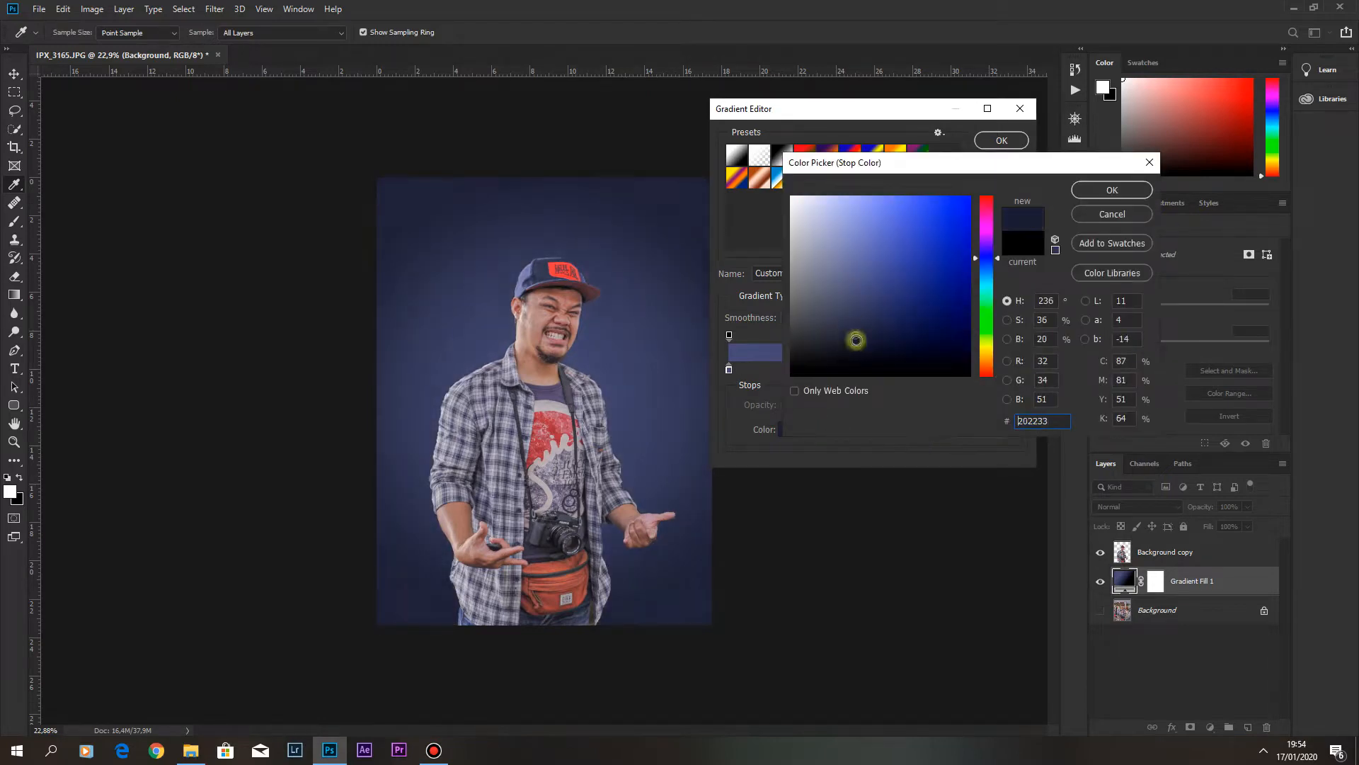
{"action": "left_click", "coordinate": [1112, 189]}
Set the gradient's first stop to white and place the muted blue stop just before the middle.
{"action": "left_click", "coordinate": [730, 369]}
{"action": "left_click", "coordinate": [786, 427]}
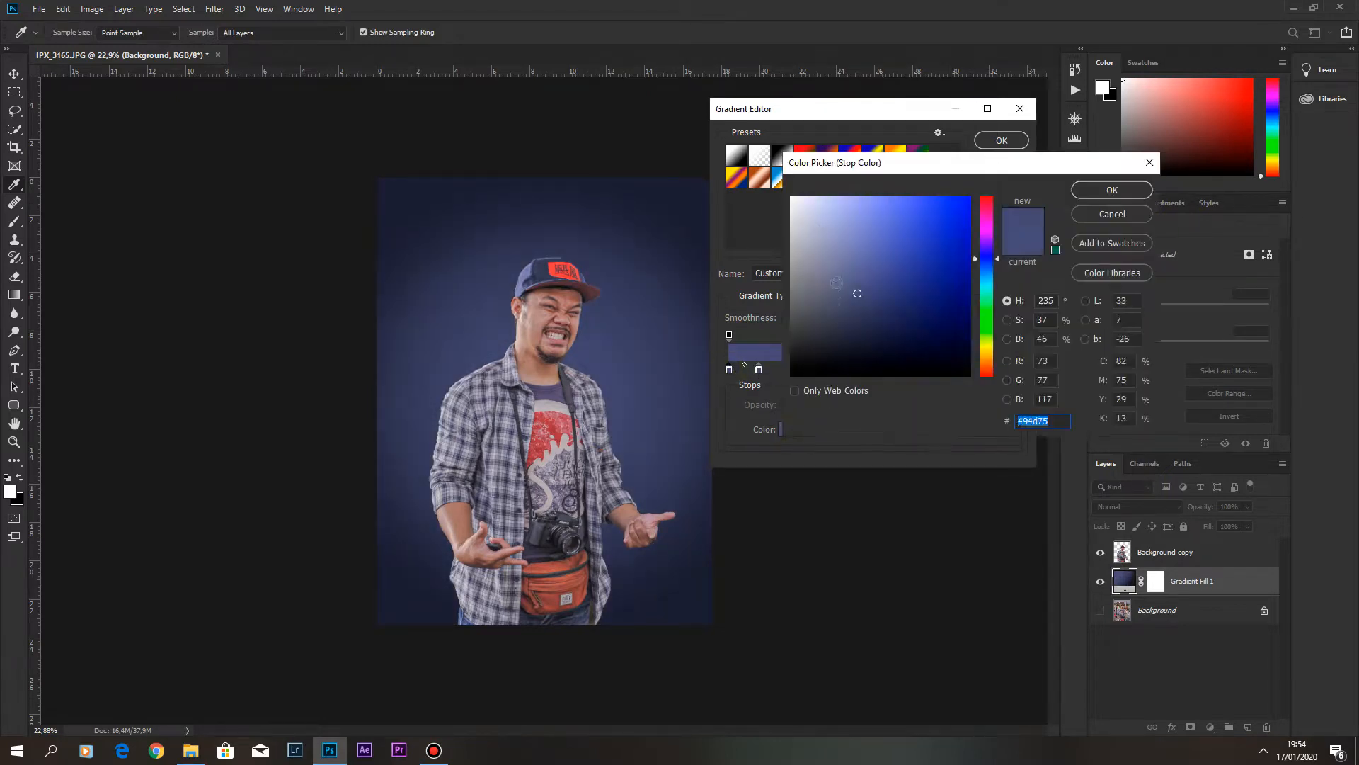
{"action": "left_click", "coordinate": [792, 198]}
{"action": "left_click", "coordinate": [1111, 189]}
{"action": "left_click_drag", "start_coordinate": [759, 369], "coordinate": [882, 371]}
{"action": "left_click", "coordinate": [872, 371]}
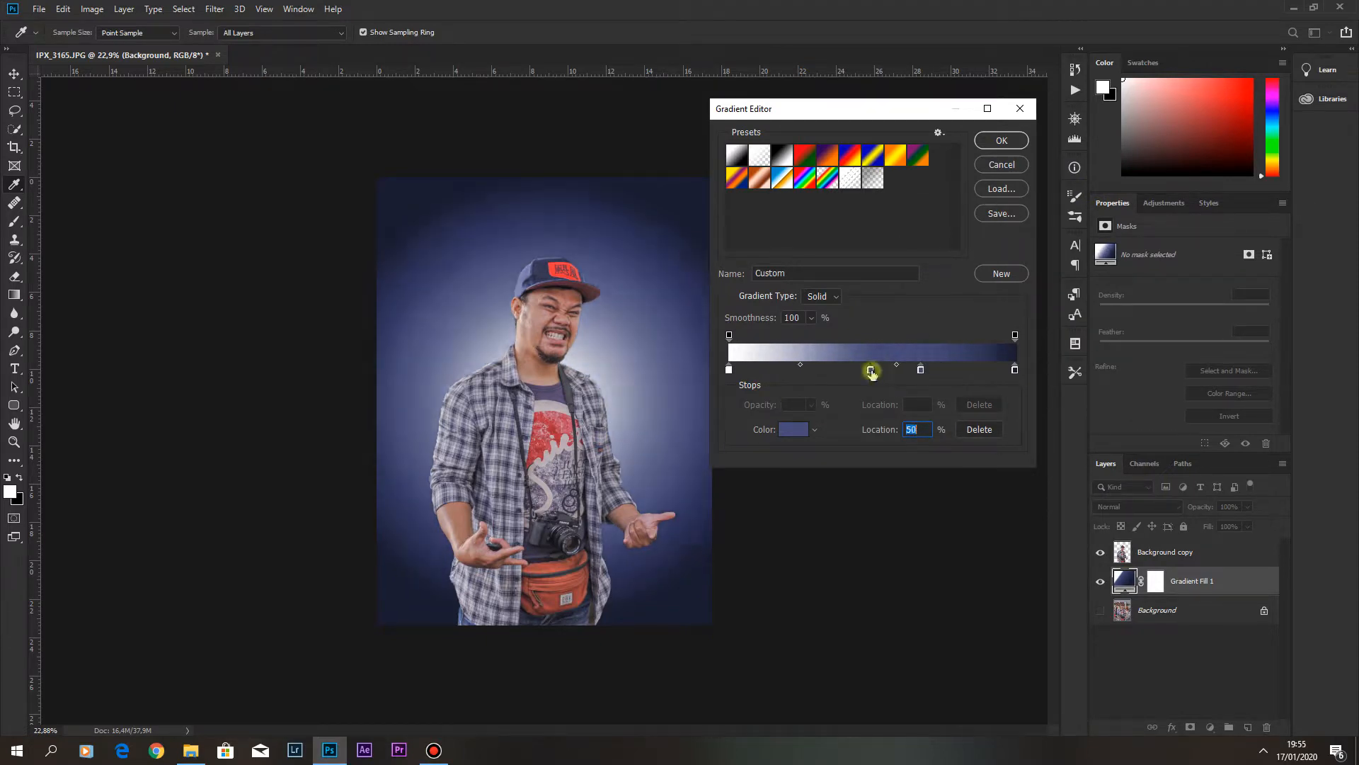
{"action": "mouse_move", "coordinate": [872, 371]}
{"action": "left_mouse_down"}
{"action": "mouse_move", "coordinate": [825, 371]}
{"action": "mouse_move", "coordinate": [855, 371]}
{"action": "left_mouse_up"}
Set the gradient's end stop to #27293e and apply the gradient fill.
{"action": "left_click", "coordinate": [1015, 370]}
{"action": "left_click", "coordinate": [793, 430]}
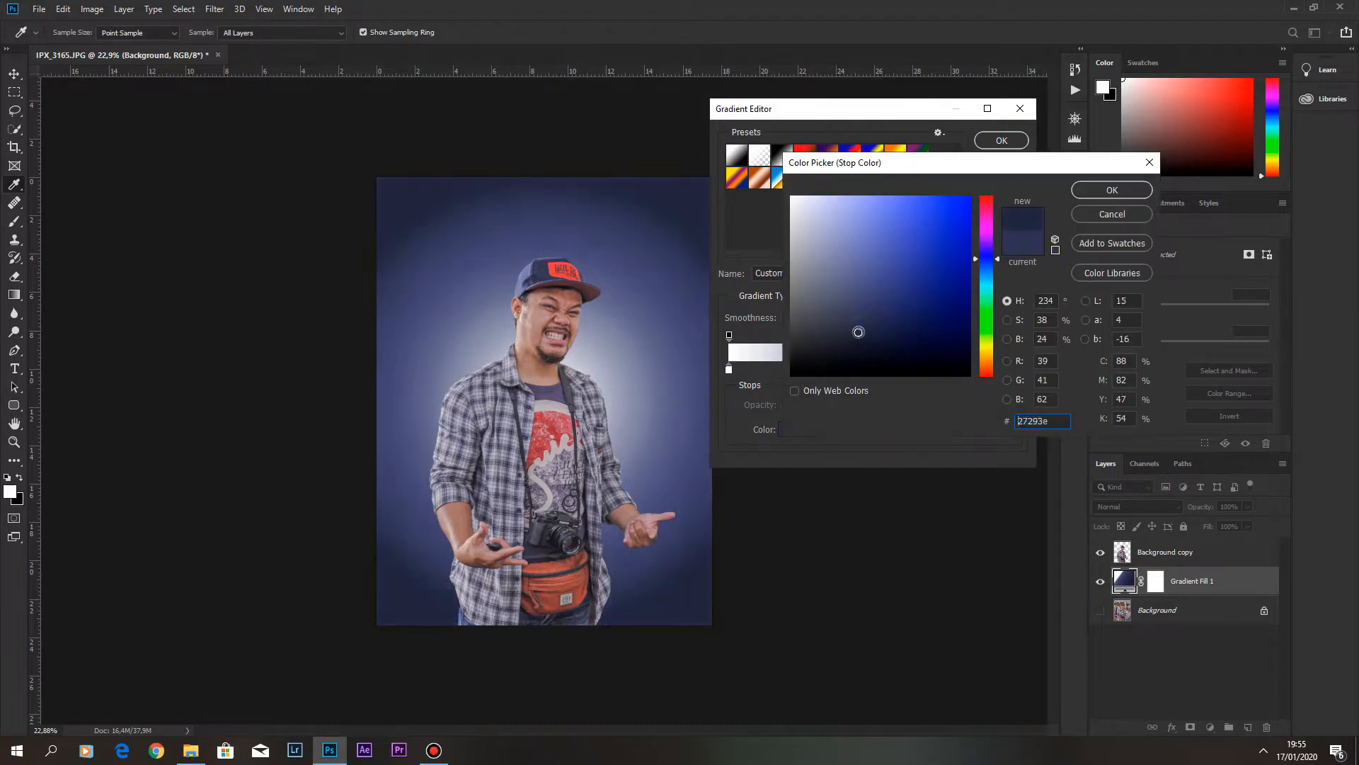
{"action": "key", "text": "Return"}
{"action": "key", "text": "Return"}
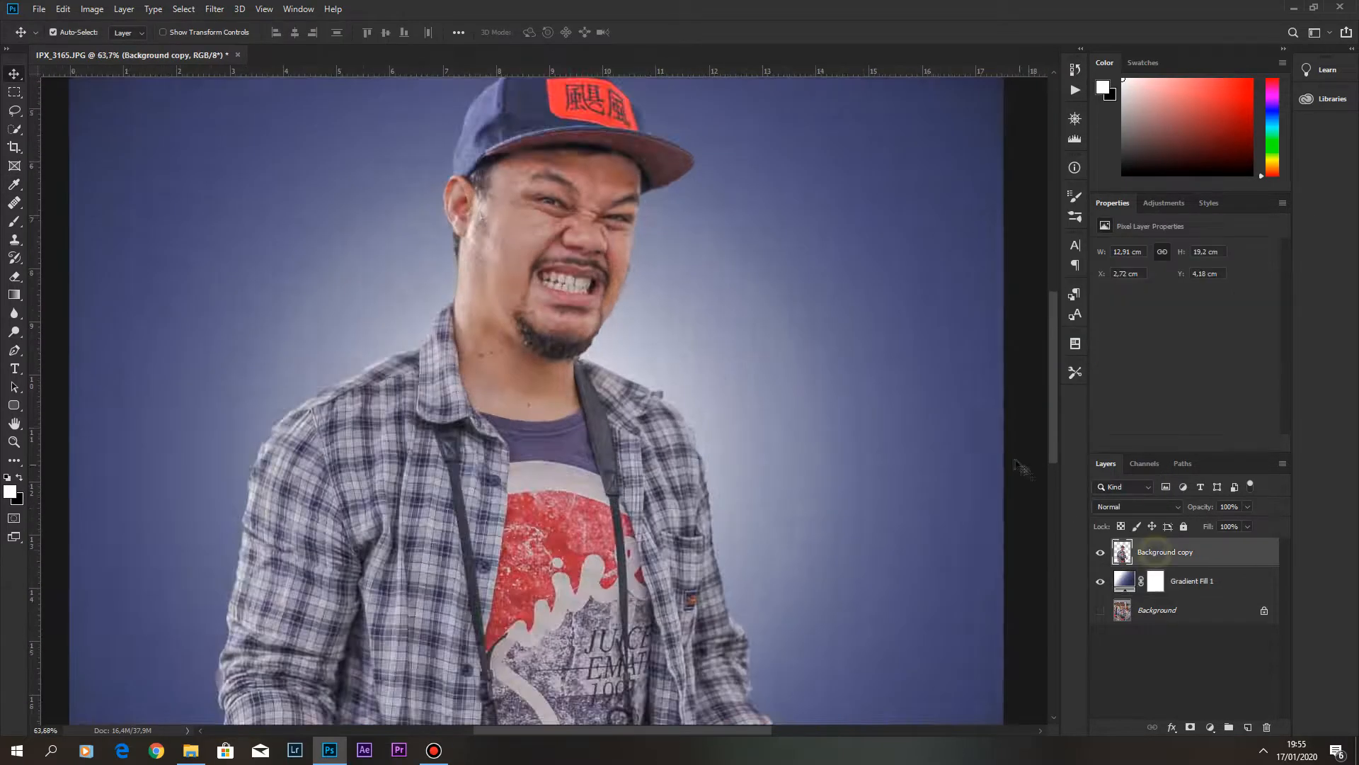
Load the cutout's outline as a selection and reduce it to the head and neck, following the collar line.
{"action": "scroll", "coordinate": [858, 402], "scroll_direction": "down", "scroll_amount": 1}
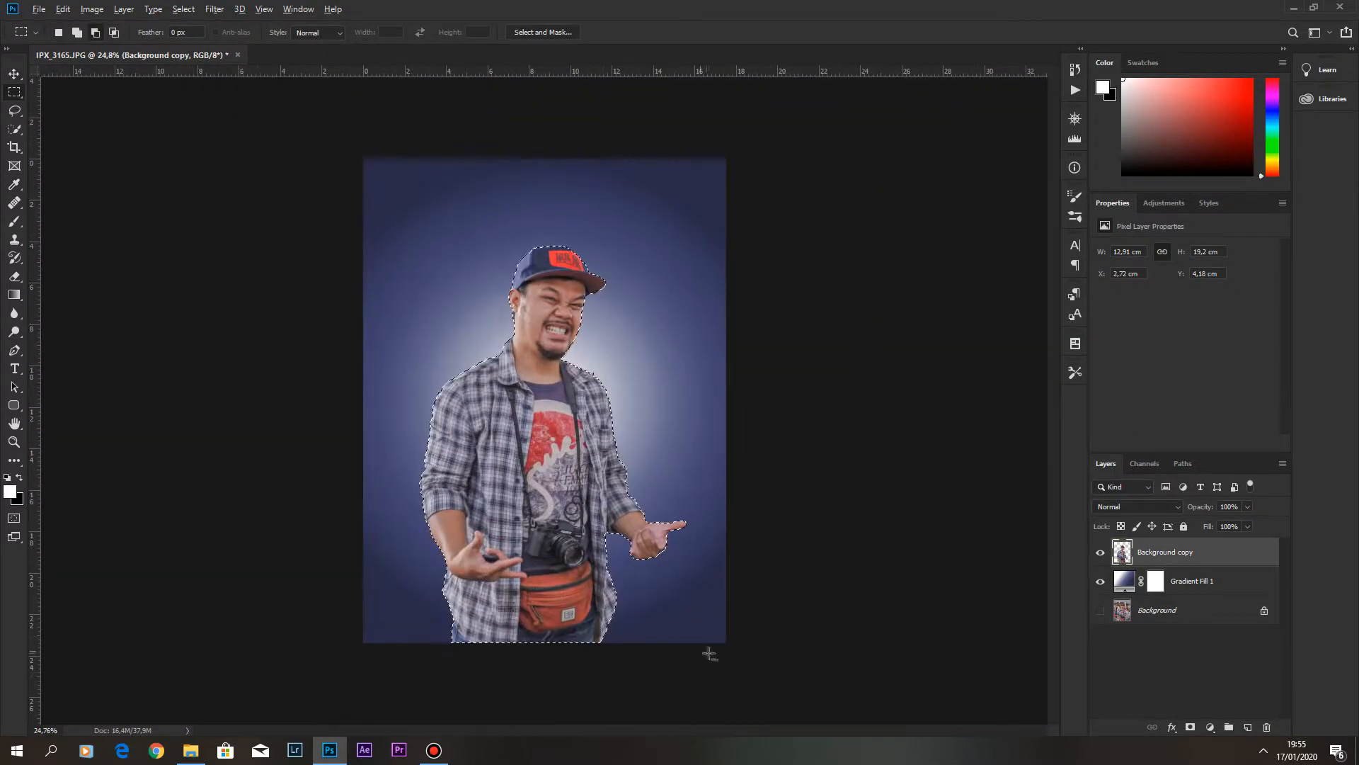
{"action": "left_click_drag", "start_coordinate": [710, 654], "coordinate": [351, 359]}
{"action": "scroll", "coordinate": [522, 349], "scroll_direction": "up", "scroll_amount": 7}
{"action": "key", "text": "l"}
{"action": "scroll", "coordinate": [536, 327], "scroll_direction": "up", "scroll_amount": 1}
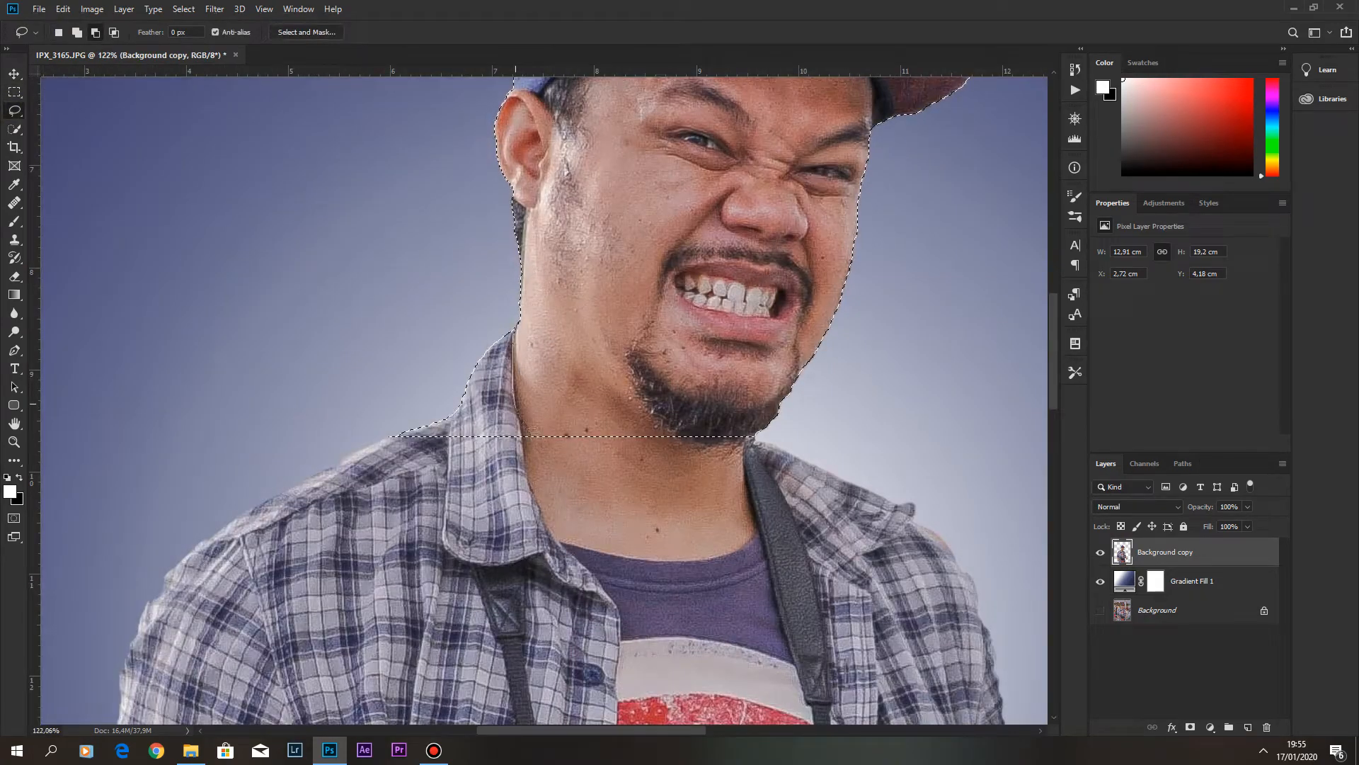
{"action": "scroll", "coordinate": [756, 430], "scroll_direction": "up", "scroll_amount": 2}
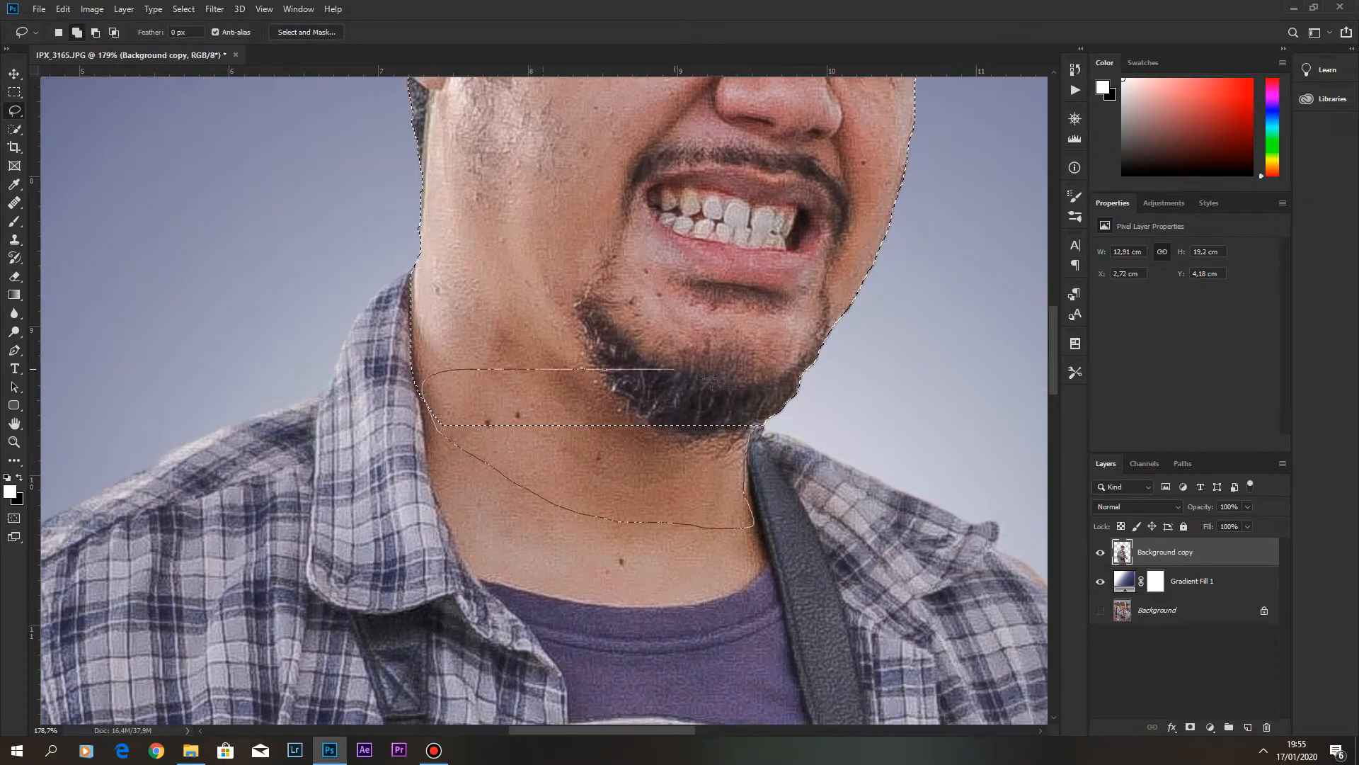
{"action": "scroll", "coordinate": [556, 464], "scroll_direction": "down", "scroll_amount": 7}
Copy the selected head to a new layer, enlarge it to roughly one and a half times and seat it over the neck.
{"action": "key", "text": "ctrl+j"}
{"action": "key", "text": "ctrl+t"}
{"action": "scroll", "coordinate": [592, 313], "scroll_direction": "down", "scroll_amount": 2}
{"action": "left_click_drag", "start_coordinate": [489, 184], "coordinate": [443, 123]}
{"action": "left_click_drag", "start_coordinate": [517, 214], "coordinate": [547, 226]}
{"action": "left_click_drag", "start_coordinate": [470, 133], "coordinate": [449, 109]}
{"action": "left_click_drag", "start_coordinate": [554, 264], "coordinate": [570, 261]}
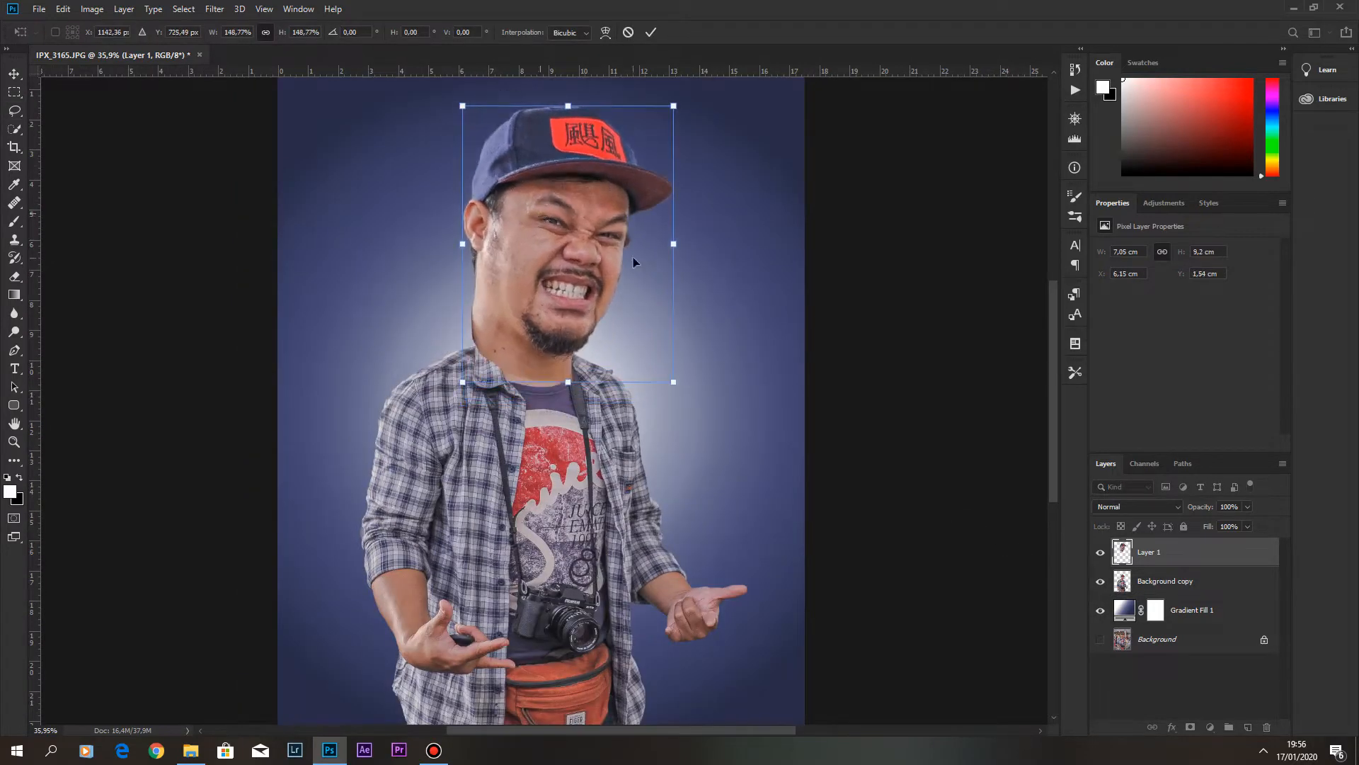
{"action": "scroll", "coordinate": [570, 262], "scroll_direction": "down", "scroll_amount": 2}
{"action": "left_click_drag", "start_coordinate": [481, 150], "coordinate": [474, 140]}
{"action": "left_click_drag", "start_coordinate": [560, 236], "coordinate": [566, 236]}
{"action": "key", "text": "Return"}
Warp the enlarged head layer so its neck narrows to fit inside the shirt collar.
{"action": "scroll", "coordinate": [536, 332], "scroll_direction": "up", "scroll_amount": 5}
{"action": "scroll", "coordinate": [536, 332], "scroll_direction": "up", "scroll_amount": 2}
{"action": "key", "text": "ctrl+t"}
{"action": "right_click", "coordinate": [497, 324]}
{"action": "left_click", "coordinate": [525, 413]}
{"action": "left_click_drag", "start_coordinate": [361, 467], "coordinate": [455, 475]}
{"action": "left_click_drag", "start_coordinate": [923, 469], "coordinate": [719, 405]}
{"action": "scroll", "coordinate": [642, 369], "scroll_direction": "down", "scroll_amount": 5}
{"action": "scroll", "coordinate": [660, 322], "scroll_direction": "up", "scroll_amount": 1}
{"action": "left_click_drag", "start_coordinate": [652, 275], "coordinate": [664, 276]}
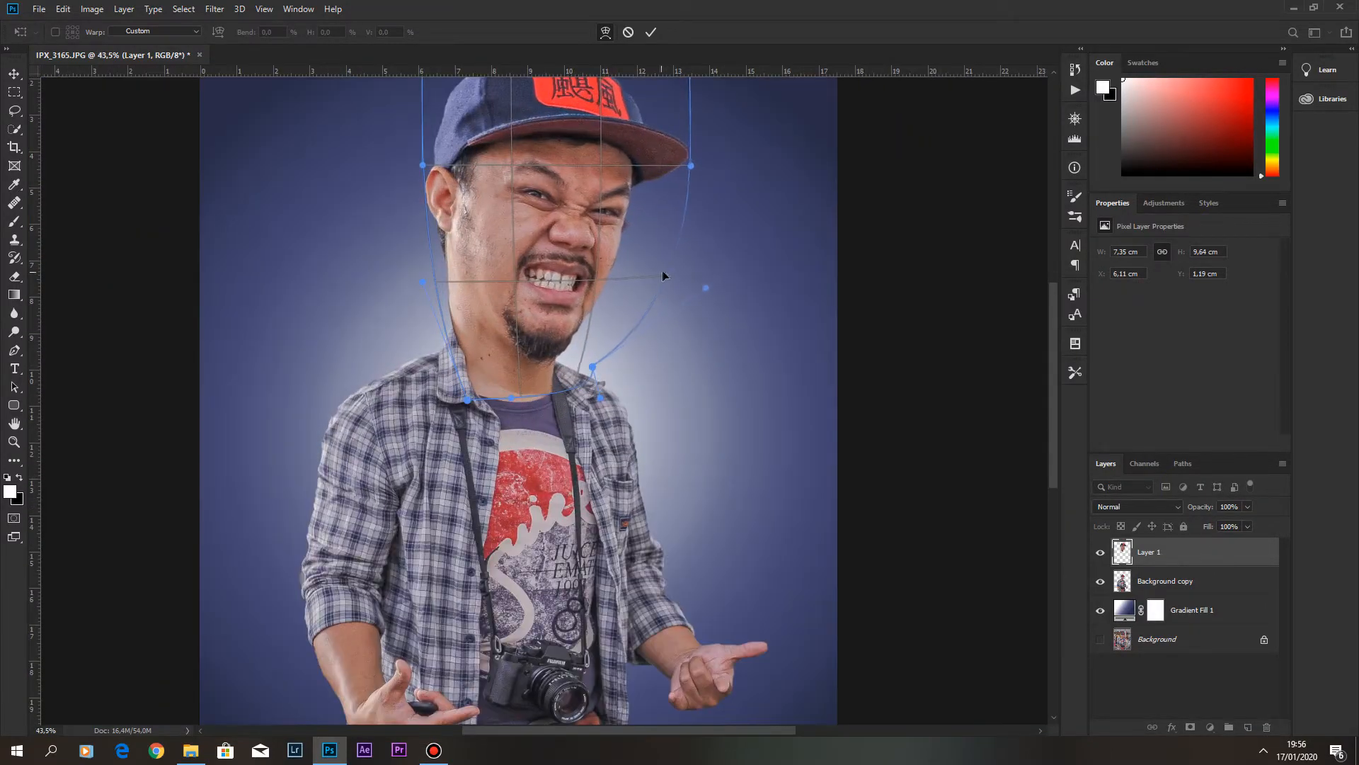
{"action": "left_click_drag", "start_coordinate": [433, 200], "coordinate": [424, 201]}
{"action": "key", "text": "Return"}
Hide Layer 1, lasso along the collar edge below the ear, and show the layer again.
{"action": "scroll", "coordinate": [476, 356], "scroll_direction": "up", "scroll_amount": 9}
{"action": "left_click", "coordinate": [1100, 553]}
{"action": "scroll", "coordinate": [418, 272], "scroll_direction": "up", "scroll_amount": 6}
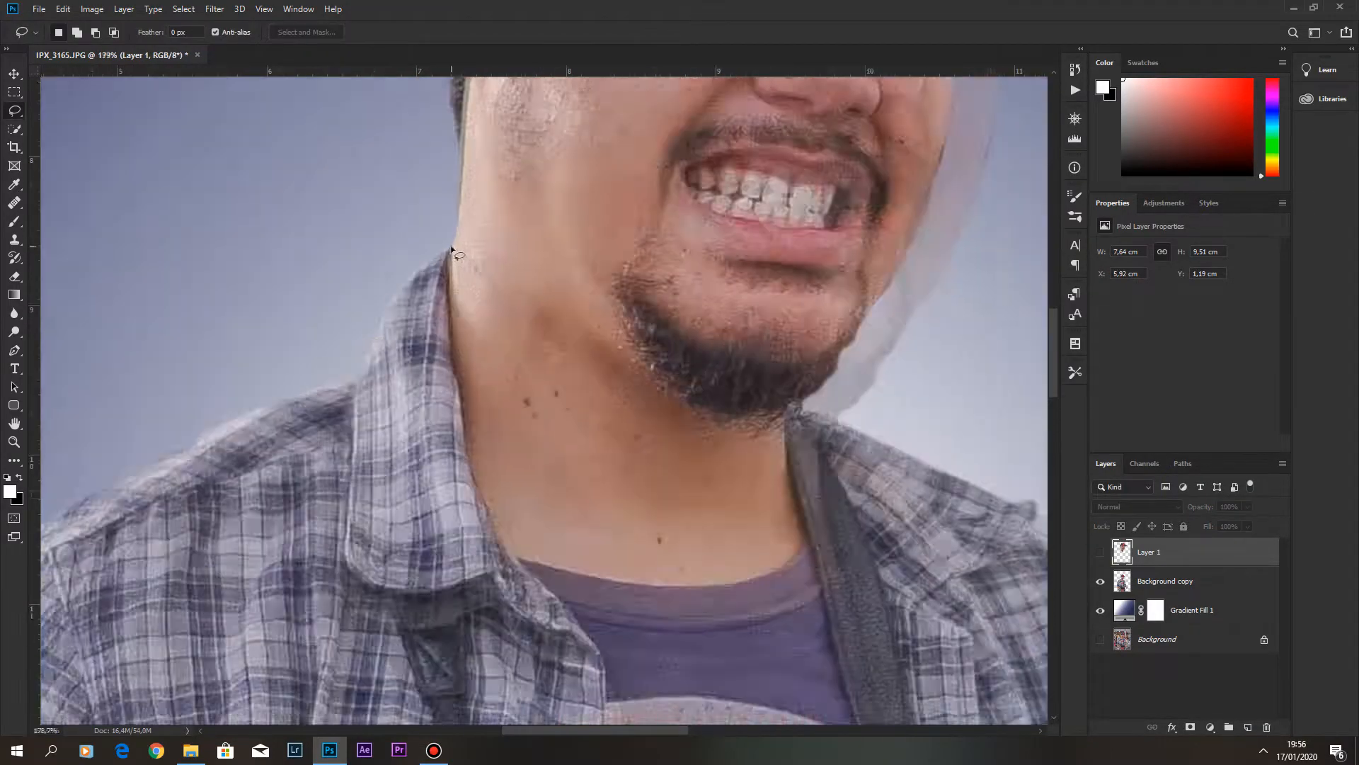
{"action": "left_click_drag", "start_coordinate": [449, 263], "coordinate": [455, 369]}
{"action": "left_click", "coordinate": [1100, 554]}
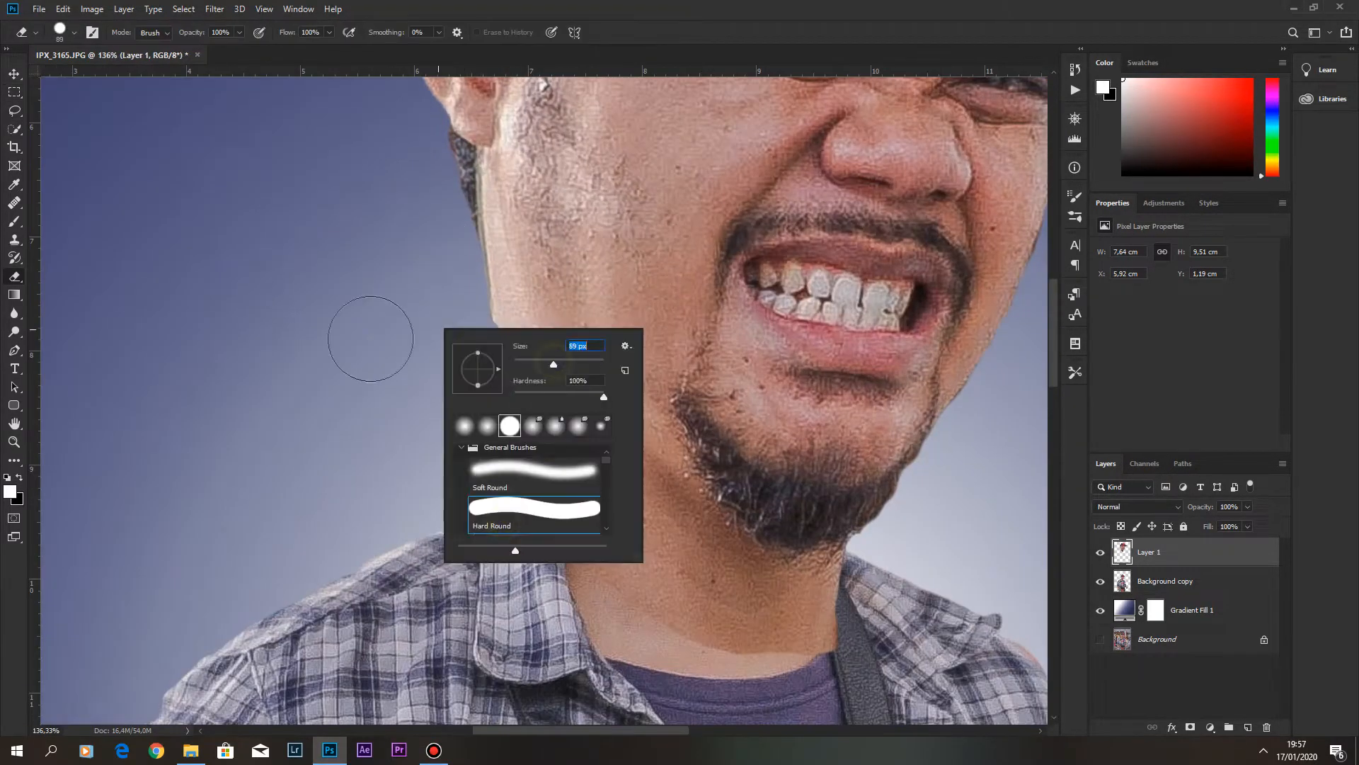
Erase the outer neck edge above the collar on Layer 1 with an 89 px Hard Round eraser.
{"action": "left_click", "coordinate": [371, 338]}
{"action": "scroll", "coordinate": [462, 331], "scroll_direction": "up", "scroll_amount": 3}
{"action": "left_click_drag", "start_coordinate": [454, 323], "coordinate": [474, 385]}
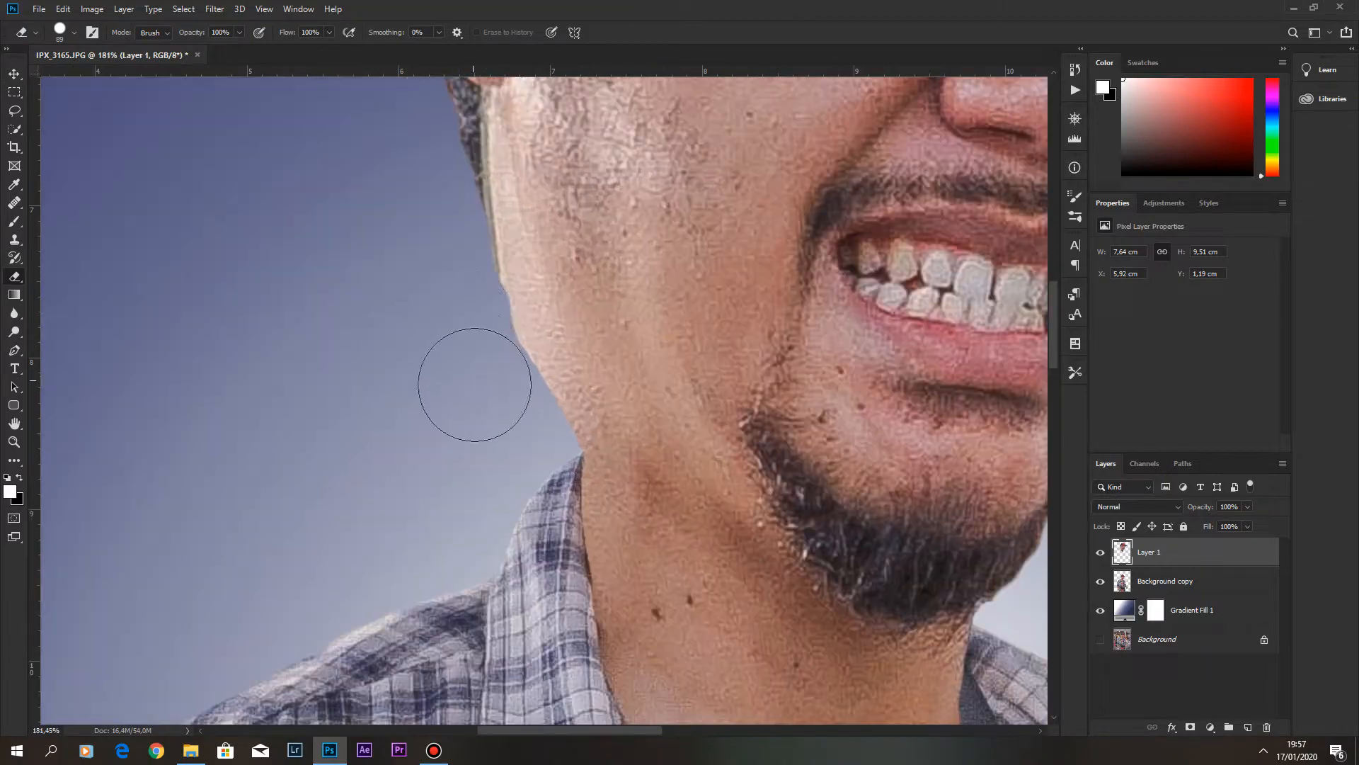
{"action": "left_click_drag", "start_coordinate": [457, 296], "coordinate": [496, 396]}
{"action": "scroll", "coordinate": [394, 370], "scroll_direction": "down", "scroll_amount": 4}
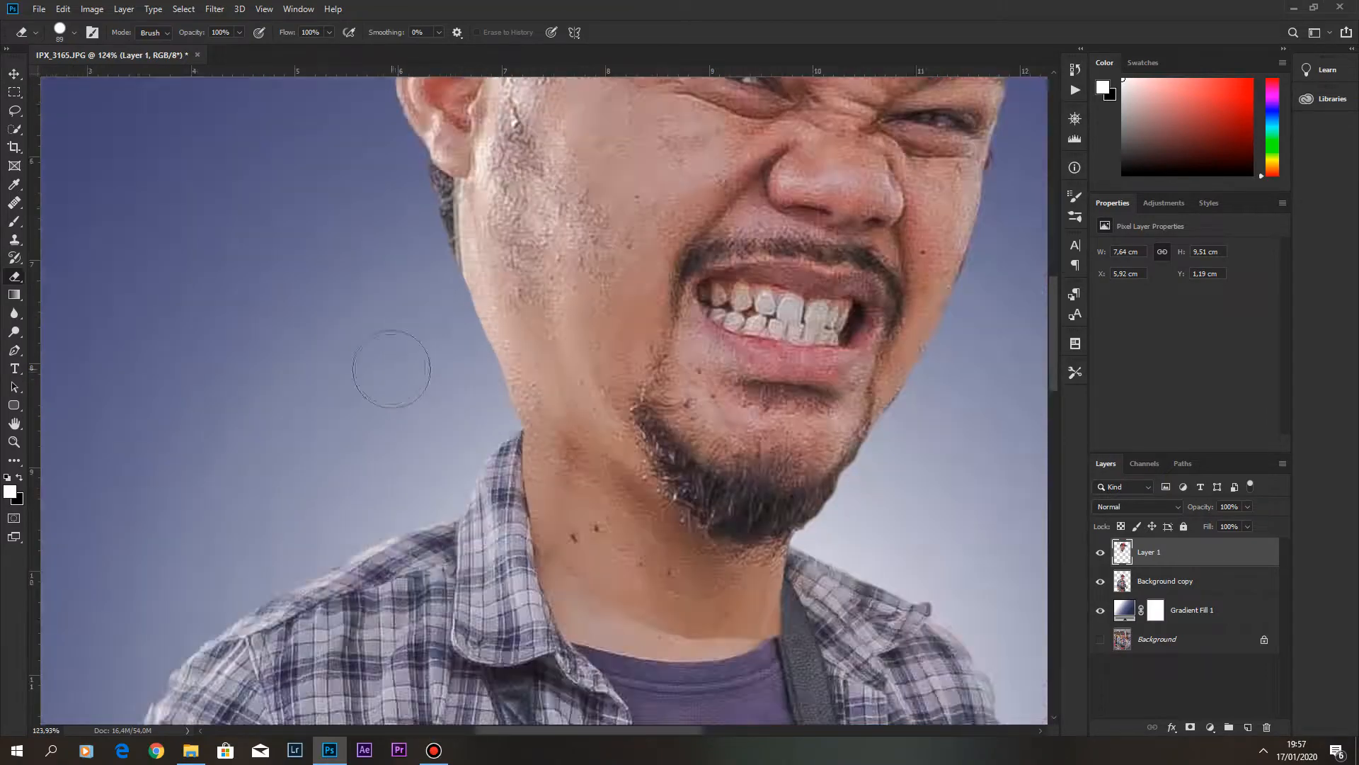
Adjust the eraser brush and clean up the lower neck of the enlarged head.
{"action": "scroll", "coordinate": [789, 576], "scroll_direction": "up", "scroll_amount": 5}
{"action": "right_click", "coordinate": [561, 570]}
{"action": "left_click", "coordinate": [640, 647]}
{"action": "left_click", "coordinate": [418, 492]}
{"action": "scroll", "coordinate": [511, 477], "scroll_direction": "up", "scroll_amount": 3}
{"action": "right_click", "coordinate": [514, 473]}
{"action": "left_click", "coordinate": [501, 431]}
{"action": "right_click", "coordinate": [573, 465]}
{"action": "left_click", "coordinate": [613, 561]}
{"action": "left_click", "coordinate": [510, 467]}
Hide Layer 1 and trace a closed Pen path along the camera strap and around the shirt collar under the chin.
{"action": "left_click", "coordinate": [1103, 551]}
{"action": "key", "text": "p"}
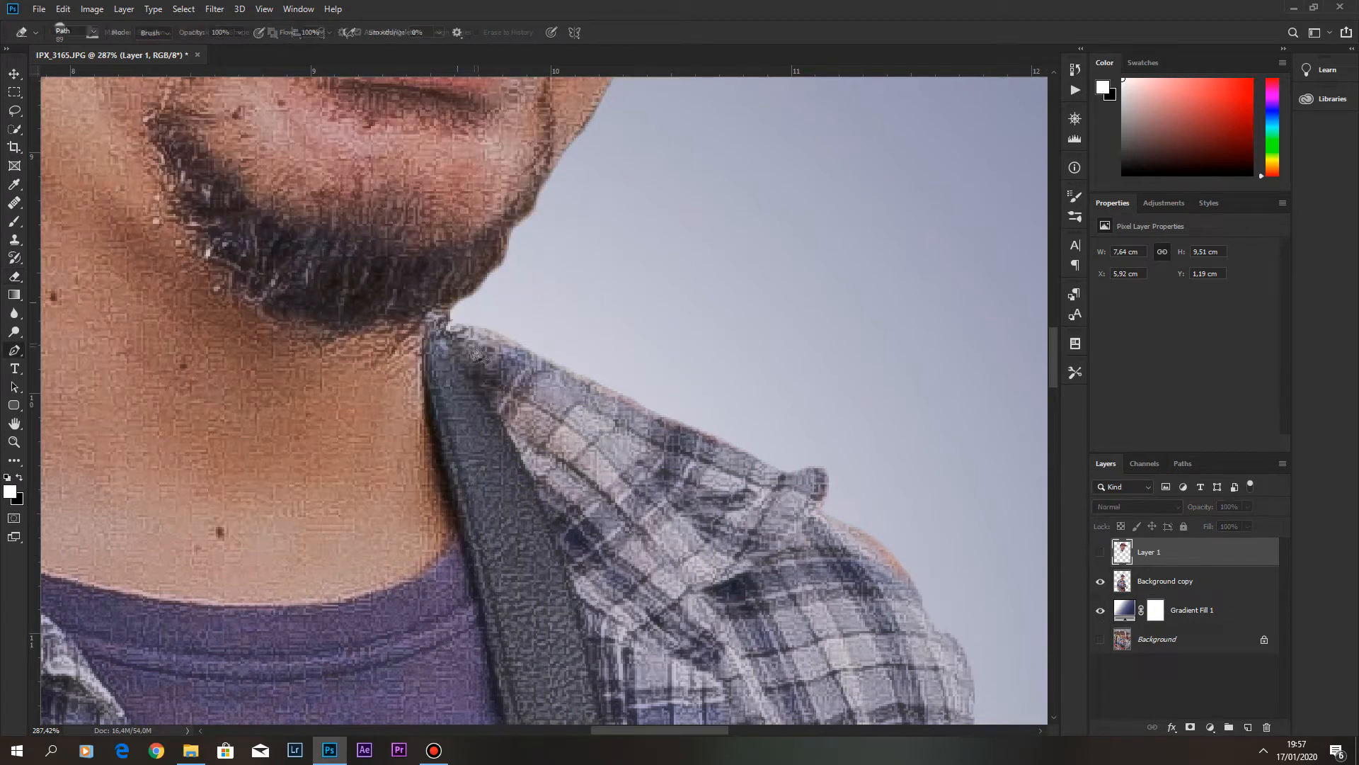
{"action": "scroll", "coordinate": [453, 332], "scroll_direction": "up", "scroll_amount": 3}
{"action": "left_click", "coordinate": [428, 319]}
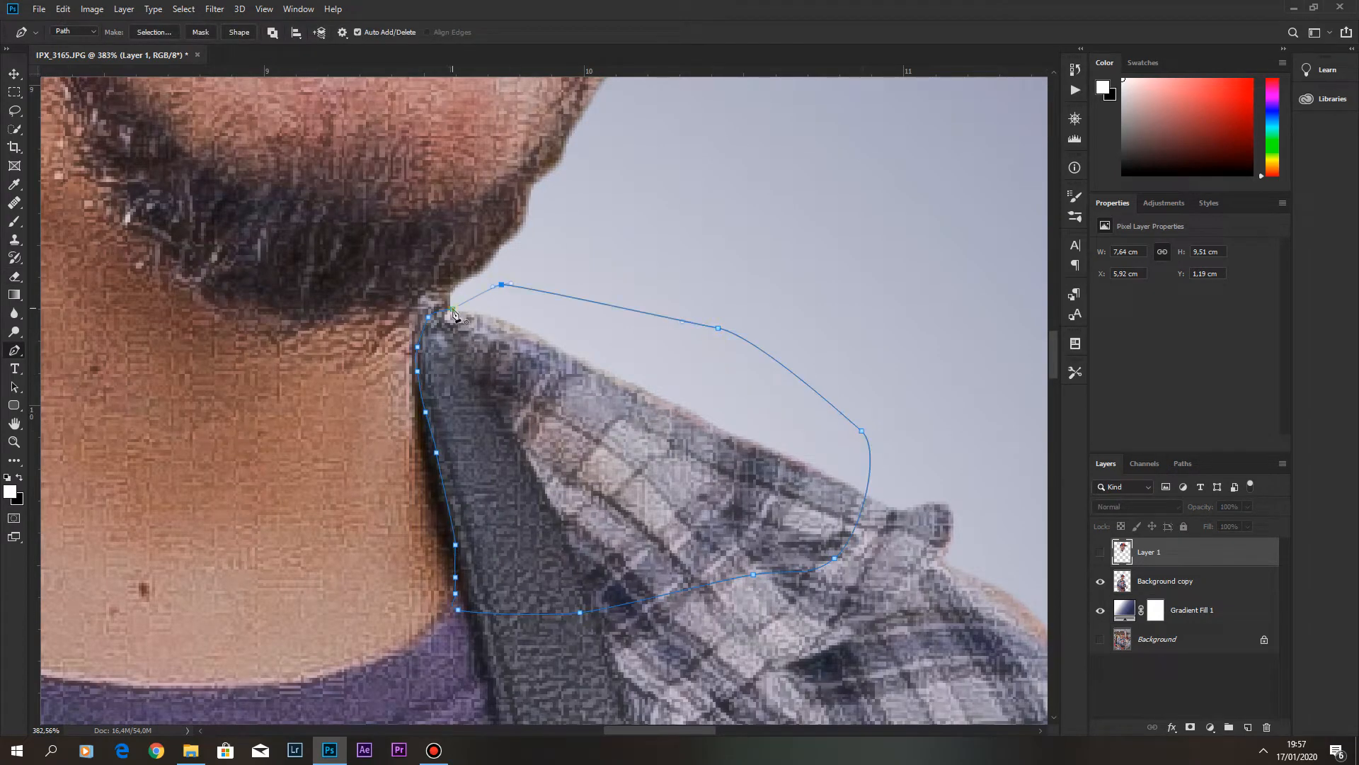
Show Layer 1, erase the part of its neck that overlaps the strap and collar inside the traced area, and deselect.
{"action": "left_click", "coordinate": [1100, 551]}
{"action": "scroll", "coordinate": [721, 441], "scroll_direction": "down", "scroll_amount": 4}
{"action": "key", "text": "e"}
{"action": "mouse_move", "coordinate": [623, 432]}
{"action": "left_mouse_down"}
{"action": "mouse_move", "coordinate": [567, 485]}
{"action": "mouse_move", "coordinate": [658, 394]}
{"action": "left_mouse_up"}
{"action": "key", "text": "m"}
{"action": "left_click", "coordinate": [813, 316]}
Blend the neck of Layer 1 into the body with a soft 90 px eraser at 70% opacity, and clean its outer edge with a hard one.
{"action": "key", "text": "e"}
{"action": "right_click", "coordinate": [632, 400]}
{"action": "left_click", "coordinate": [662, 550]}
{"action": "mouse_move", "coordinate": [586, 564]}
{"action": "left_mouse_down"}
{"action": "mouse_move", "coordinate": [531, 552]}
{"action": "mouse_move", "coordinate": [634, 551]}
{"action": "left_mouse_up"}
{"action": "left_click_drag", "start_coordinate": [127, 142], "coordinate": [177, 366]}
{"action": "left_click_drag", "start_coordinate": [186, 278], "coordinate": [362, 417]}
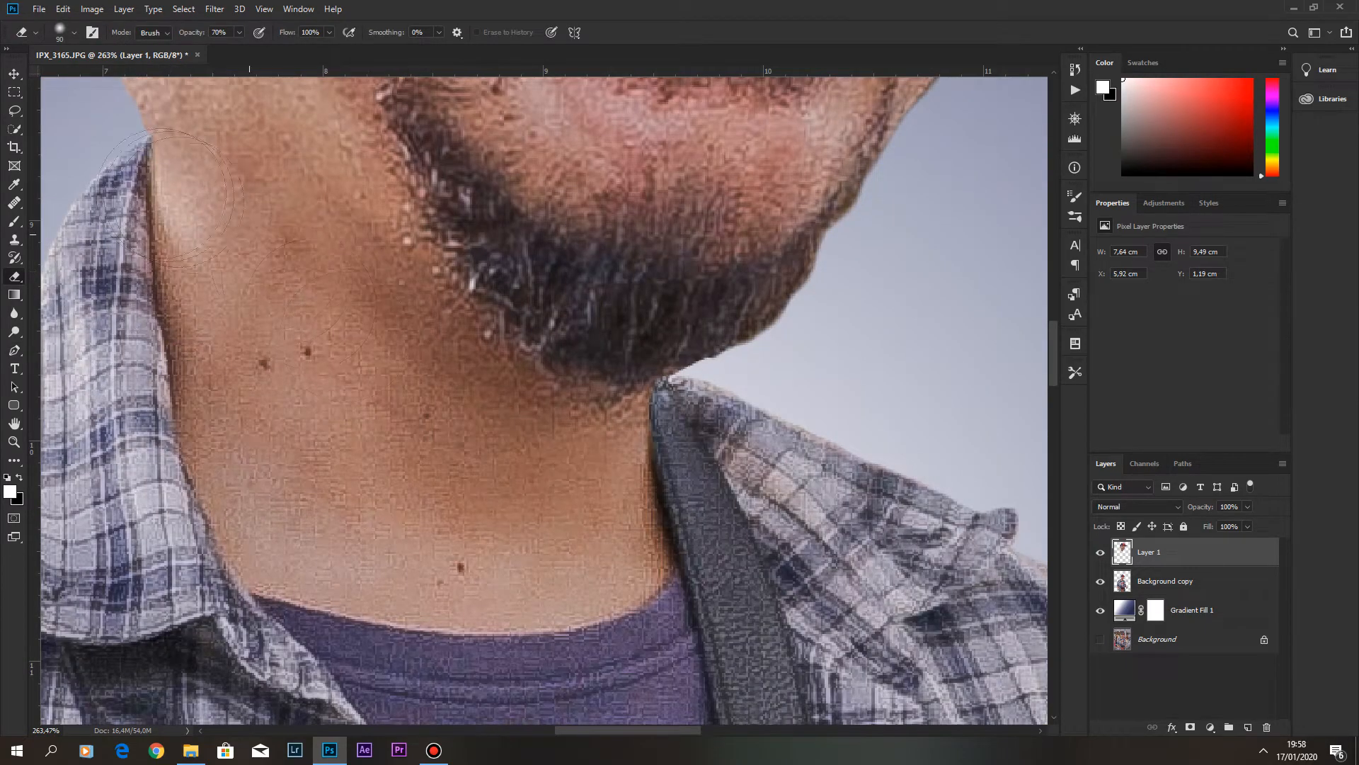
{"action": "left_click_drag", "start_coordinate": [230, 220], "coordinate": [393, 431]}
{"action": "right_click", "coordinate": [407, 464]}
{"action": "left_click", "coordinate": [208, 272]}
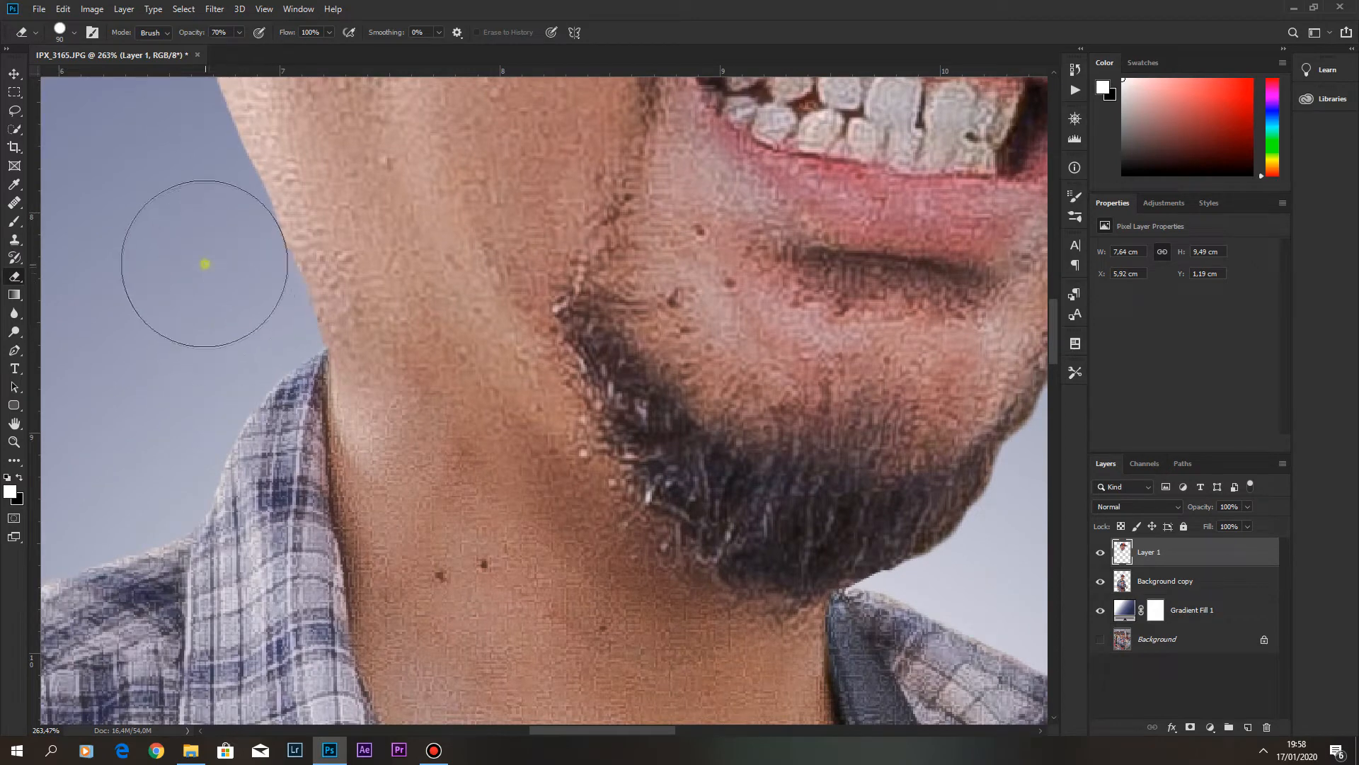
Save the document as IPX_3165.psd and fit the whole image in view.
{"action": "scroll", "coordinate": [488, 305], "scroll_direction": "down", "scroll_amount": 10}
{"action": "key", "text": "ctrl+0"}
{"action": "key", "text": "ctrl+s"}
{"action": "left_click", "coordinate": [559, 440]}
{"action": "scroll", "coordinate": [537, 392], "scroll_direction": "down", "scroll_amount": 3}
{"action": "key", "text": "ctrl+0"}
Duplicate the Background copy layer and hide the original.
{"action": "left_click", "coordinate": [1165, 582]}
{"action": "key", "text": "v"}
{"action": "key", "text": "ctrl+j"}
{"action": "left_click", "coordinate": [1100, 609]}
Warp the Background copy 2 layer so the body widens at the shoulders and narrows toward the hips.
{"action": "key", "text": "ctrl+t"}
{"action": "right_click", "coordinate": [549, 431]}
{"action": "left_click", "coordinate": [575, 519]}
{"action": "left_click_drag", "start_coordinate": [343, 355], "coordinate": [275, 326]}
{"action": "left_click_drag", "start_coordinate": [733, 355], "coordinate": [777, 346]}
{"action": "left_click_drag", "start_coordinate": [275, 327], "coordinate": [321, 330]}
{"action": "left_click_drag", "start_coordinate": [496, 460], "coordinate": [507, 323]}
{"action": "left_click_drag", "start_coordinate": [744, 607], "coordinate": [661, 614]}
{"action": "left_click_drag", "start_coordinate": [353, 606], "coordinate": [397, 608]}
{"action": "left_click_drag", "start_coordinate": [661, 614], "coordinate": [649, 614]}
{"action": "left_click_drag", "start_coordinate": [788, 210], "coordinate": [799, 216]}
{"action": "key", "text": "Return"}
{"action": "scroll", "coordinate": [799, 217], "scroll_direction": "down", "scroll_amount": 4}
Liquify Background copy 2 with a size 500 brush at pressure 100, pushing the shoulders and sleeves outward.
{"action": "left_click", "coordinate": [214, 9]}
{"action": "left_click", "coordinate": [240, 119]}
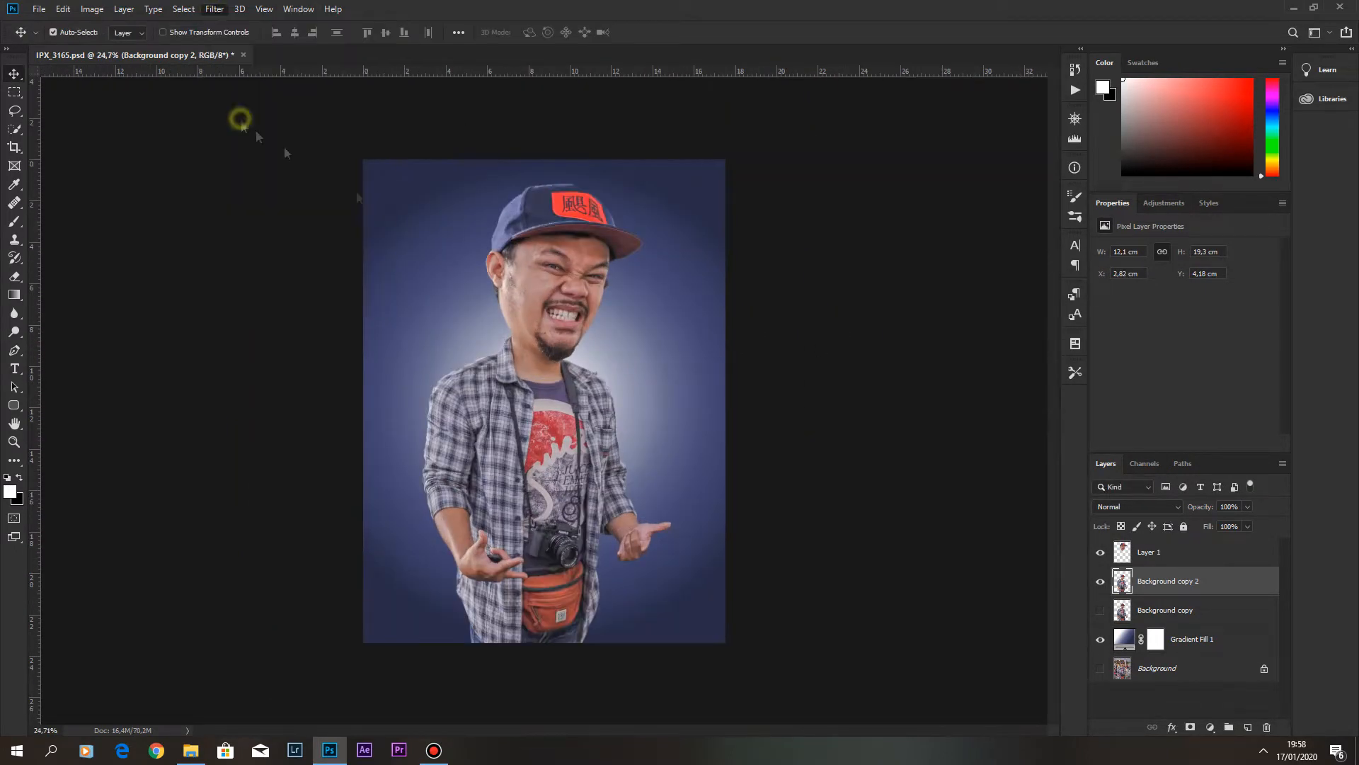
{"action": "scroll", "coordinate": [540, 374], "scroll_direction": "up", "scroll_amount": 5}
{"action": "key", "text": "bracketright"}
{"action": "key", "text": "bracketright"}
{"action": "key", "text": "bracketright"}
{"action": "key", "text": "bracketright"}
{"action": "key", "text": "bracketright"}
{"action": "key", "text": "bracketright"}
{"action": "key", "text": "bracketright"}
{"action": "key", "text": "bracketright"}
{"action": "key", "text": "bracketleft"}
{"action": "left_click_drag", "start_coordinate": [333, 322], "coordinate": [319, 316]}
{"action": "left_click_drag", "start_coordinate": [710, 357], "coordinate": [720, 345]}
{"action": "left_click_drag", "start_coordinate": [296, 445], "coordinate": [280, 443]}
{"action": "left_click_drag", "start_coordinate": [717, 434], "coordinate": [736, 432]}
{"action": "scroll", "coordinate": [736, 432], "scroll_direction": "down", "scroll_amount": 3}
{"action": "scroll", "coordinate": [651, 698], "scroll_direction": "up", "scroll_amount": 2}
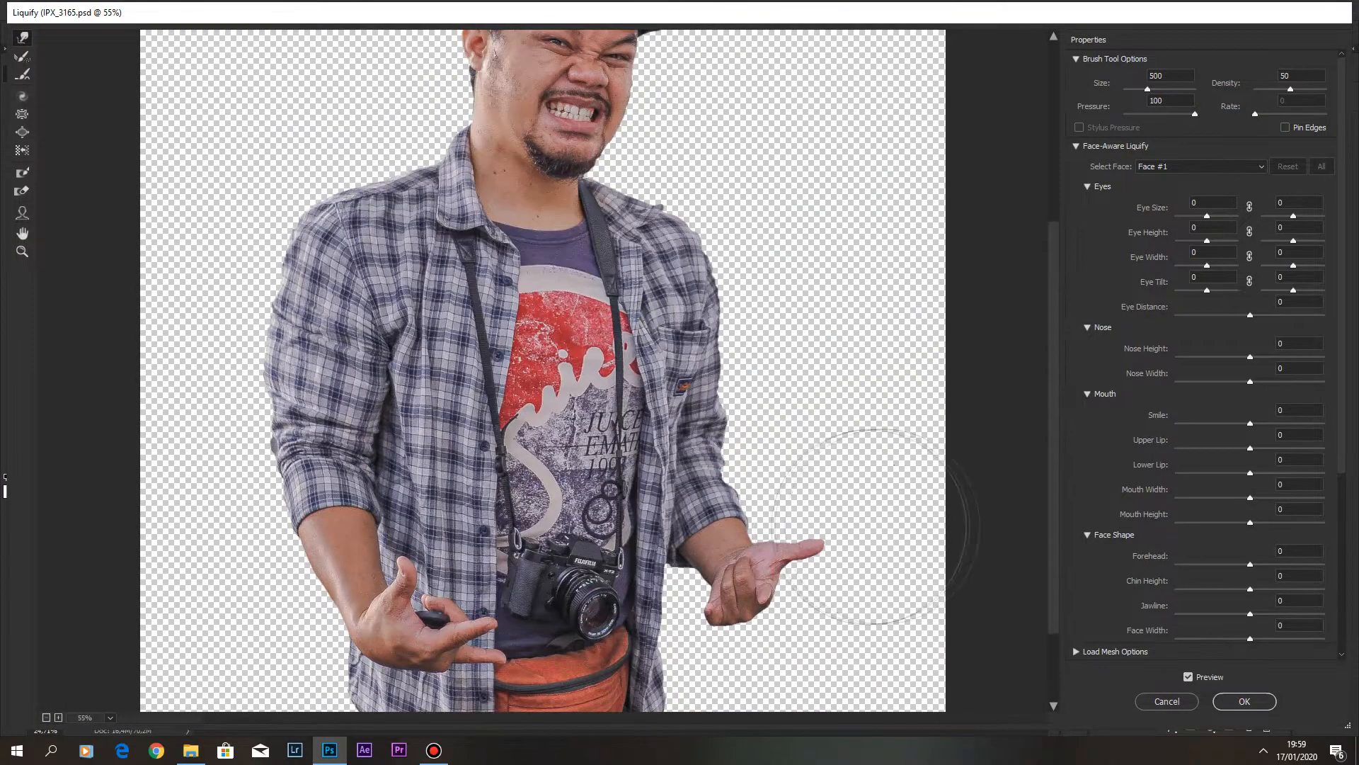
{"action": "key", "text": "Return"}
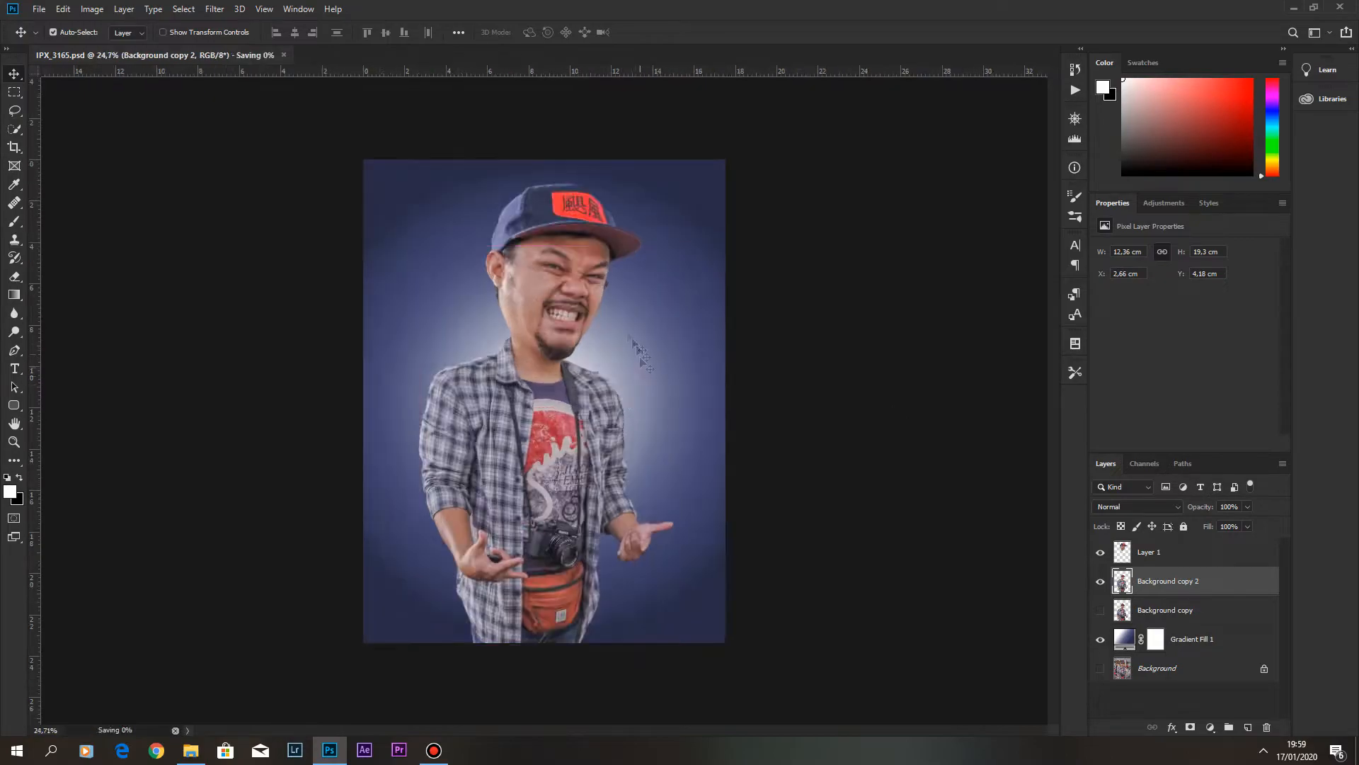
Set up the Smudge tool with a soft 136 px brush and select the figure's outline on Layer 1 copy 2.
{"action": "scroll", "coordinate": [622, 363], "scroll_direction": "up", "scroll_amount": 8}
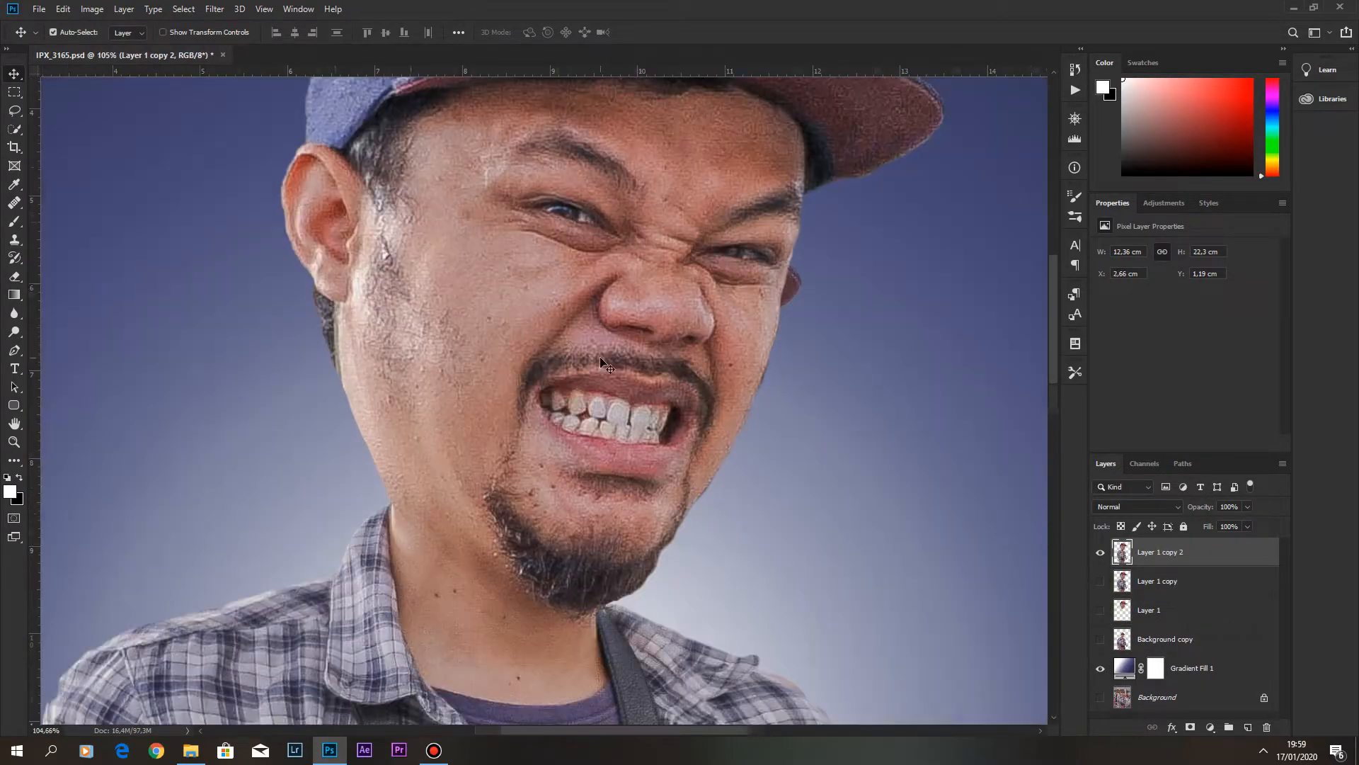
{"action": "scroll", "coordinate": [595, 296], "scroll_direction": "up", "scroll_amount": 3}
{"action": "right_click", "coordinate": [14, 313]}
{"action": "left_click", "coordinate": [55, 340]}
{"action": "right_click", "coordinate": [598, 306]}
{"action": "left_click", "coordinate": [694, 453]}
{"action": "left_click_drag", "start_coordinate": [699, 341], "coordinate": [727, 338]}
{"action": "left_click", "coordinate": [401, 337]}
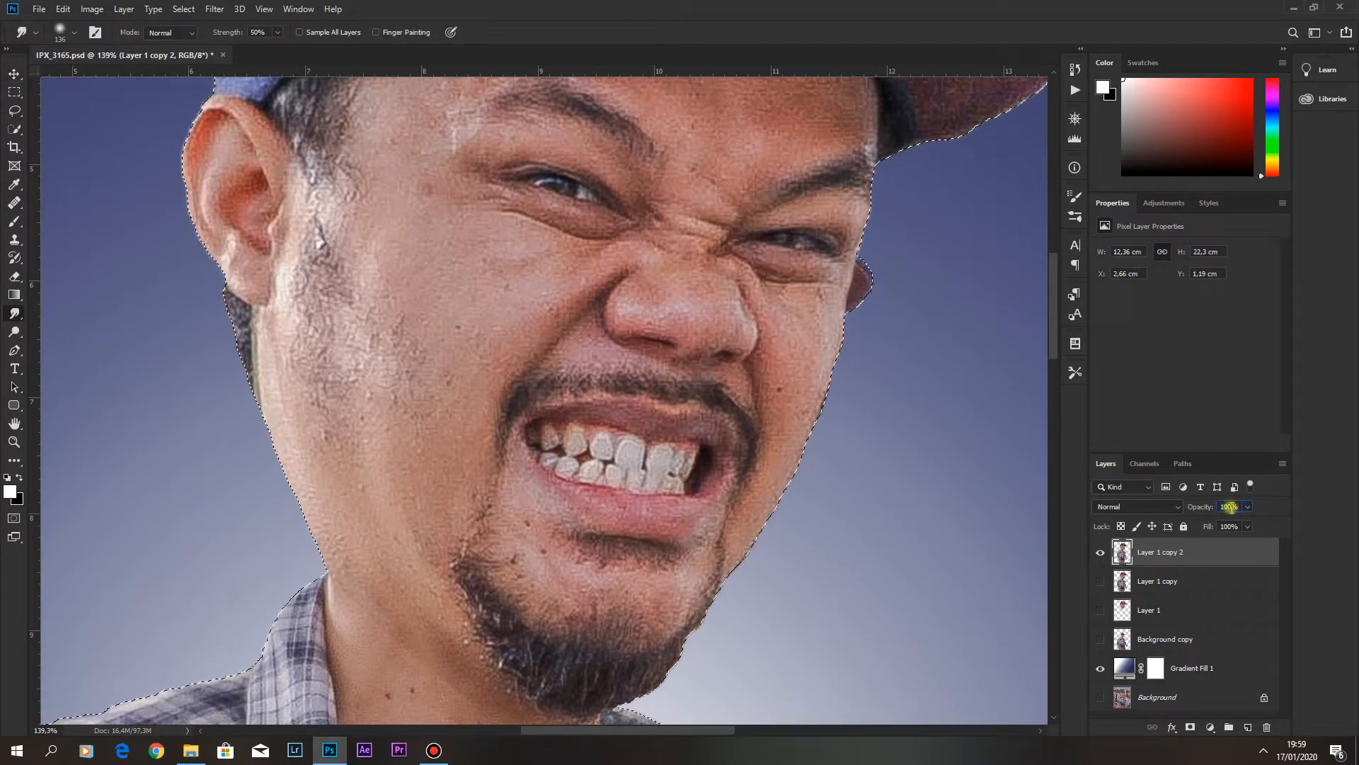
Lower Layer 1 copy 2 to 80% opacity with Layer 1 copy shown beneath, and smudge the cheek below the eye.
{"action": "double_click", "coordinate": [1232, 507]}
{"action": "type", "text": "80"}
{"action": "left_click", "coordinate": [1100, 581]}
{"action": "scroll", "coordinate": [439, 288], "scroll_direction": "up", "scroll_amount": 3}
{"action": "left_click_drag", "start_coordinate": [482, 304], "coordinate": [464, 338]}
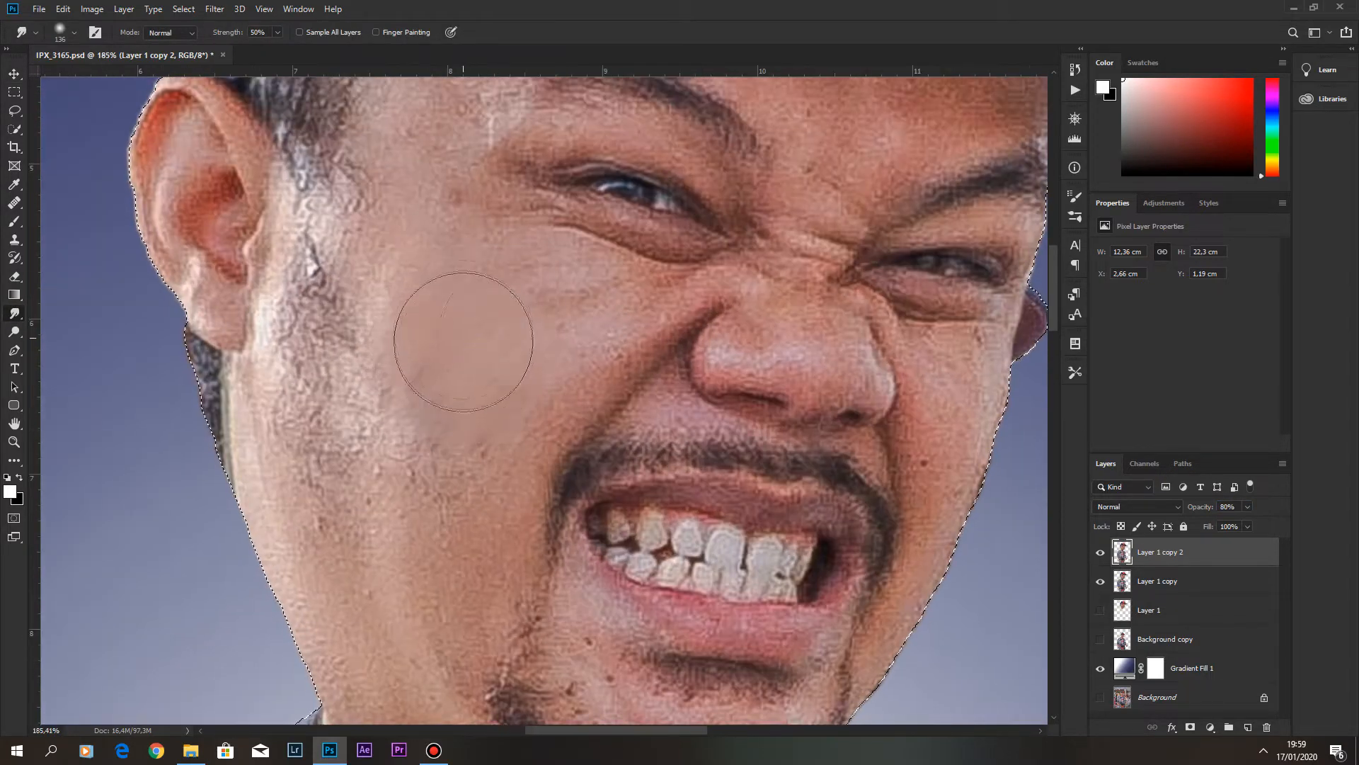
{"action": "left_click_drag", "start_coordinate": [426, 438], "coordinate": [425, 461]}
Restore Layer 1 copy 2 to 100% opacity and continue smudging the cheek toward the ear.
{"action": "left_click", "coordinate": [1247, 507]}
{"action": "left_click_drag", "start_coordinate": [1247, 521], "coordinate": [1263, 521]}
{"action": "mouse_move", "coordinate": [396, 460]}
{"action": "left_mouse_down"}
{"action": "mouse_move", "coordinate": [395, 519]}
{"action": "mouse_move", "coordinate": [322, 467]}
{"action": "mouse_move", "coordinate": [294, 516]}
{"action": "mouse_move", "coordinate": [258, 425]}
{"action": "mouse_move", "coordinate": [355, 646]}
{"action": "mouse_move", "coordinate": [360, 413]}
{"action": "left_mouse_up"}
Reduce the Smudge brush to between 40 and 50 px and smooth the skin texture on the nose.
{"action": "key", "text": "bracketleft"}
{"action": "key", "text": "bracketleft"}
{"action": "key", "text": "bracketleft"}
{"action": "key", "text": "bracketleft"}
{"action": "key", "text": "bracketleft"}
{"action": "key", "text": "bracketleft"}
{"action": "key", "text": "bracketleft"}
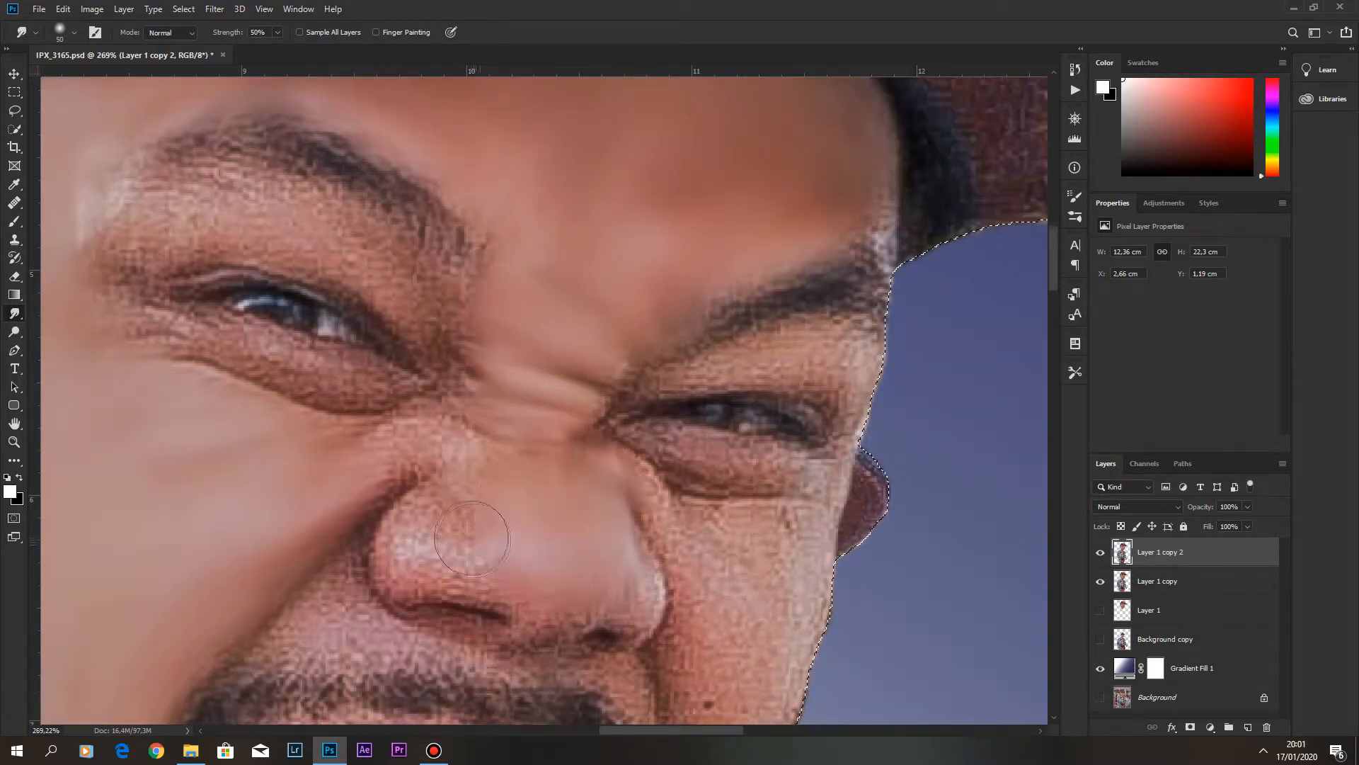
{"action": "left_click_drag", "start_coordinate": [409, 548], "coordinate": [423, 437]}
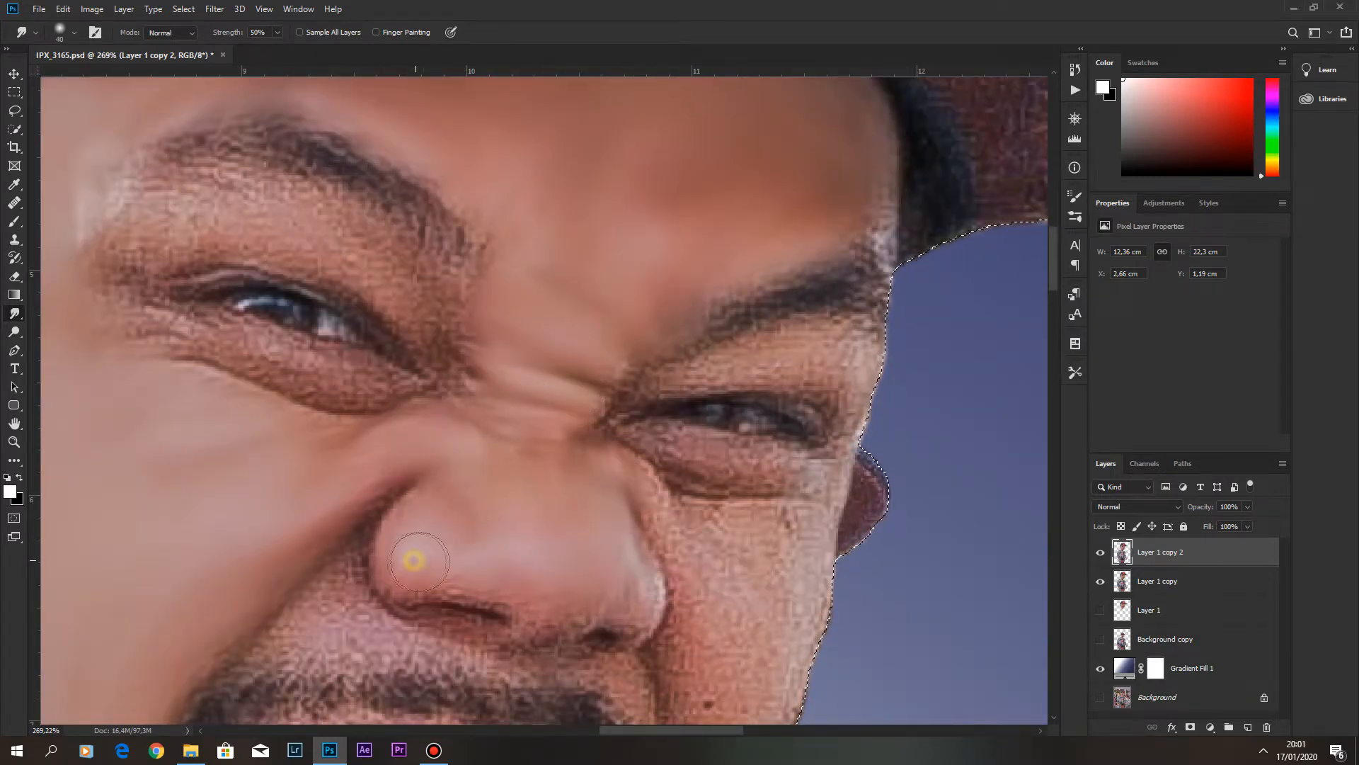
{"action": "left_click_drag", "start_coordinate": [591, 467], "coordinate": [403, 413]}
Smudge the eyelids, eyebrows and skin around both eyes with a 45 px brush at 50% strength.
{"action": "mouse_move", "coordinate": [473, 460]}
{"action": "left_mouse_down"}
{"action": "mouse_move", "coordinate": [427, 389]}
{"action": "mouse_move", "coordinate": [515, 490]}
{"action": "left_mouse_up"}
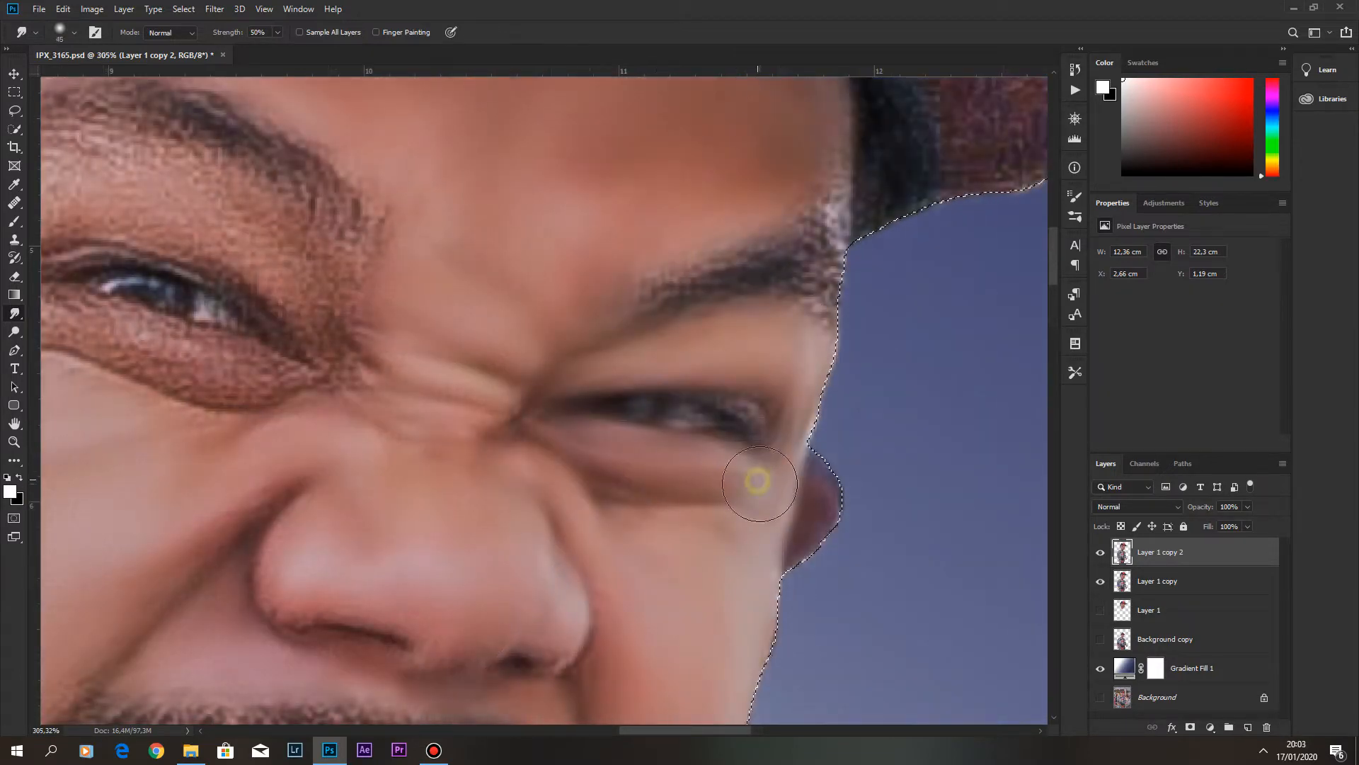
{"action": "left_click_drag", "start_coordinate": [757, 482], "coordinate": [834, 309]}
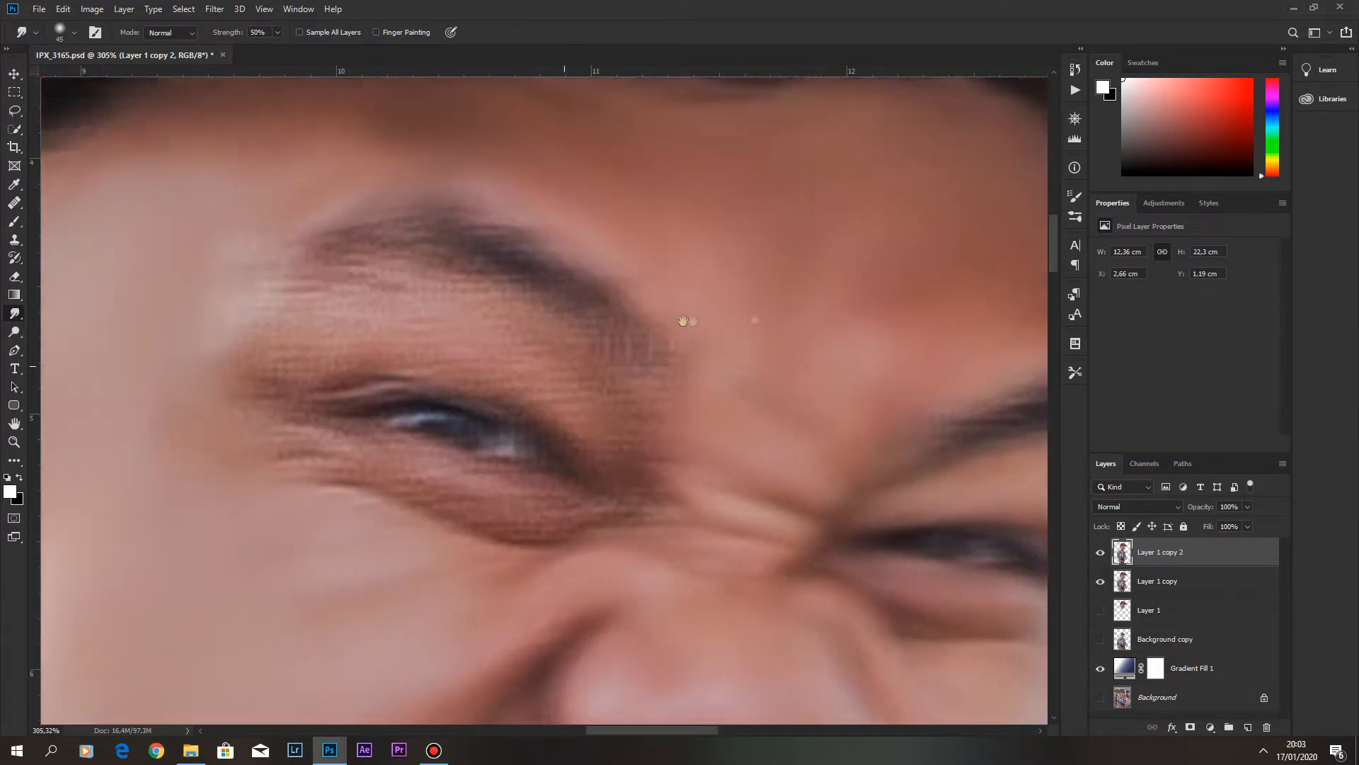
{"action": "left_click_drag", "start_coordinate": [602, 421], "coordinate": [630, 409]}
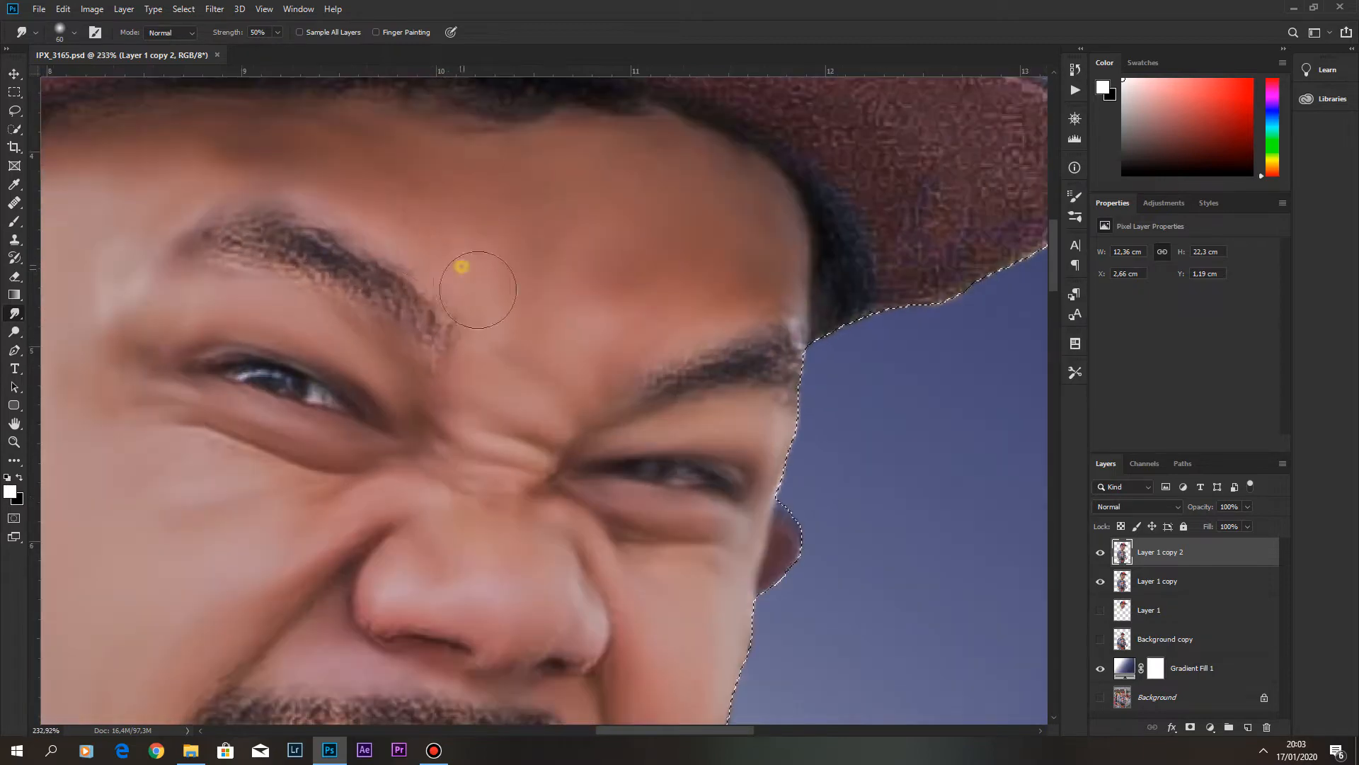
Lower the Smudge strength to 30% and soften the cheek skin, varying the brush size and ending at 60 px.
{"action": "key", "text": "3"}
{"action": "mouse_move", "coordinate": [651, 248]}
{"action": "left_mouse_down"}
{"action": "mouse_move", "coordinate": [568, 277]}
{"action": "mouse_move", "coordinate": [812, 316]}
{"action": "left_mouse_up"}
{"action": "mouse_move", "coordinate": [288, 572]}
{"action": "left_mouse_down"}
{"action": "mouse_move", "coordinate": [388, 404]}
{"action": "mouse_move", "coordinate": [401, 343]}
{"action": "left_mouse_up"}
{"action": "key", "text": "bracketright"}
{"action": "key", "text": "bracketright"}
{"action": "key", "text": "bracketright"}
{"action": "left_click_drag", "start_coordinate": [361, 448], "coordinate": [355, 443]}
{"action": "key", "text": "bracketleft"}
{"action": "key", "text": "bracketleft"}
{"action": "key", "text": "bracketleft"}
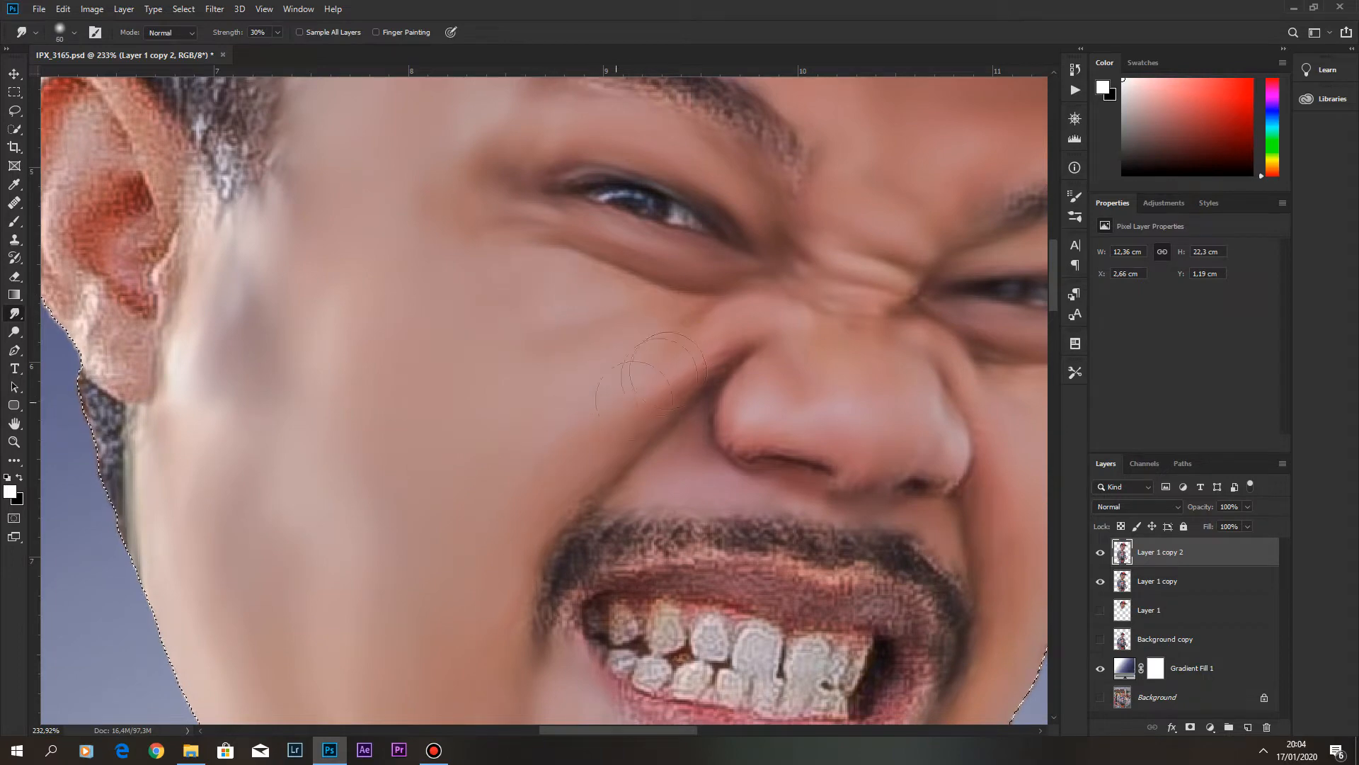
Enlarge the Smudge brush to 175 px and blend the broad cheek and jaw area in front of the ear.
{"action": "key", "text": "bracketright"}
{"action": "key", "text": "bracketright"}
{"action": "key", "text": "bracketright"}
{"action": "key", "text": "bracketright"}
{"action": "key", "text": "bracketright"}
{"action": "key", "text": "bracketright"}
{"action": "key", "text": "bracketright"}
{"action": "mouse_move", "coordinate": [446, 449]}
{"action": "left_mouse_down"}
{"action": "mouse_move", "coordinate": [352, 385]}
{"action": "mouse_move", "coordinate": [397, 120]}
{"action": "left_mouse_up"}
{"action": "mouse_move", "coordinate": [412, 378]}
{"action": "left_mouse_down"}
{"action": "mouse_move", "coordinate": [440, 446]}
{"action": "mouse_move", "coordinate": [354, 244]}
{"action": "left_mouse_up"}
{"action": "left_click_drag", "start_coordinate": [354, 231], "coordinate": [379, 451]}
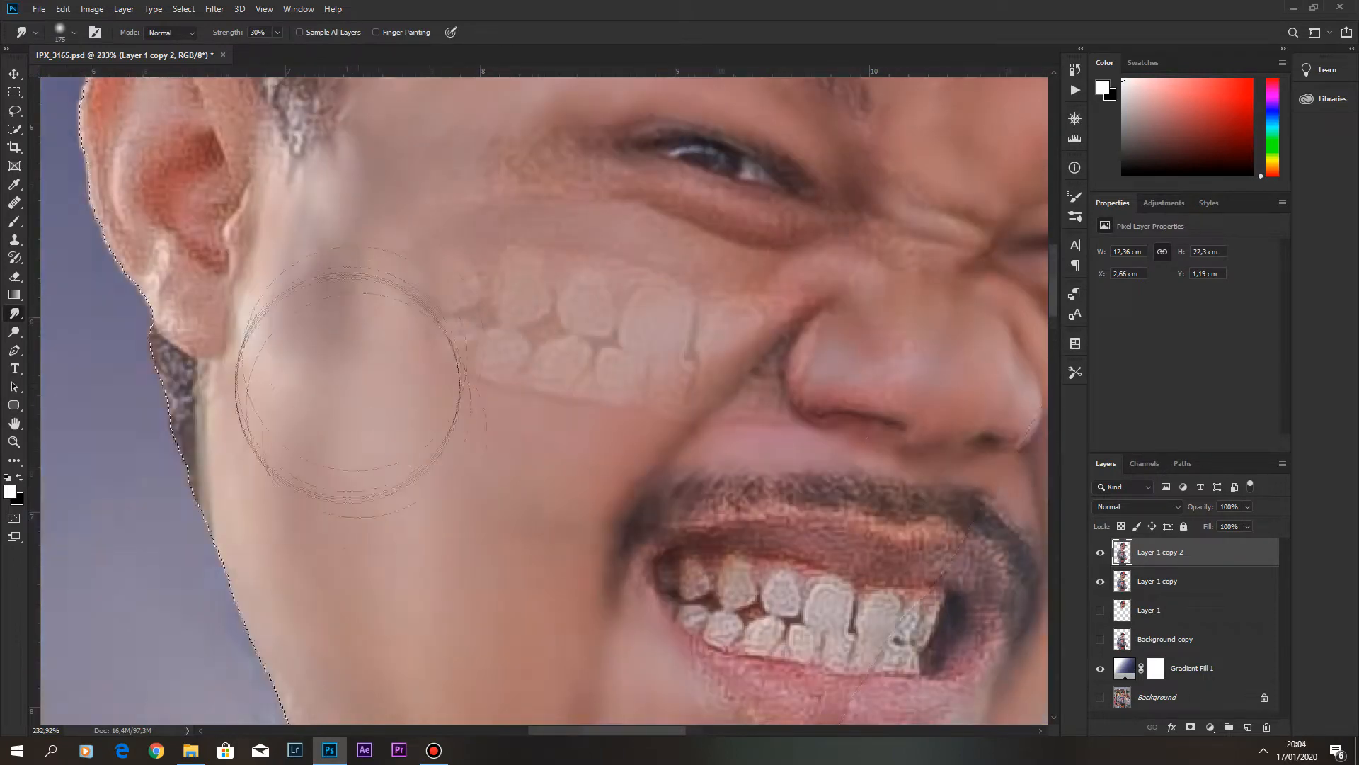
Reduce the Smudge brush to 30 px and smooth the lips and the corner of the mouth.
{"action": "scroll", "coordinate": [778, 567], "scroll_direction": "up", "scroll_amount": 4}
{"action": "left_click_drag", "start_coordinate": [779, 566], "coordinate": [609, 284]}
{"action": "left_click_drag", "start_coordinate": [921, 595], "coordinate": [999, 479]}
{"action": "left_click_drag", "start_coordinate": [673, 283], "coordinate": [736, 454]}
{"action": "key", "text": "bracketleft"}
{"action": "key", "text": "bracketleft"}
{"action": "key", "text": "bracketleft"}
{"action": "key", "text": "bracketleft"}
{"action": "key", "text": "bracketleft"}
{"action": "key", "text": "bracketleft"}
{"action": "key", "text": "bracketleft"}
{"action": "key", "text": "bracketleft"}
{"action": "key", "text": "bracketleft"}
{"action": "key", "text": "bracketleft"}
{"action": "key", "text": "bracketleft"}
{"action": "key", "text": "bracketleft"}
{"action": "left_click_drag", "start_coordinate": [835, 414], "coordinate": [705, 400]}
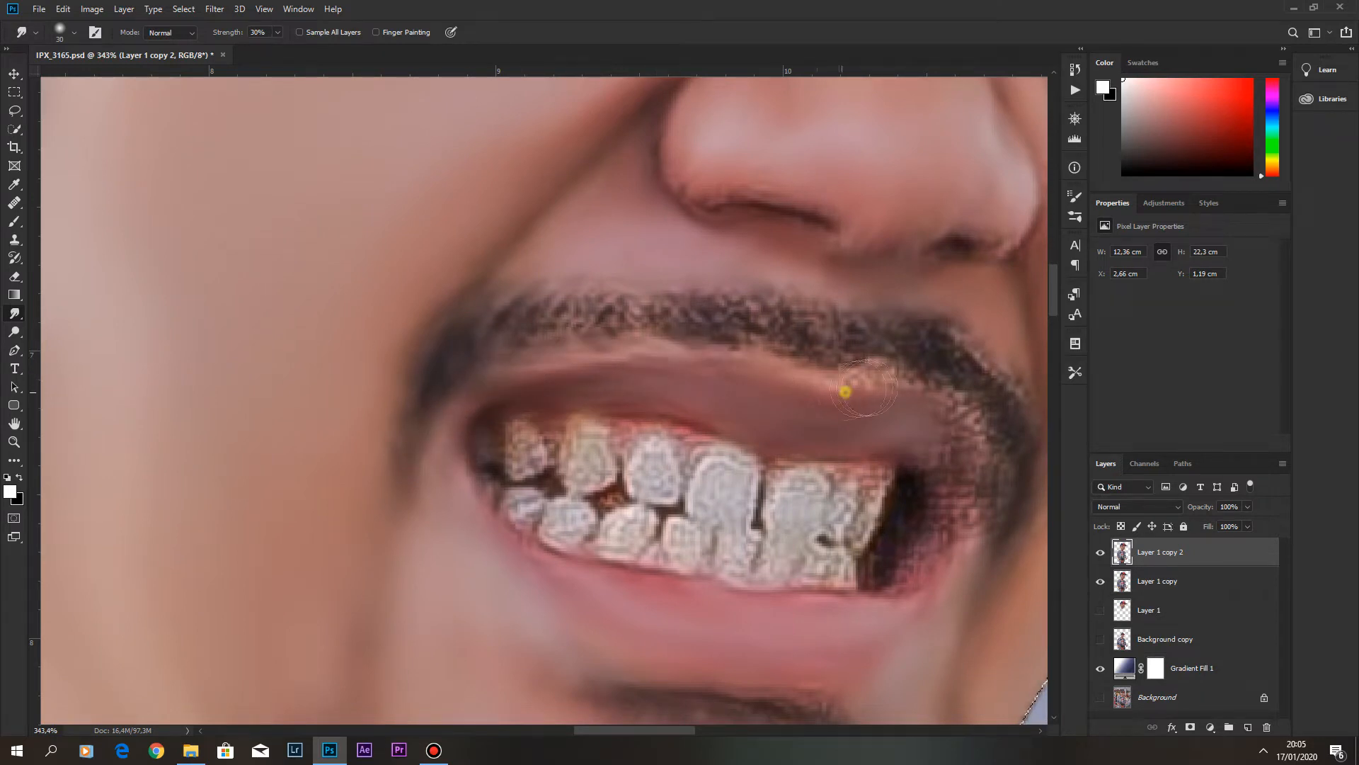
{"action": "left_click_drag", "start_coordinate": [640, 383], "coordinate": [757, 402]}
{"action": "left_click_drag", "start_coordinate": [888, 456], "coordinate": [548, 389]}
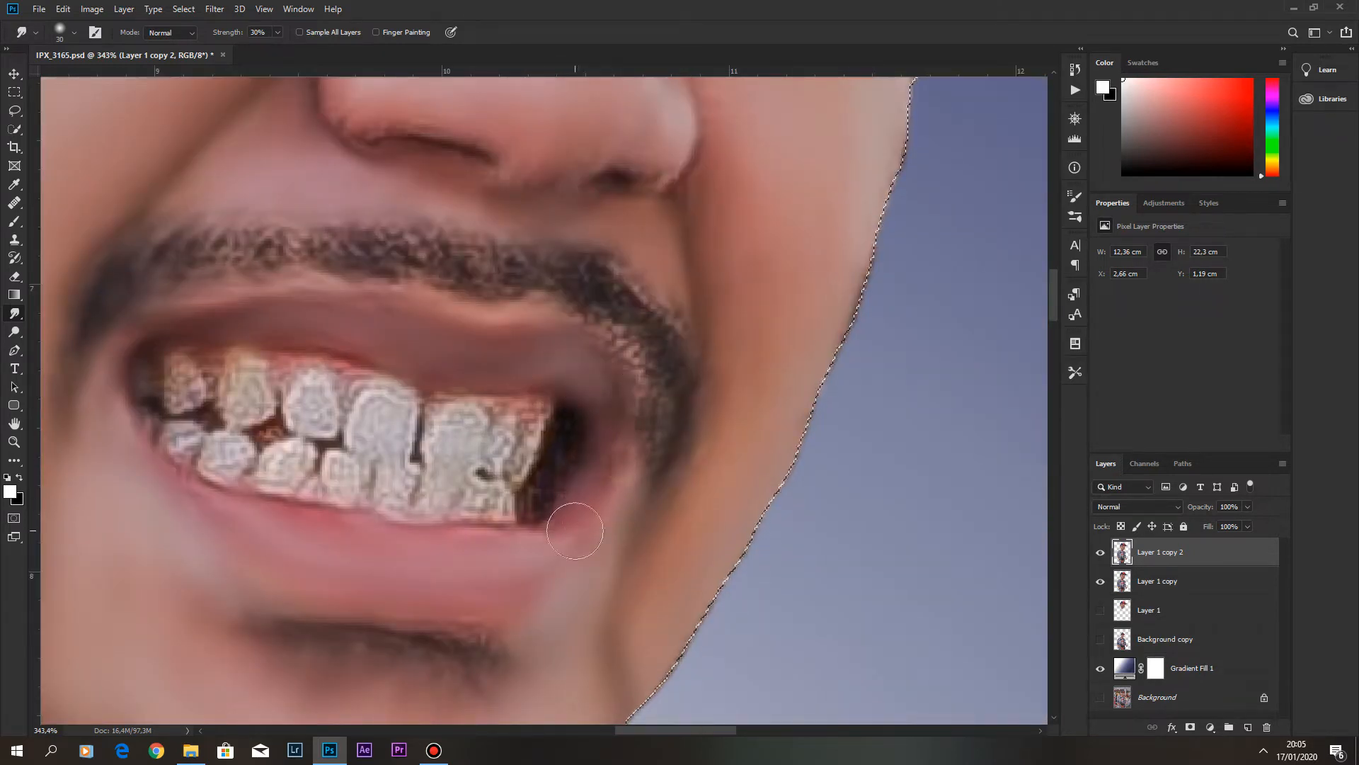
Enlarge the Smudge brush to 90 px and smooth the bridge of the nose between the eyes.
{"action": "mouse_move", "coordinate": [565, 134]}
{"action": "left_mouse_down"}
{"action": "mouse_move", "coordinate": [823, 203]}
{"action": "mouse_move", "coordinate": [643, 291]}
{"action": "left_mouse_up"}
{"action": "scroll", "coordinate": [642, 291], "scroll_direction": "up", "scroll_amount": 1}
{"action": "key", "text": "bracketright"}
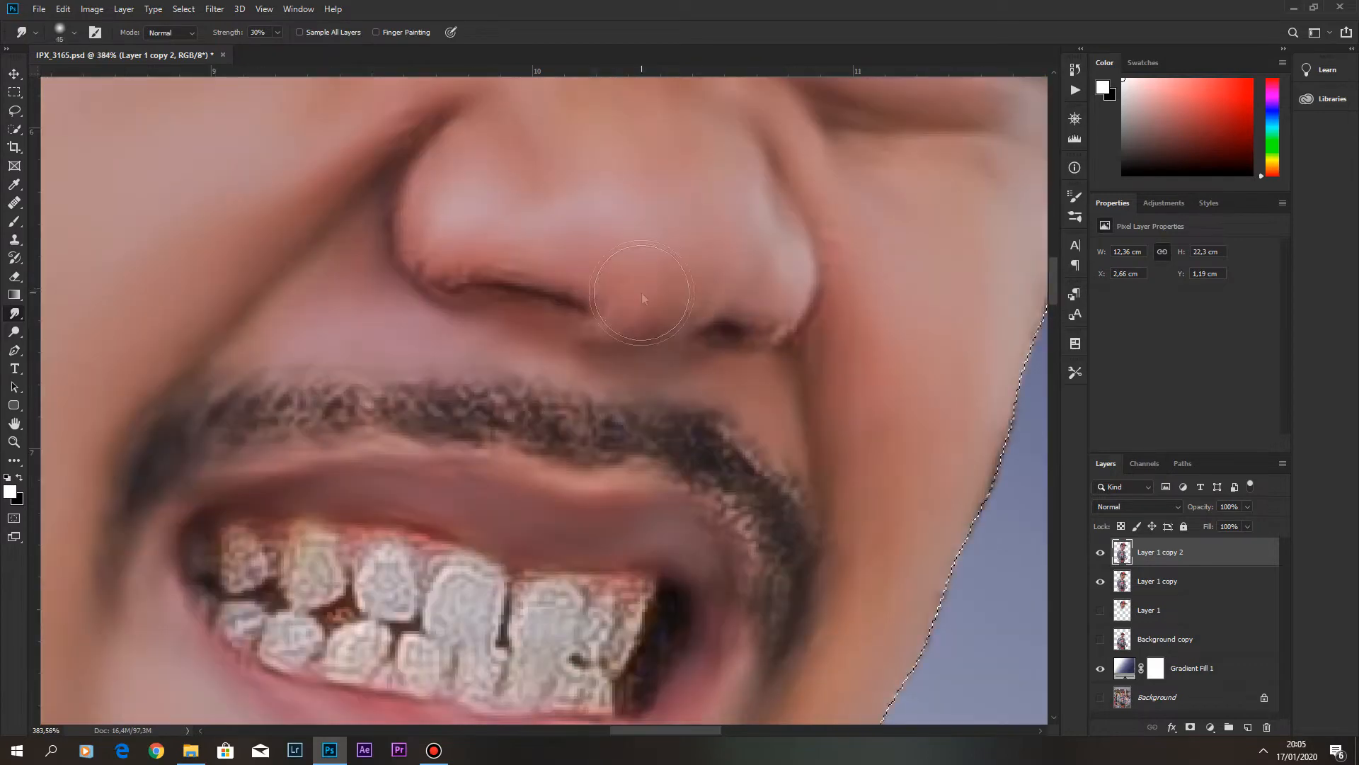
{"action": "left_click_drag", "start_coordinate": [791, 289], "coordinate": [714, 497]}
{"action": "key", "text": "bracketright"}
{"action": "key", "text": "bracketright"}
{"action": "key", "text": "bracketright"}
{"action": "key", "text": "bracketright"}
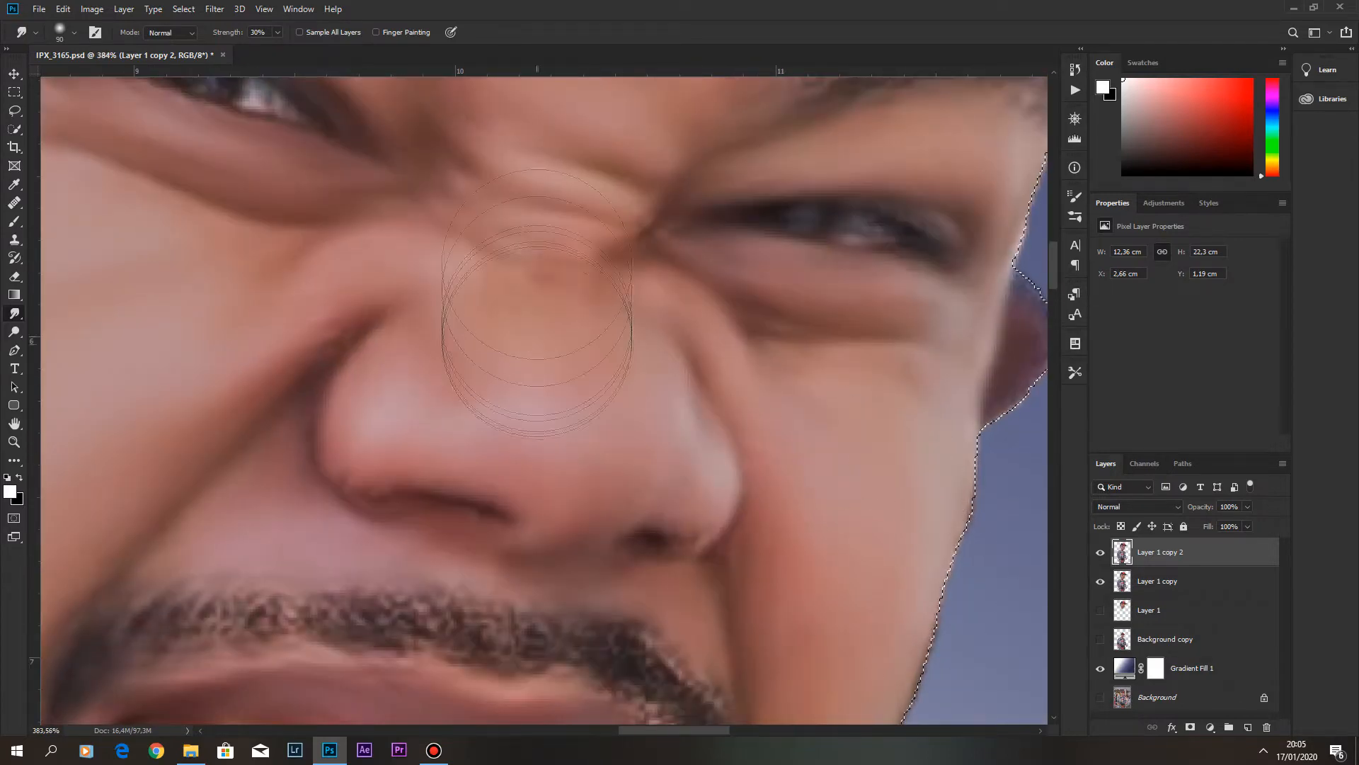
{"action": "left_click_drag", "start_coordinate": [532, 221], "coordinate": [673, 311]}
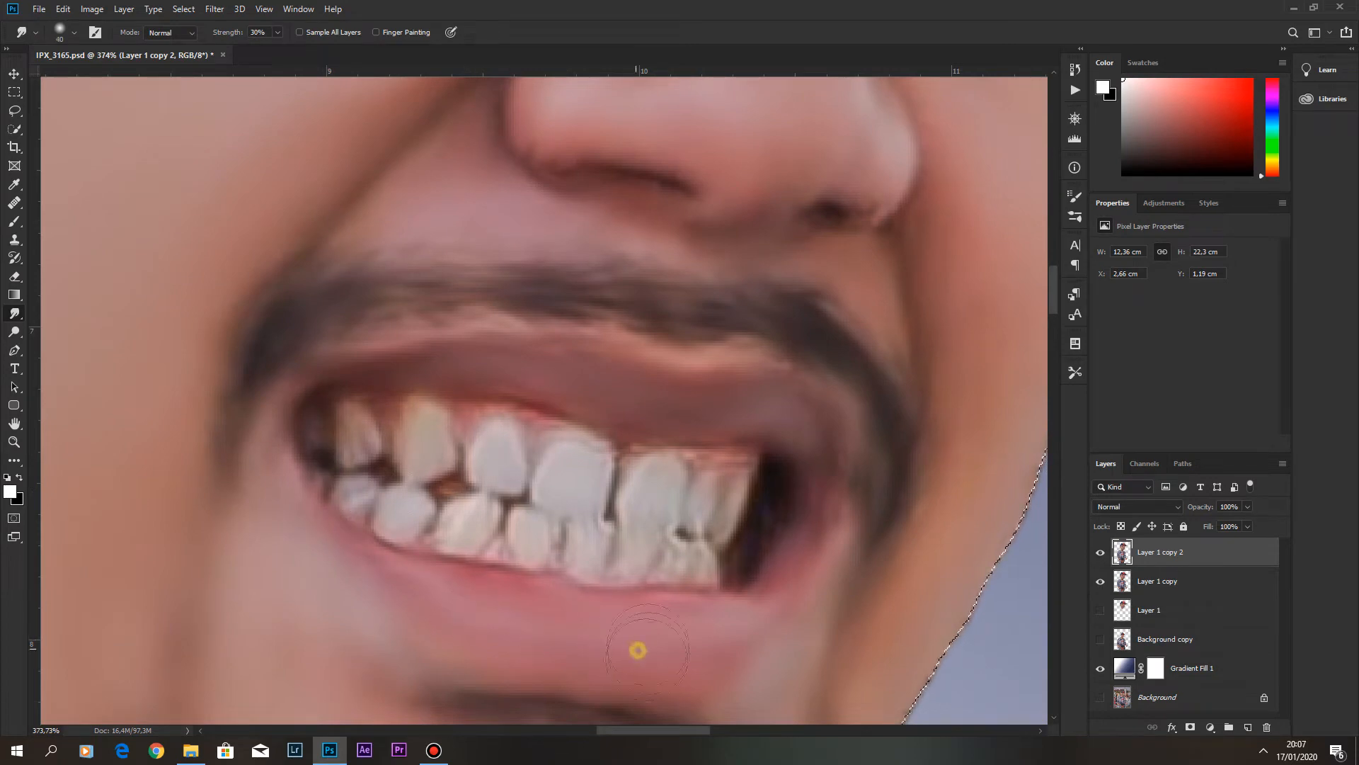
Enlarge the Smudge brush to 70 px and smooth the edge of the far cheek beside the mouth.
{"action": "key", "text": "bracketright"}
{"action": "key", "text": "bracketright"}
{"action": "key", "text": "bracketright"}
{"action": "left_click_drag", "start_coordinate": [1004, 464], "coordinate": [814, 452]}
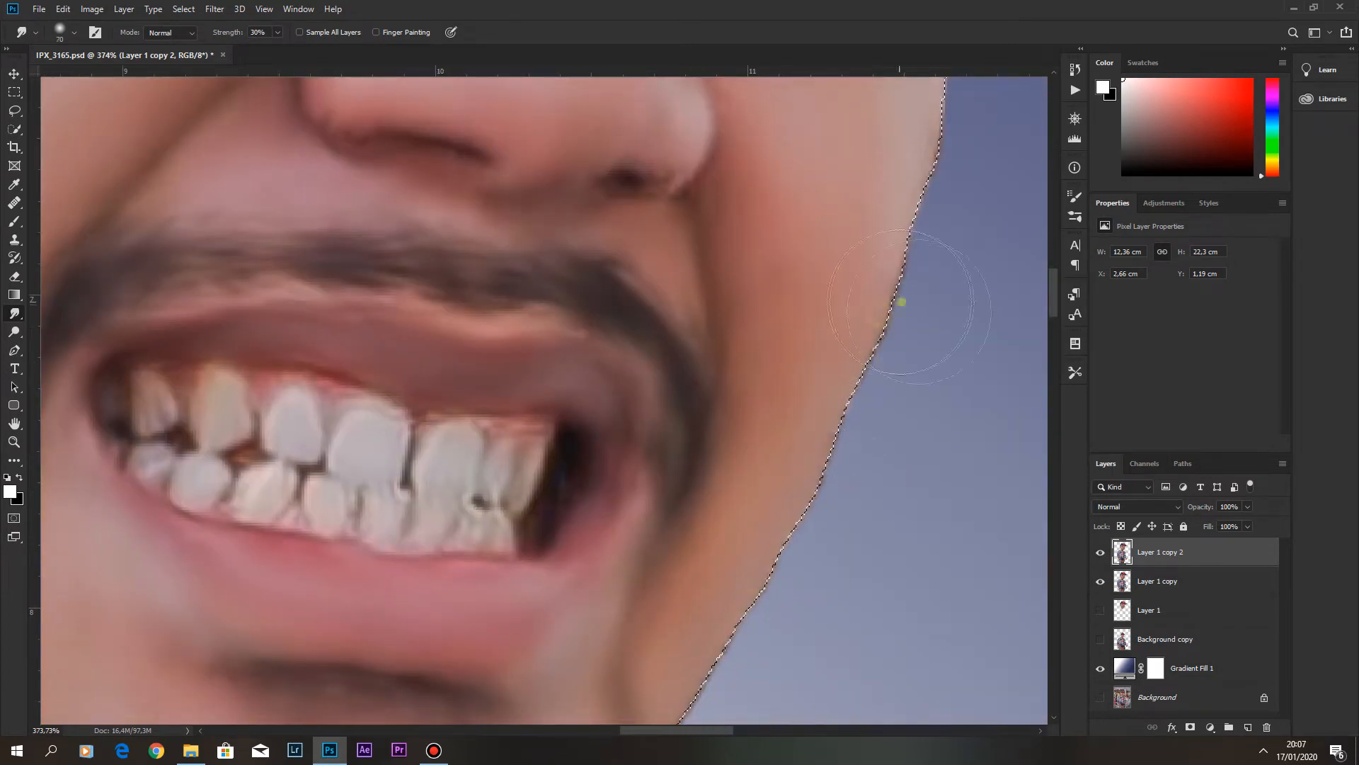
{"action": "left_click_drag", "start_coordinate": [908, 309], "coordinate": [880, 471]}
Sample clean cheek skin with the Healing Brush and paint over the dark patch in front of the ear.
{"action": "scroll", "coordinate": [662, 378], "scroll_direction": "down", "scroll_amount": 10}
{"action": "scroll", "coordinate": [549, 329], "scroll_direction": "up", "scroll_amount": 8}
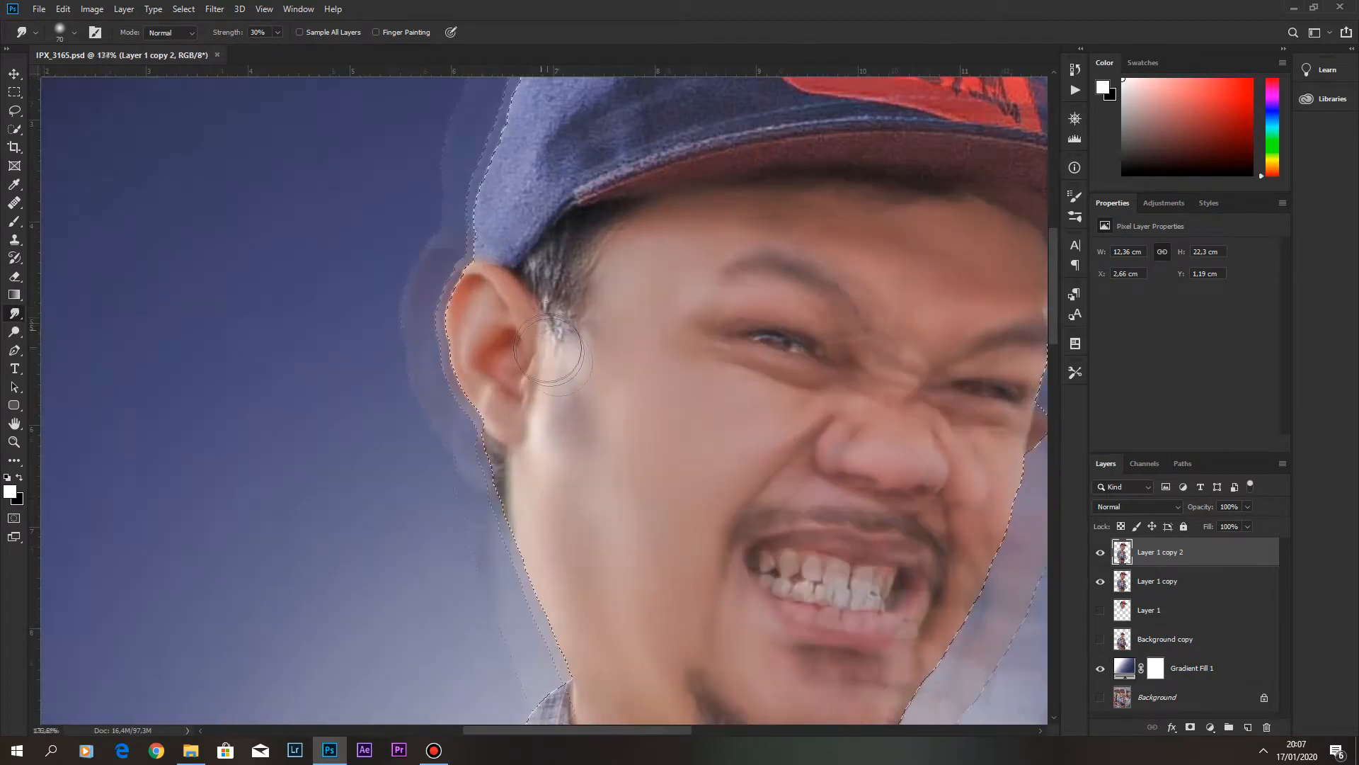
{"action": "left_click", "coordinate": [14, 202]}
{"action": "right_click", "coordinate": [696, 467]}
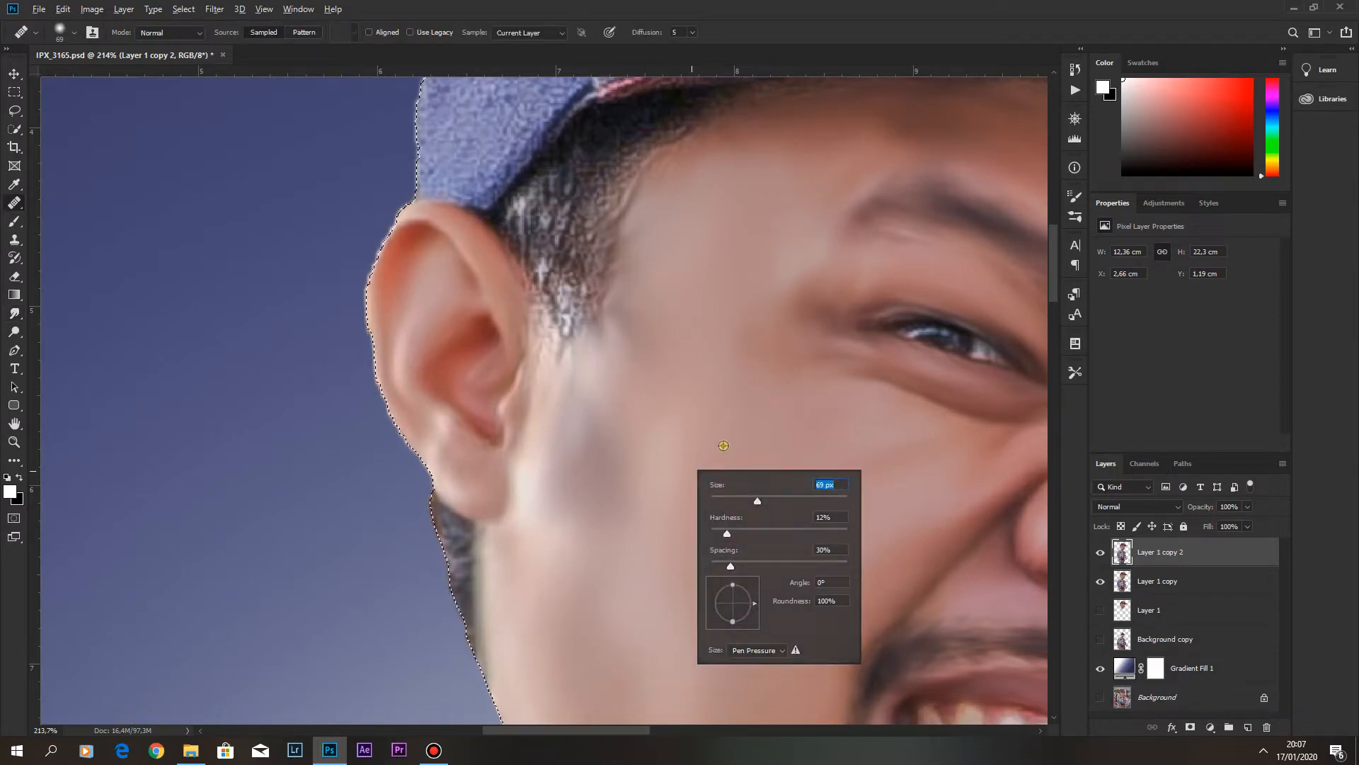
{"action": "left_click", "coordinate": [716, 447], "text": "alt"}
{"action": "left_click_drag", "start_coordinate": [595, 455], "coordinate": [601, 515]}
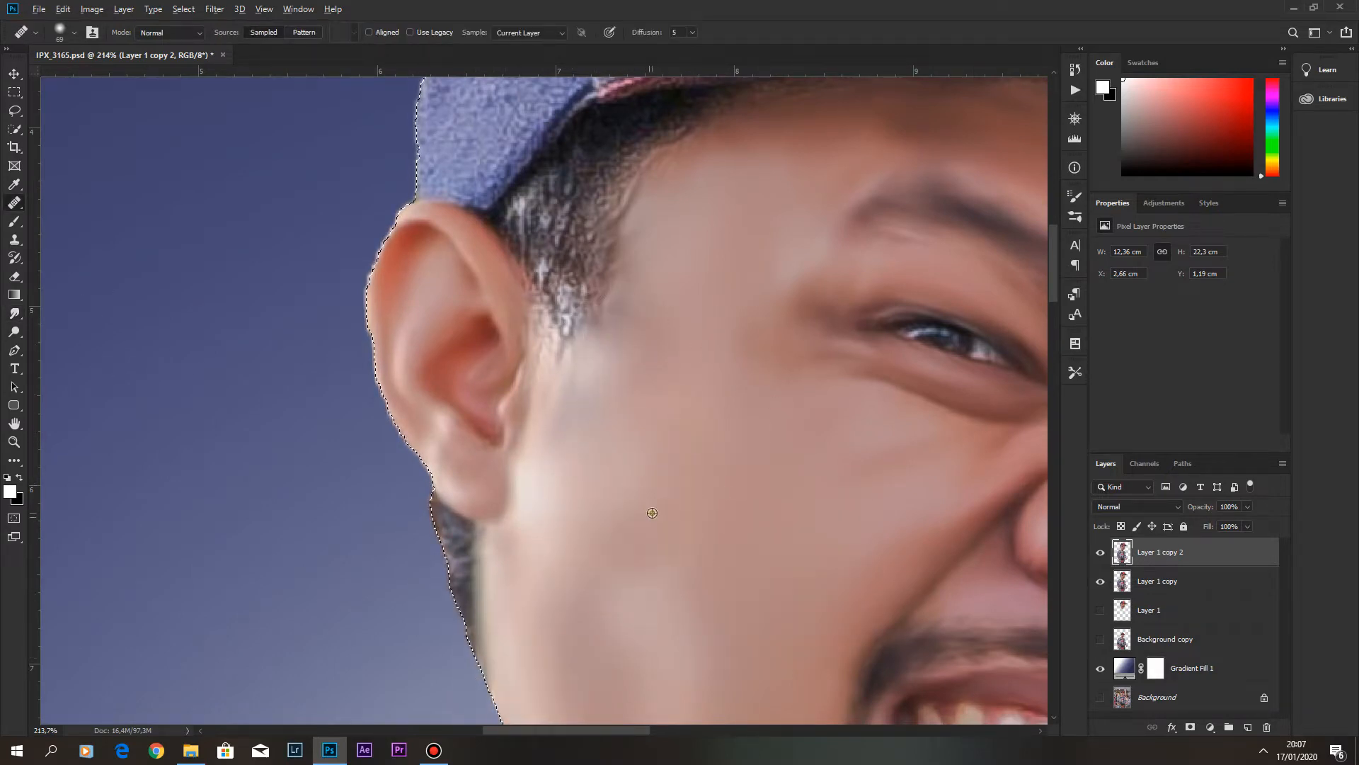
Enlarge the Smudge brush to 80 px at 30% strength and smooth the skin of the forehead.
{"action": "scroll", "coordinate": [607, 522], "scroll_direction": "down", "scroll_amount": 4}
{"action": "scroll", "coordinate": [635, 531], "scroll_direction": "up", "scroll_amount": 3}
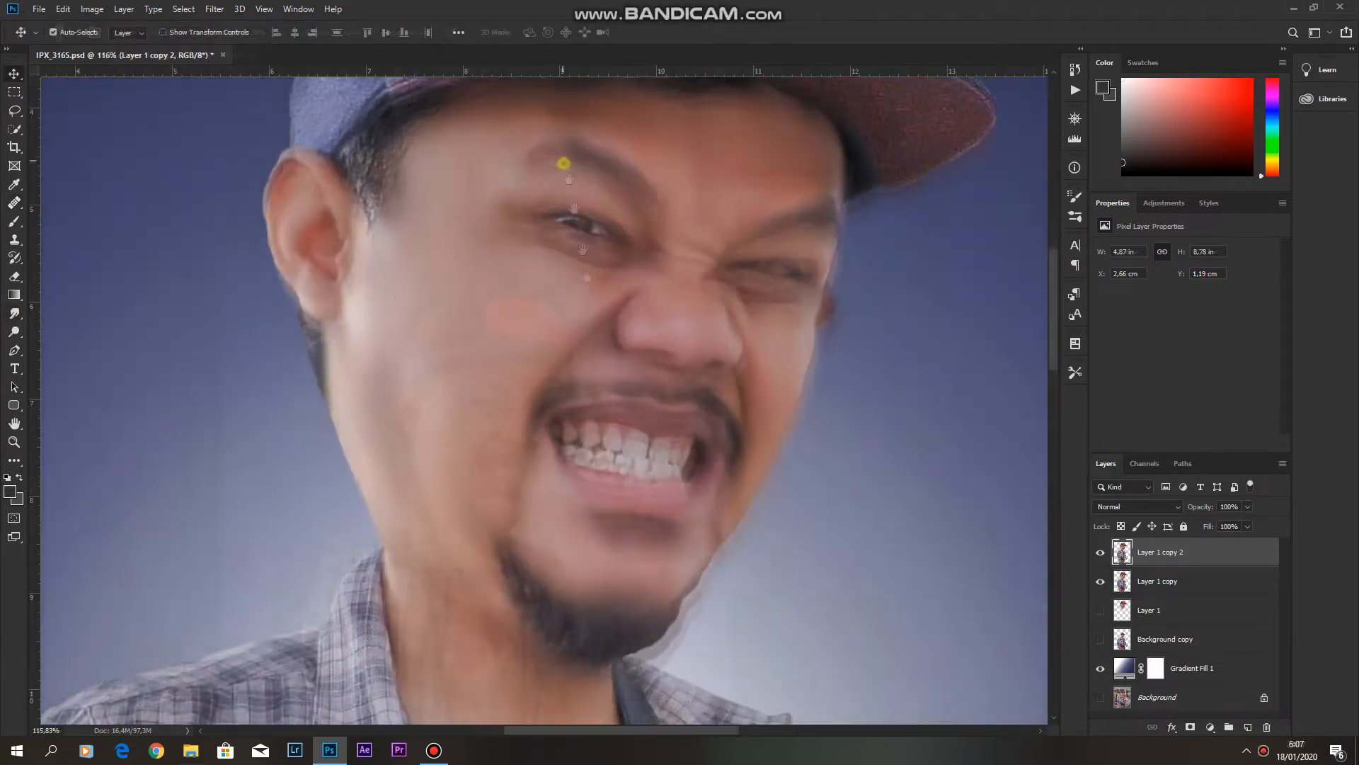
{"action": "scroll", "coordinate": [418, 315], "scroll_direction": "up", "scroll_amount": 4}
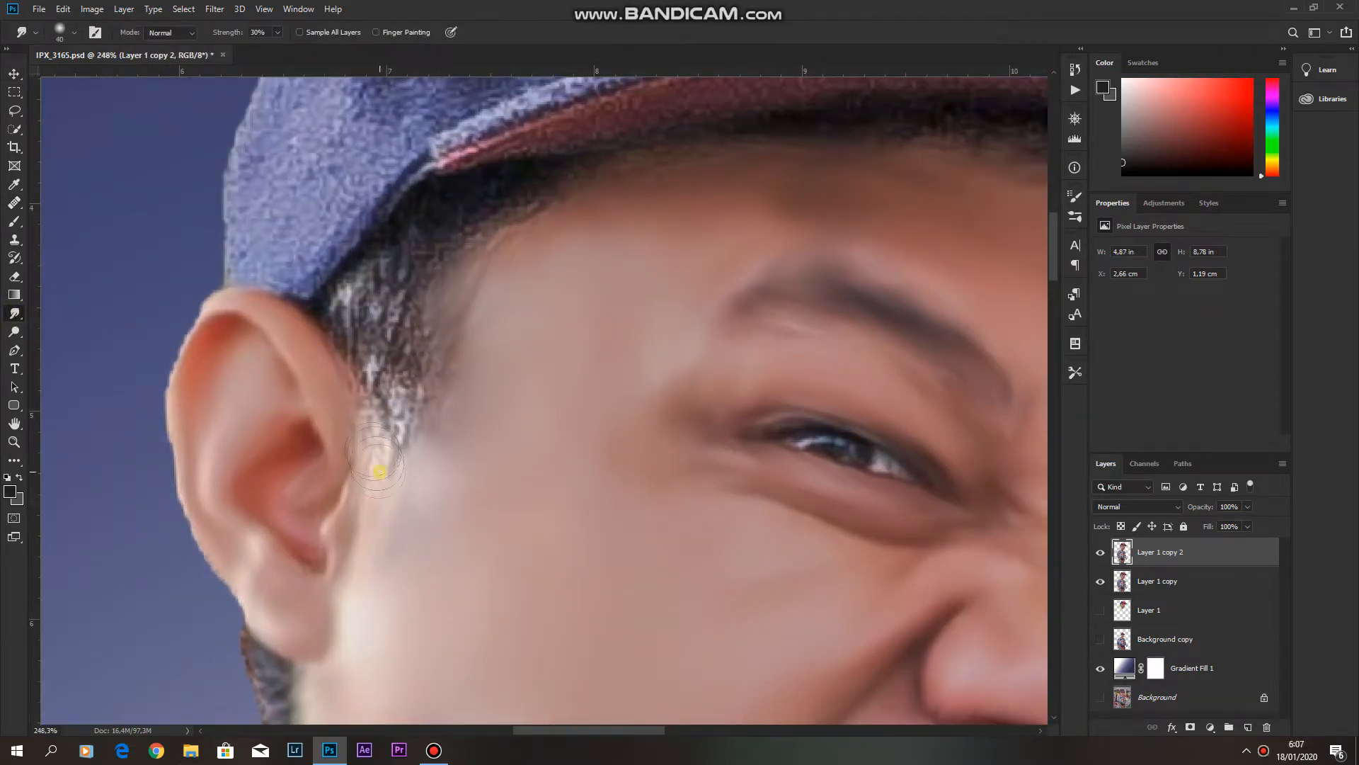
{"action": "left_click_drag", "start_coordinate": [732, 375], "coordinate": [489, 333]}
{"action": "left_click_drag", "start_coordinate": [832, 409], "coordinate": [457, 498]}
{"action": "key", "text": "bracketright"}
{"action": "key", "text": "bracketright"}
{"action": "key", "text": "bracketright"}
{"action": "key", "text": "bracketright"}
{"action": "key", "text": "bracketright"}
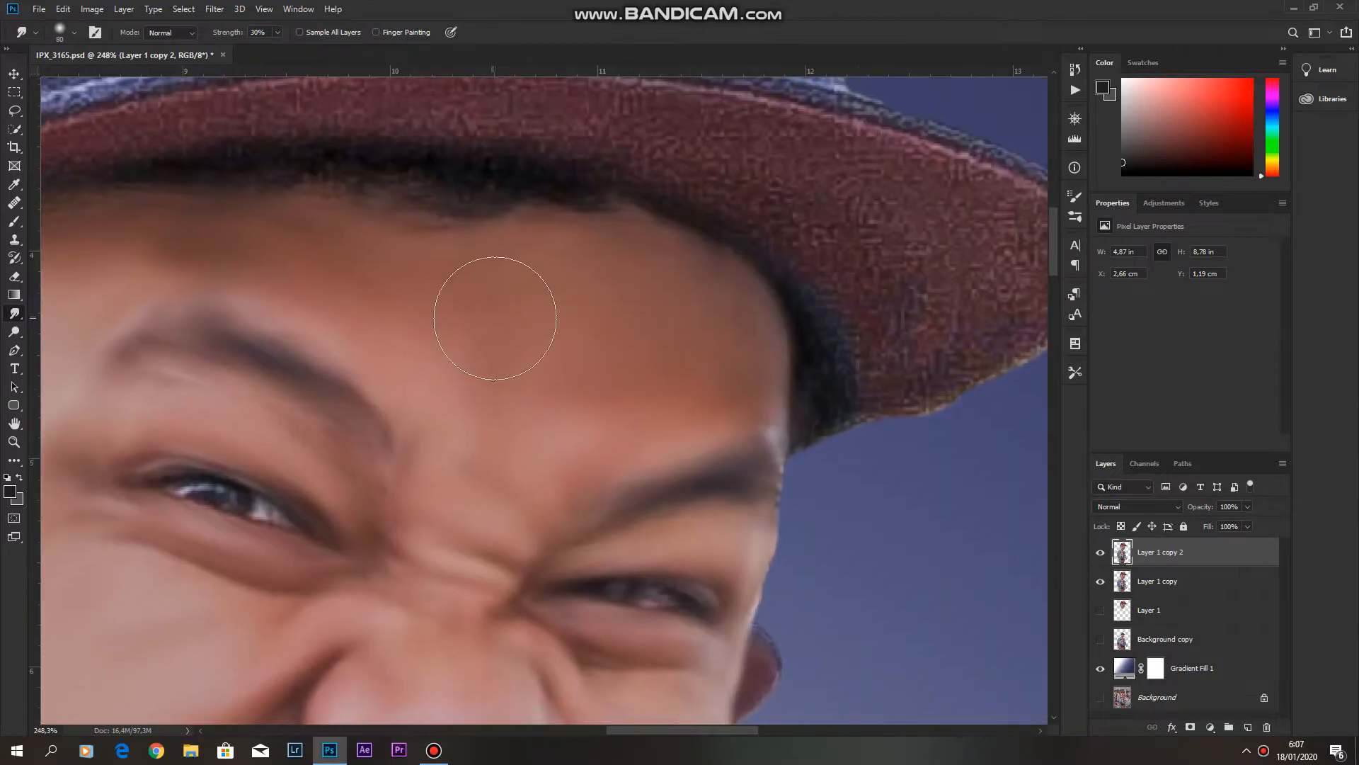
{"action": "left_click_drag", "start_coordinate": [552, 450], "coordinate": [468, 142]}
{"action": "left_click_drag", "start_coordinate": [398, 496], "coordinate": [401, 422]}
{"action": "left_click_drag", "start_coordinate": [538, 177], "coordinate": [538, 602]}
{"action": "mouse_move", "coordinate": [284, 177]}
{"action": "left_mouse_down"}
{"action": "mouse_move", "coordinate": [611, 467]}
{"action": "mouse_move", "coordinate": [532, 419]}
{"action": "mouse_move", "coordinate": [485, 357]}
{"action": "mouse_move", "coordinate": [501, 289]}
{"action": "mouse_move", "coordinate": [569, 310]}
{"action": "mouse_move", "coordinate": [449, 538]}
{"action": "left_mouse_up"}
Raise the Smudge strength to 70%, reduce the brush size and smooth the fabric of the cap.
{"action": "key", "text": "7"}
{"action": "key", "text": "bracketleft"}
{"action": "key", "text": "bracketleft"}
{"action": "key", "text": "bracketleft"}
{"action": "key", "text": "bracketleft"}
{"action": "left_click_drag", "start_coordinate": [622, 354], "coordinate": [602, 459]}
{"action": "left_click_drag", "start_coordinate": [613, 222], "coordinate": [795, 222]}
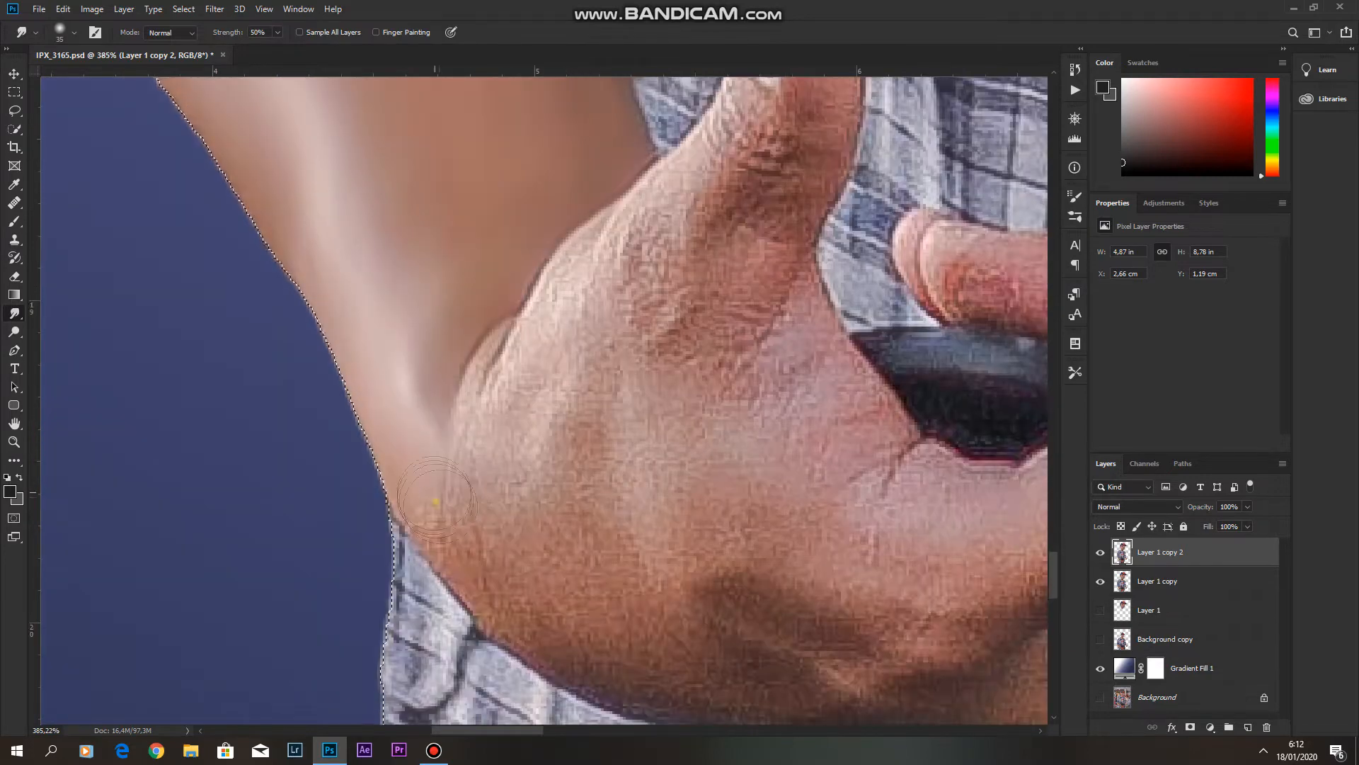
Smudge the wrist and lower edge of the open hand at 50% strength, reducing the brush to 25 px.
{"action": "left_click_drag", "start_coordinate": [435, 501], "coordinate": [462, 566]}
{"action": "left_click_drag", "start_coordinate": [525, 609], "coordinate": [459, 520]}
{"action": "key", "text": "bracketleft"}
{"action": "key", "text": "bracketleft"}
{"action": "mouse_move", "coordinate": [472, 530]}
{"action": "left_mouse_down"}
{"action": "mouse_move", "coordinate": [503, 534]}
{"action": "mouse_move", "coordinate": [550, 581]}
{"action": "left_mouse_up"}
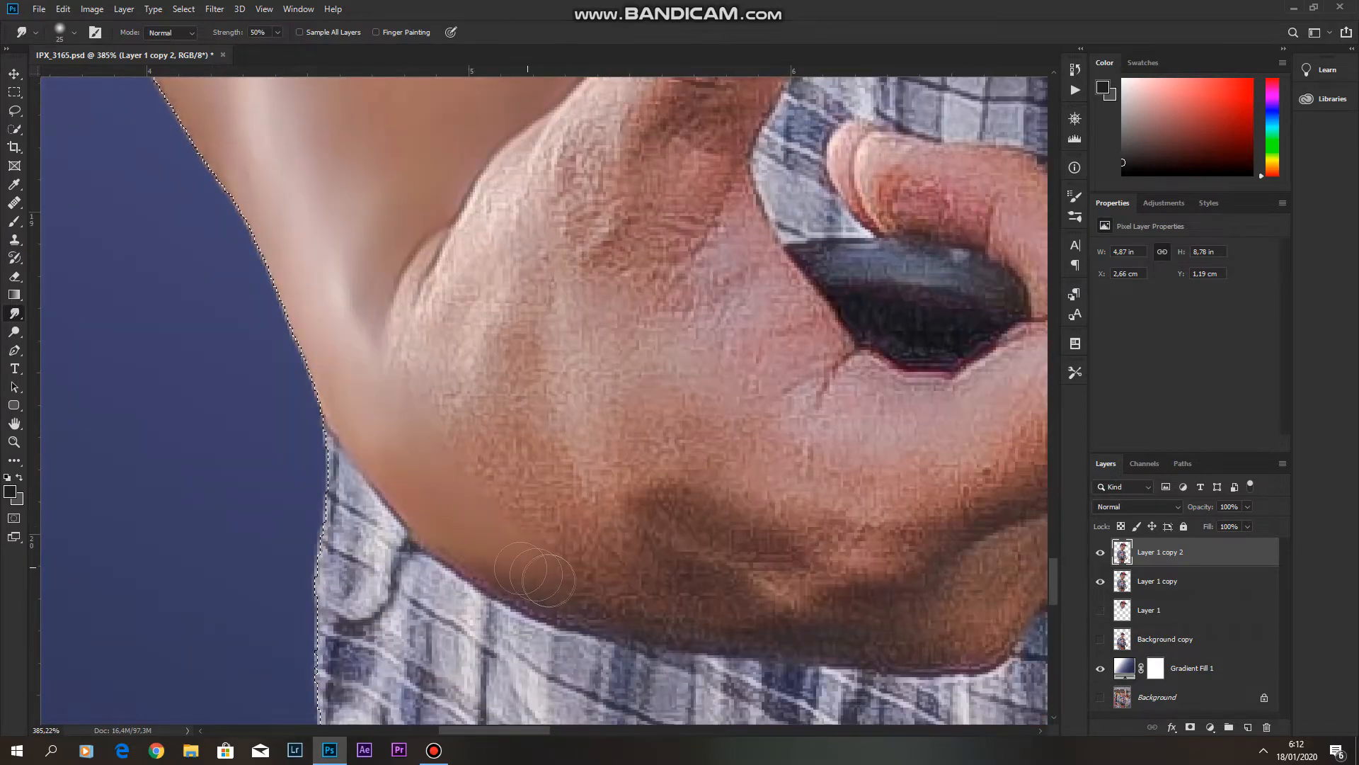
Enlarge the Smudge brush and smooth the wrinkled skin across the same hand.
{"action": "key", "text": "bracketright"}
{"action": "key", "text": "bracketright"}
{"action": "key", "text": "bracketright"}
{"action": "key", "text": "bracketright"}
{"action": "key", "text": "bracketright"}
{"action": "key", "text": "bracketright"}
{"action": "mouse_move", "coordinate": [520, 499]}
{"action": "left_mouse_down"}
{"action": "mouse_move", "coordinate": [449, 434]}
{"action": "mouse_move", "coordinate": [475, 304]}
{"action": "mouse_move", "coordinate": [550, 308]}
{"action": "mouse_move", "coordinate": [643, 342]}
{"action": "left_mouse_up"}
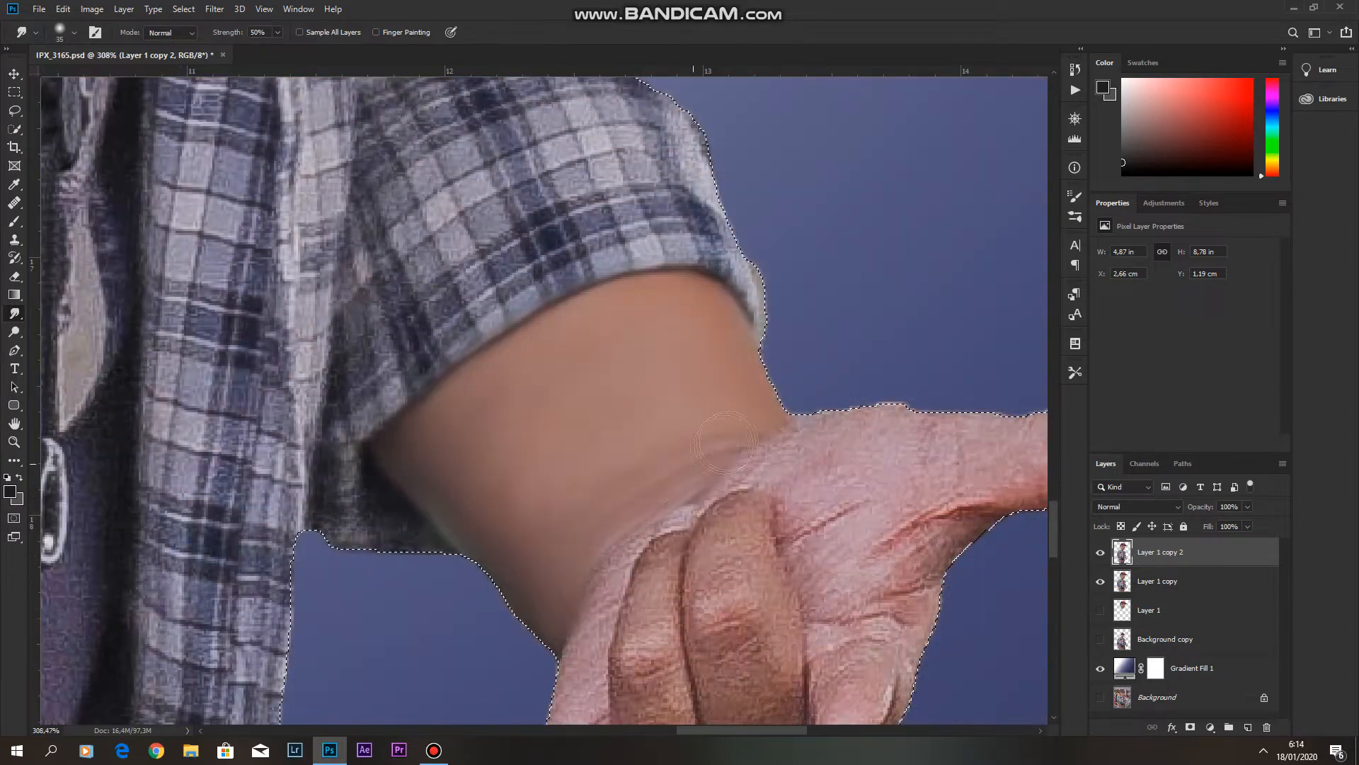
Smooth the palm and outstretched finger of the other hand with the Smudge brush, starting at 40 px.
{"action": "left_click_drag", "start_coordinate": [821, 434], "coordinate": [569, 343]}
{"action": "key", "text": "bracketright"}
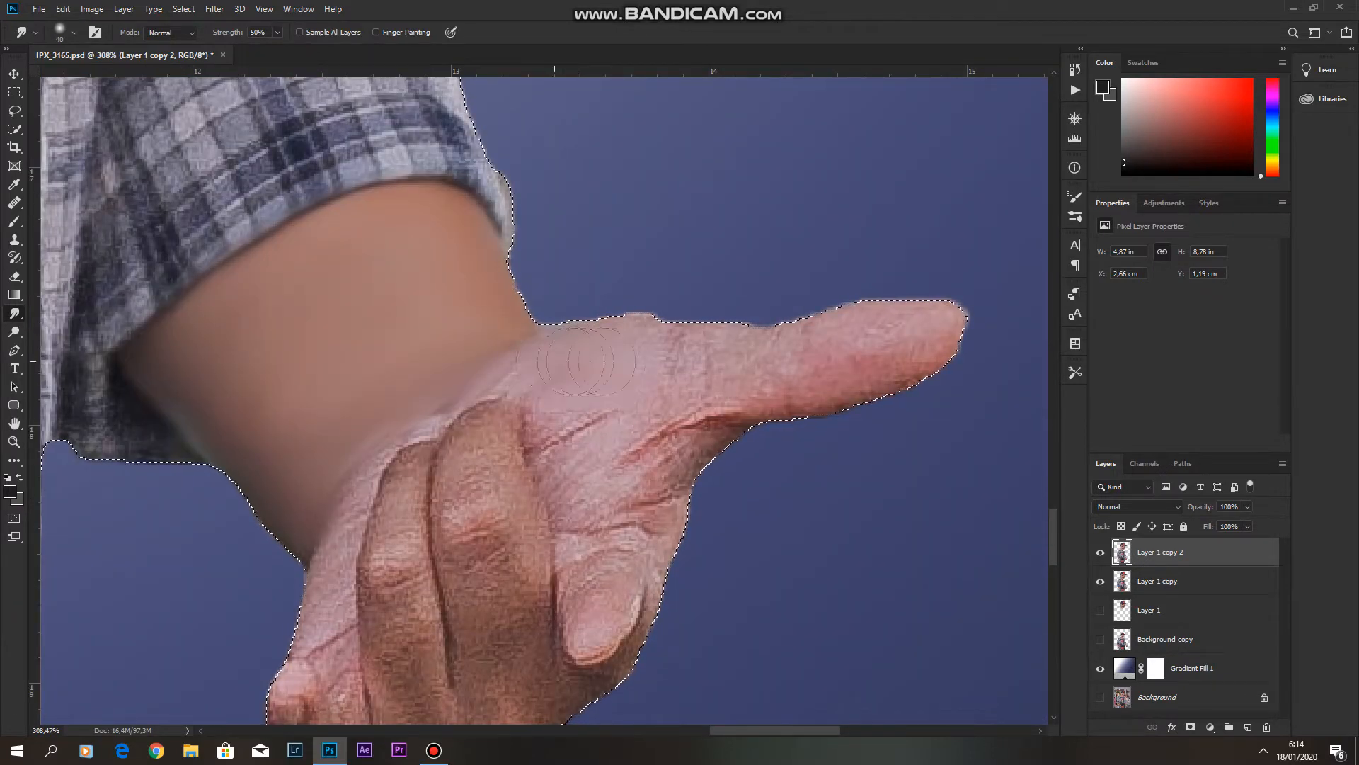
{"action": "mouse_move", "coordinate": [674, 353]}
{"action": "left_mouse_down"}
{"action": "mouse_move", "coordinate": [827, 345]}
{"action": "mouse_move", "coordinate": [707, 394]}
{"action": "mouse_move", "coordinate": [565, 425]}
{"action": "mouse_move", "coordinate": [616, 495]}
{"action": "left_mouse_up"}
{"action": "mouse_move", "coordinate": [618, 586]}
{"action": "left_mouse_down"}
{"action": "mouse_move", "coordinate": [627, 446]}
{"action": "mouse_move", "coordinate": [655, 507]}
{"action": "left_mouse_up"}
{"action": "key", "text": "bracketleft"}
{"action": "left_click_drag", "start_coordinate": [590, 440], "coordinate": [728, 337]}
Smooth the folded fingers and the creases between them with a small Smudge brush of about 10 px.
{"action": "mouse_move", "coordinate": [648, 312]}
{"action": "left_mouse_down"}
{"action": "mouse_move", "coordinate": [637, 223]}
{"action": "mouse_move", "coordinate": [611, 308]}
{"action": "mouse_move", "coordinate": [664, 335]}
{"action": "left_mouse_up"}
{"action": "mouse_move", "coordinate": [617, 514]}
{"action": "left_mouse_down"}
{"action": "mouse_move", "coordinate": [553, 404]}
{"action": "mouse_move", "coordinate": [589, 525]}
{"action": "left_mouse_up"}
{"action": "mouse_move", "coordinate": [509, 494]}
{"action": "left_mouse_down"}
{"action": "mouse_move", "coordinate": [457, 503]}
{"action": "mouse_move", "coordinate": [499, 545]}
{"action": "left_mouse_up"}
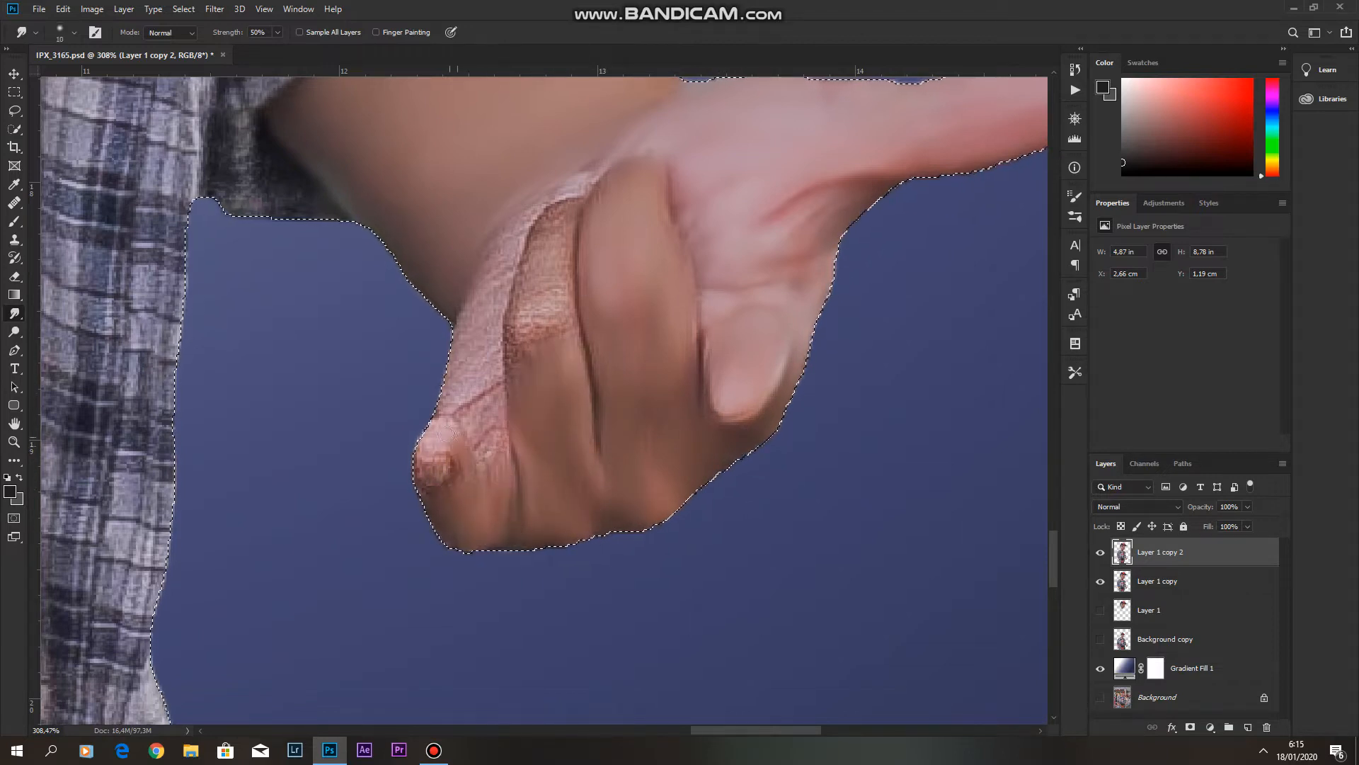
{"action": "key", "text": "bracketright"}
{"action": "mouse_move", "coordinate": [460, 425]}
{"action": "left_mouse_down"}
{"action": "mouse_move", "coordinate": [510, 228]}
{"action": "mouse_move", "coordinate": [490, 298]}
{"action": "mouse_move", "coordinate": [524, 354]}
{"action": "mouse_move", "coordinate": [563, 201]}
{"action": "left_mouse_up"}
{"action": "left_click_drag", "start_coordinate": [661, 262], "coordinate": [541, 487]}
Enlarge the Smudge brush to 50 px and even out the forearm and the outstretched finger.
{"action": "key", "text": "bracketright"}
{"action": "key", "text": "bracketright"}
{"action": "key", "text": "bracketright"}
{"action": "key", "text": "3"}
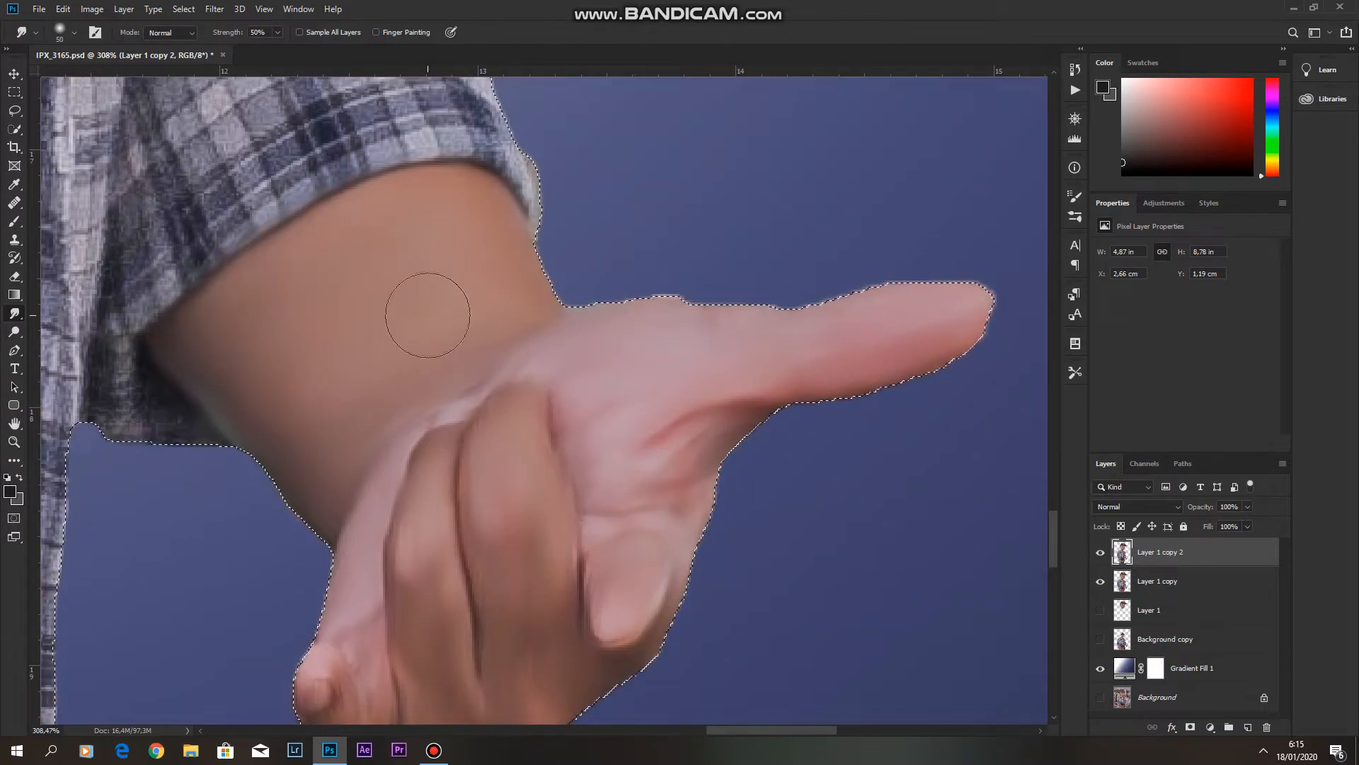
{"action": "left_click_drag", "start_coordinate": [427, 316], "coordinate": [415, 279]}
{"action": "left_click_drag", "start_coordinate": [885, 324], "coordinate": [958, 309]}
{"action": "left_click_drag", "start_coordinate": [531, 567], "coordinate": [636, 373]}
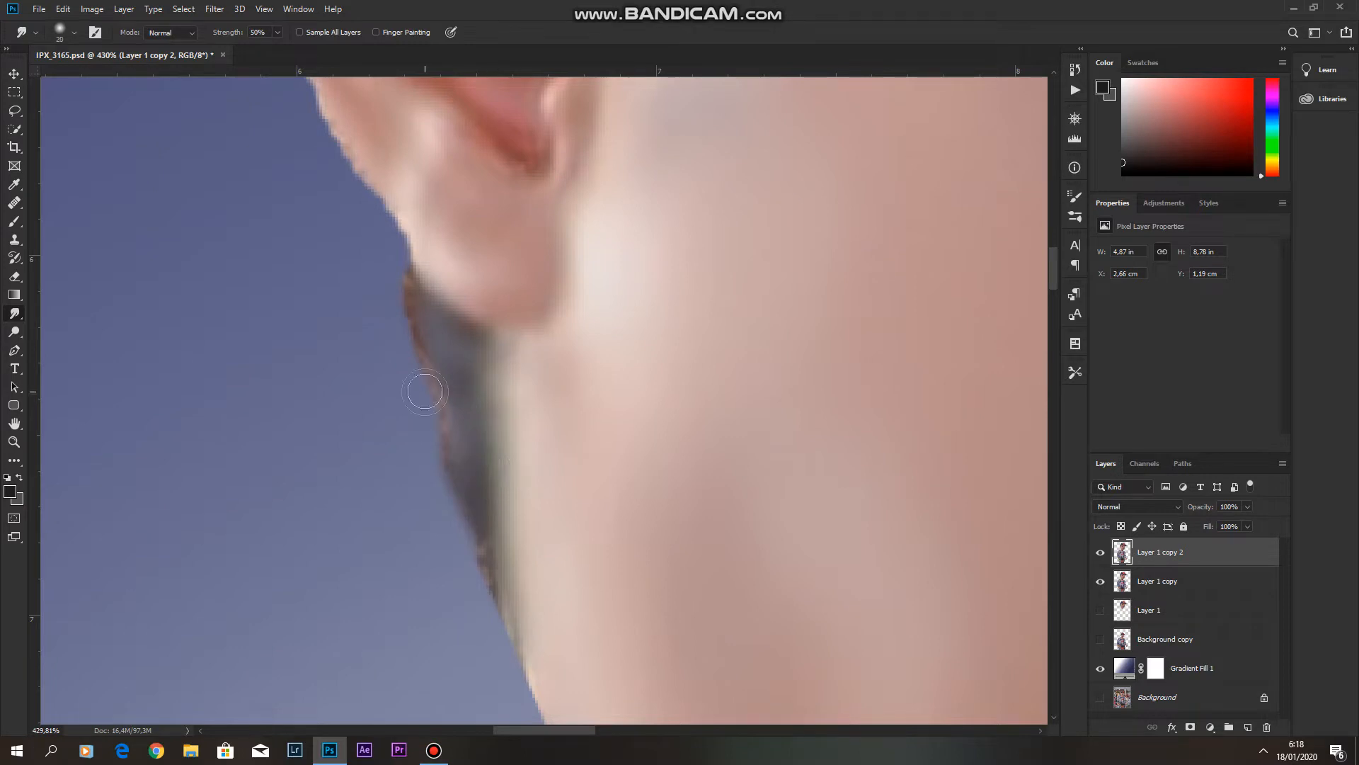
Erase the ragged dark edge of the nape below the ear, including on Layer 1 copy.
{"action": "scroll", "coordinate": [425, 391], "scroll_direction": "down", "scroll_amount": 2}
{"action": "key", "text": "e"}
{"action": "key", "text": "alt+bracketleft"}
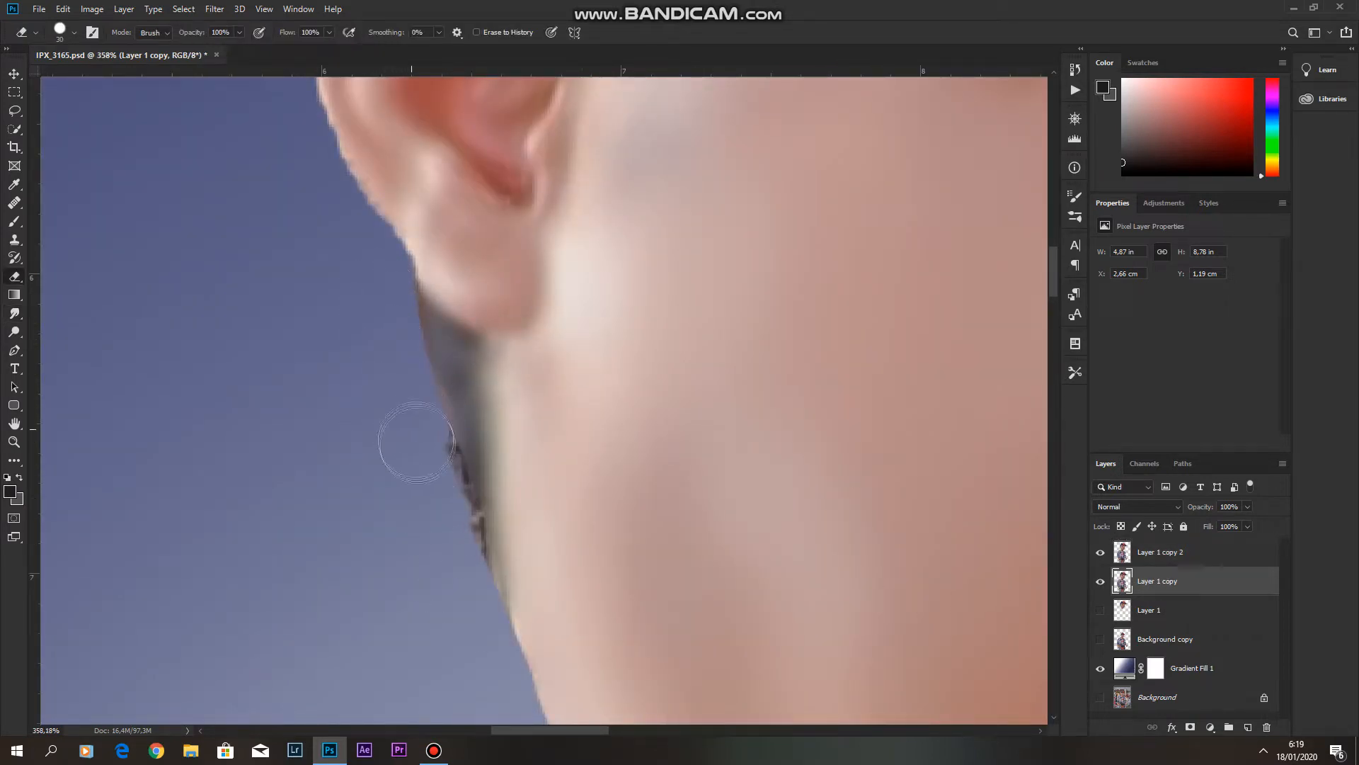
Hide Layer 1 copy and make Layer 1 copy 2 the active layer.
{"action": "left_click", "coordinate": [1161, 552]}
{"action": "scroll", "coordinate": [583, 416], "scroll_direction": "down", "scroll_amount": 10}
{"action": "scroll", "coordinate": [577, 414], "scroll_direction": "up", "scroll_amount": 9}
{"action": "left_click", "coordinate": [1196, 577]}
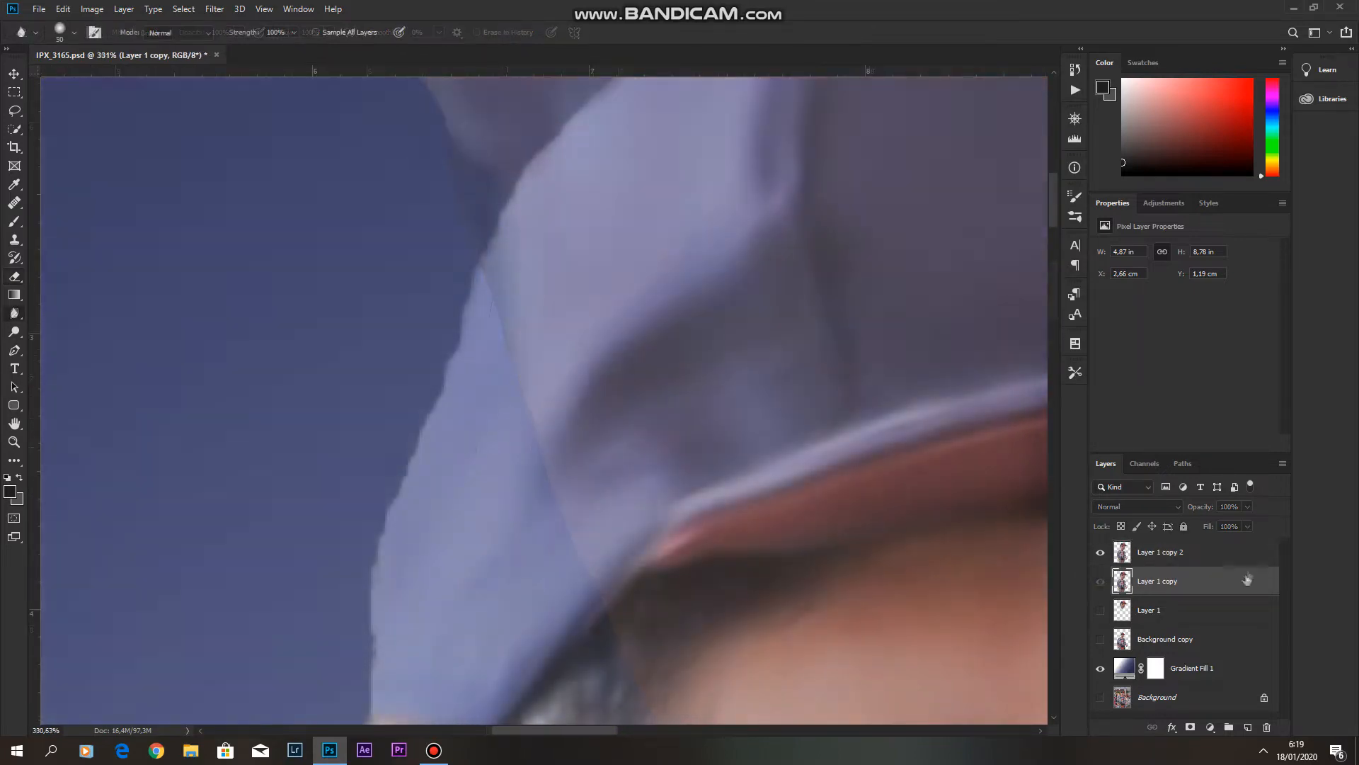
{"action": "left_click", "coordinate": [1207, 558]}
Trace a smooth Pen path from above the ear along the back edge of the cap to its crown.
{"action": "key", "text": "p"}
{"action": "scroll", "coordinate": [441, 470], "scroll_direction": "down", "scroll_amount": 5}
{"action": "scroll", "coordinate": [364, 622], "scroll_direction": "up", "scroll_amount": 6}
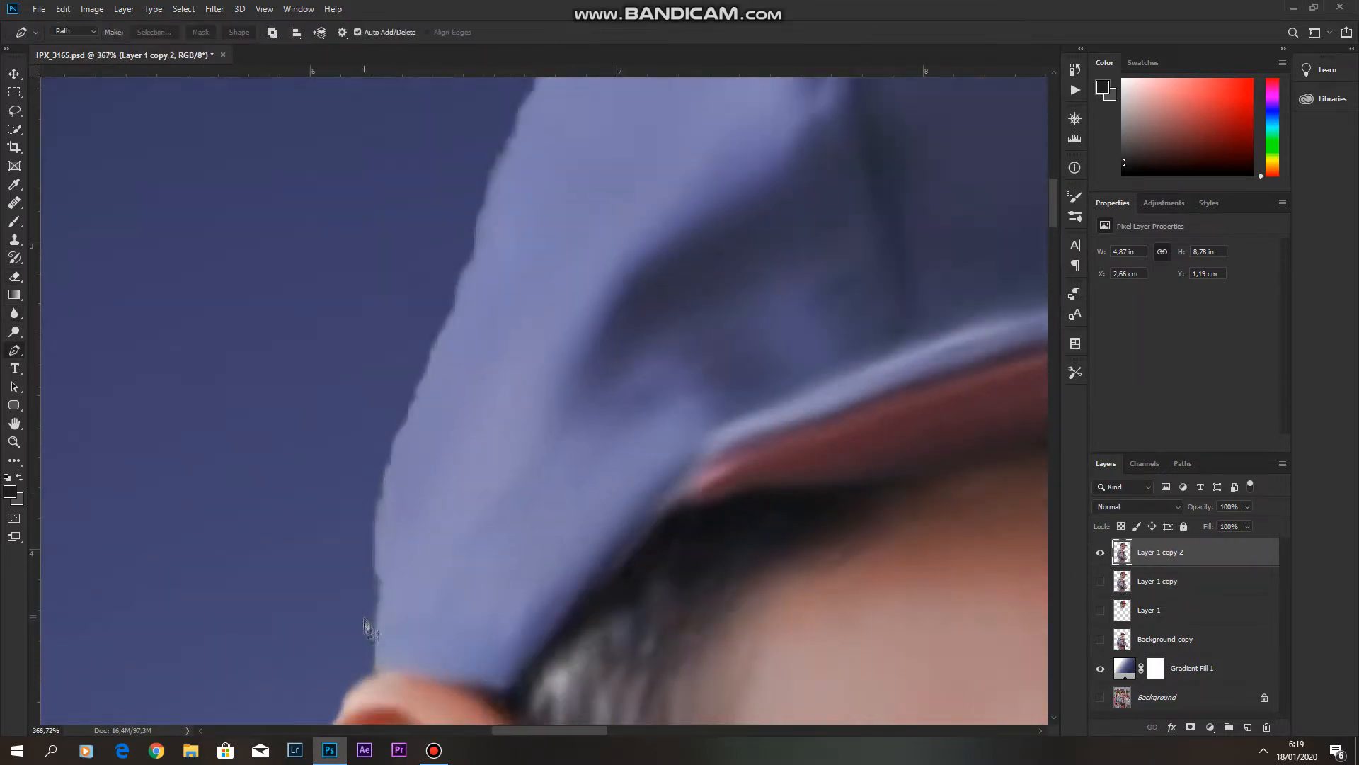
{"action": "left_click", "coordinate": [381, 682]}
{"action": "scroll", "coordinate": [458, 298], "scroll_direction": "up", "scroll_amount": 3}
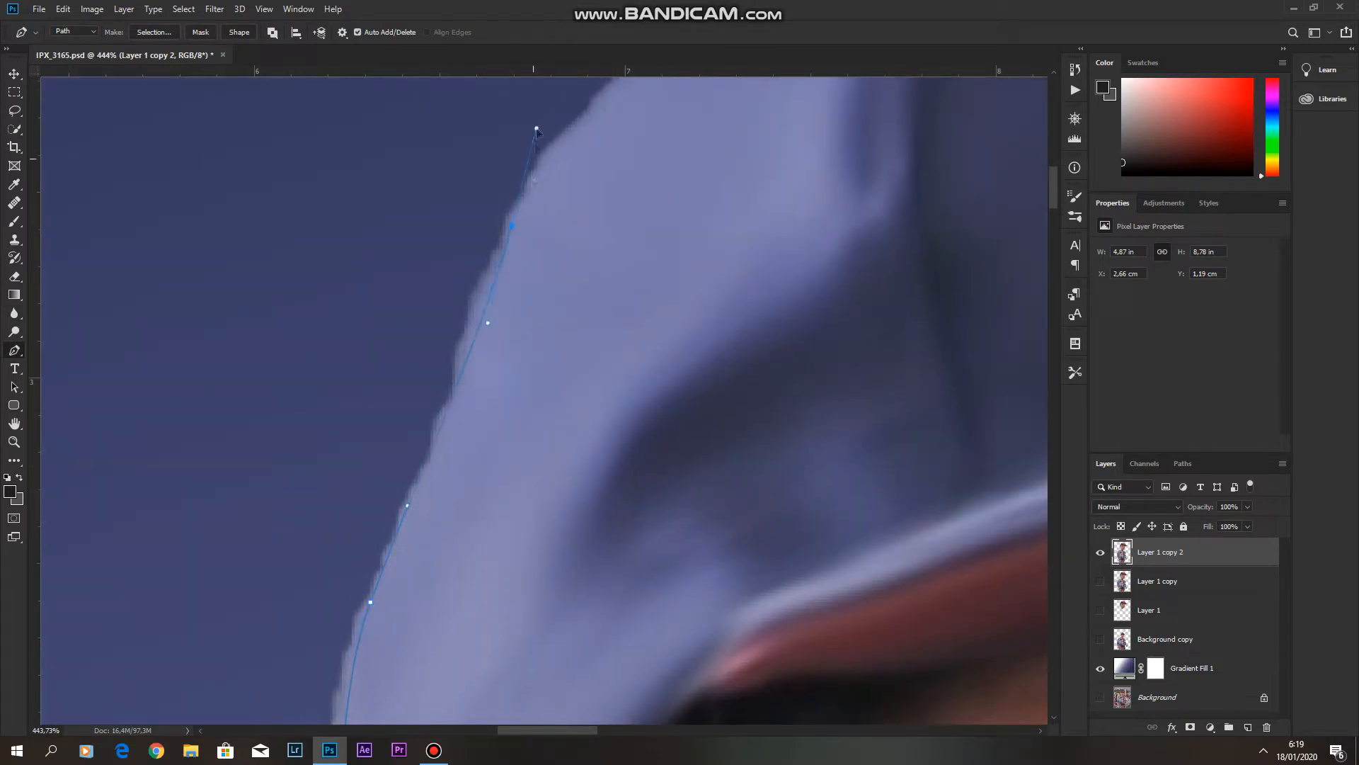
{"action": "left_click_drag", "start_coordinate": [505, 247], "coordinate": [421, 448]}
{"action": "left_click_drag", "start_coordinate": [544, 257], "coordinate": [631, 191]}
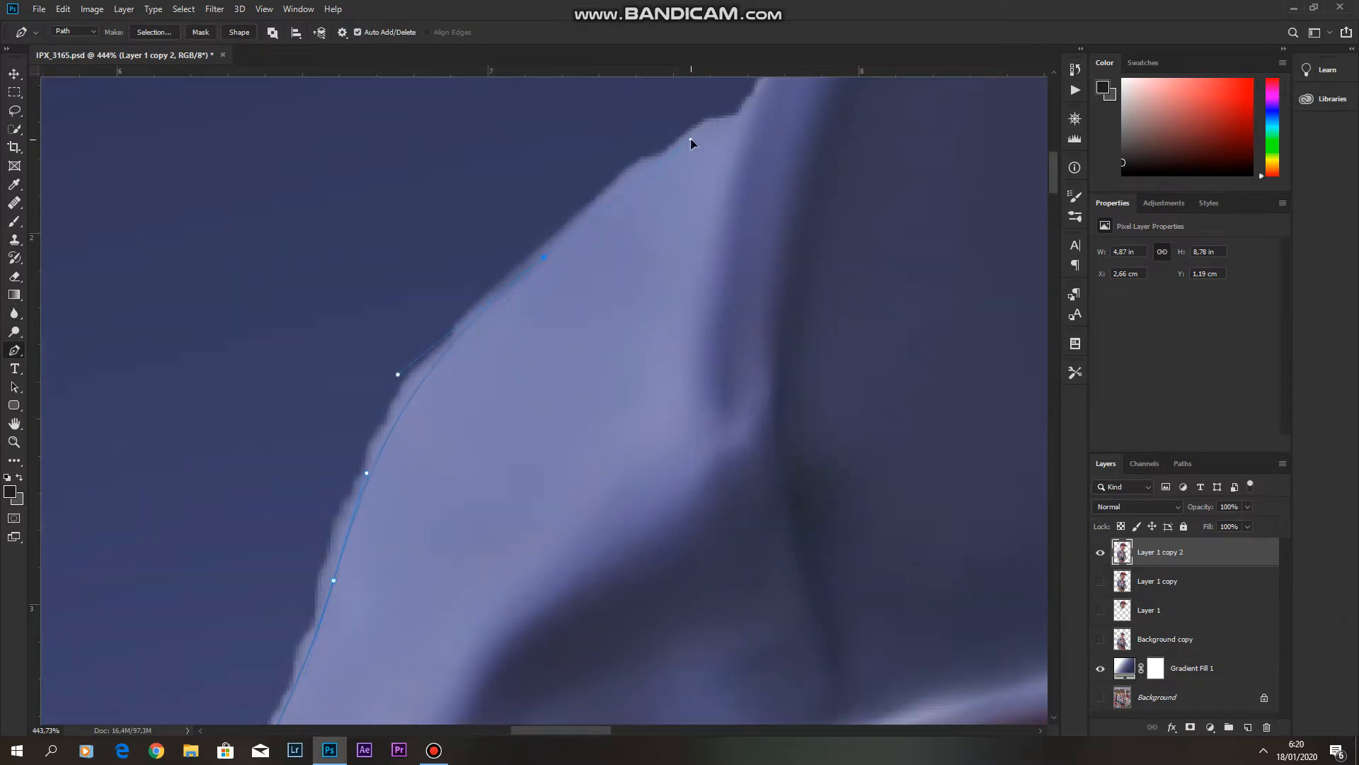
{"action": "left_click_drag", "start_coordinate": [691, 140], "coordinate": [405, 497]}
{"action": "left_click", "coordinate": [452, 475]}
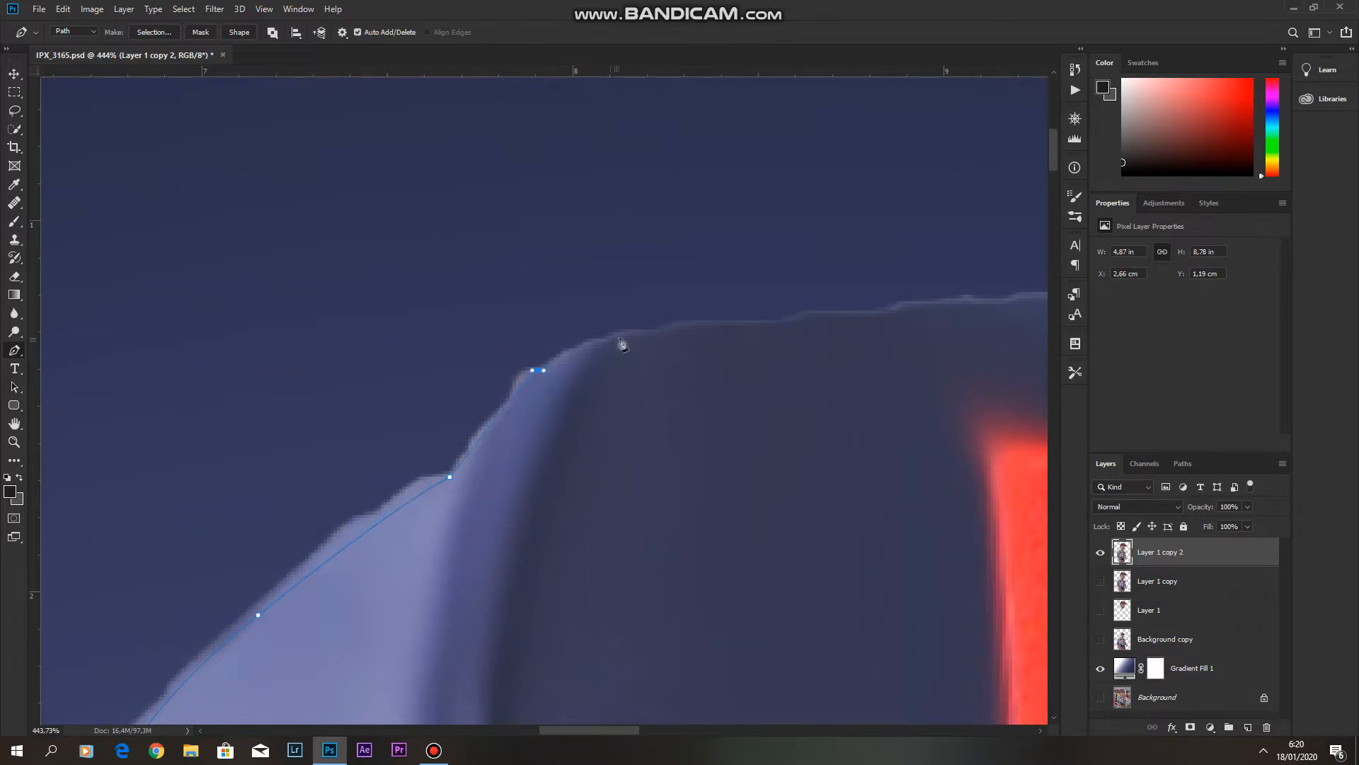
Close the path outside the cap, convert it to a selection, delete the ragged fringe and deselect.
{"action": "scroll", "coordinate": [694, 294], "scroll_direction": "down", "scroll_amount": 5}
{"action": "left_click_drag", "start_coordinate": [295, 632], "coordinate": [320, 241]}
{"action": "left_click", "coordinate": [377, 295]}
{"action": "left_click", "coordinate": [417, 360]}
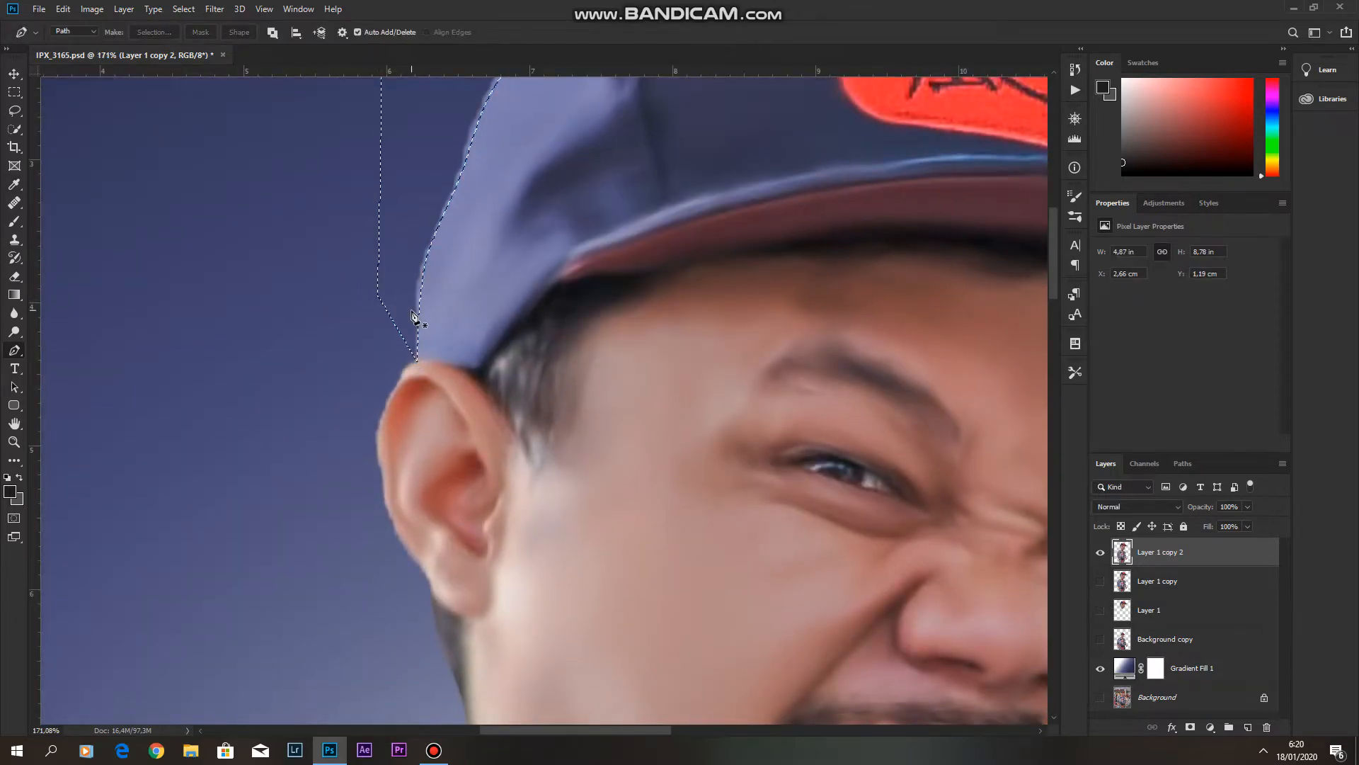
{"action": "key", "text": "Delete"}
{"action": "key", "text": "m"}
{"action": "scroll", "coordinate": [510, 418], "scroll_direction": "down", "scroll_amount": 4}
{"action": "scroll", "coordinate": [876, 296], "scroll_direction": "up", "scroll_amount": 7}
{"action": "left_click_drag", "start_coordinate": [943, 373], "coordinate": [810, 470]}
Trace a Pen path from the brim joint up the cap's front edge and across the top of the crown.
{"action": "key", "text": "p"}
{"action": "scroll", "coordinate": [810, 470], "scroll_direction": "up", "scroll_amount": 1}
{"action": "scroll", "coordinate": [811, 476], "scroll_direction": "down", "scroll_amount": 2}
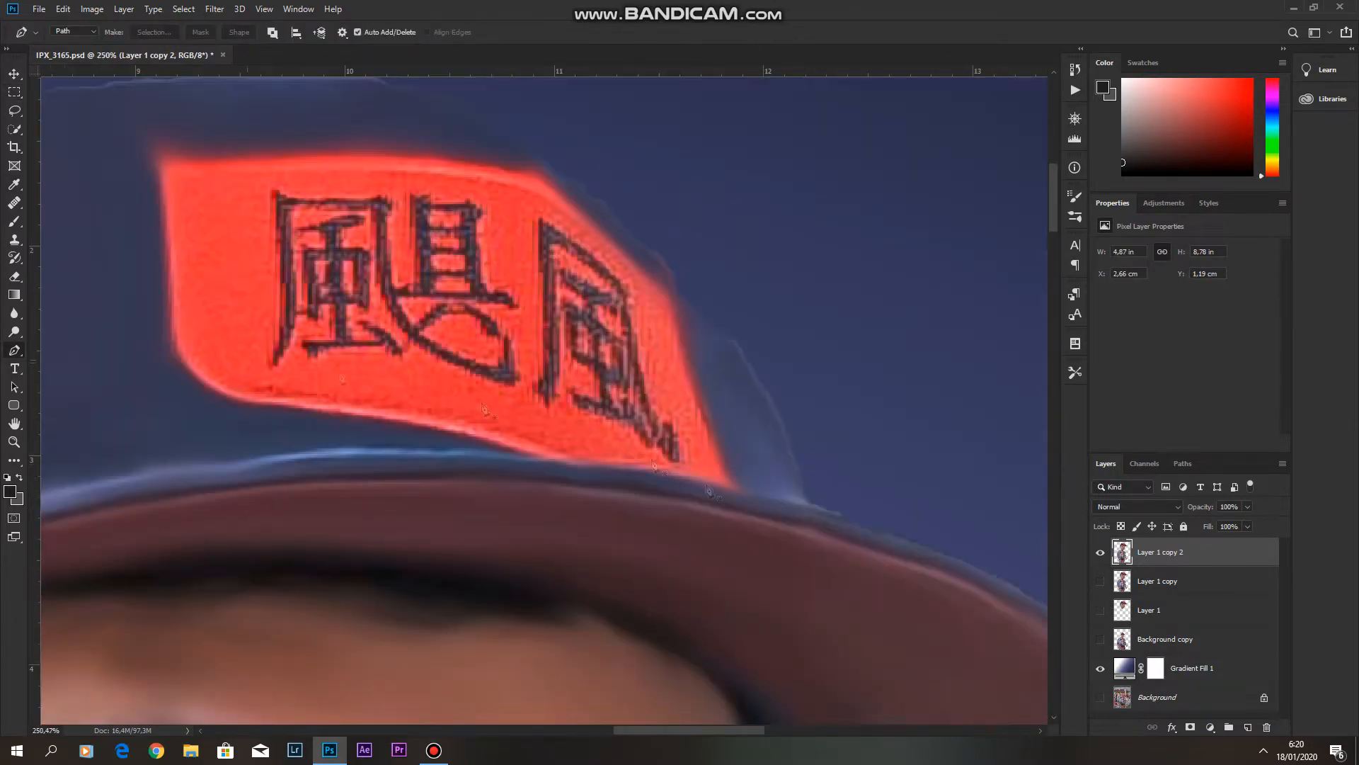
{"action": "scroll", "coordinate": [821, 510], "scroll_direction": "up", "scroll_amount": 1}
{"action": "left_click", "coordinate": [796, 515]}
{"action": "left_click_drag", "start_coordinate": [651, 259], "coordinate": [826, 451]}
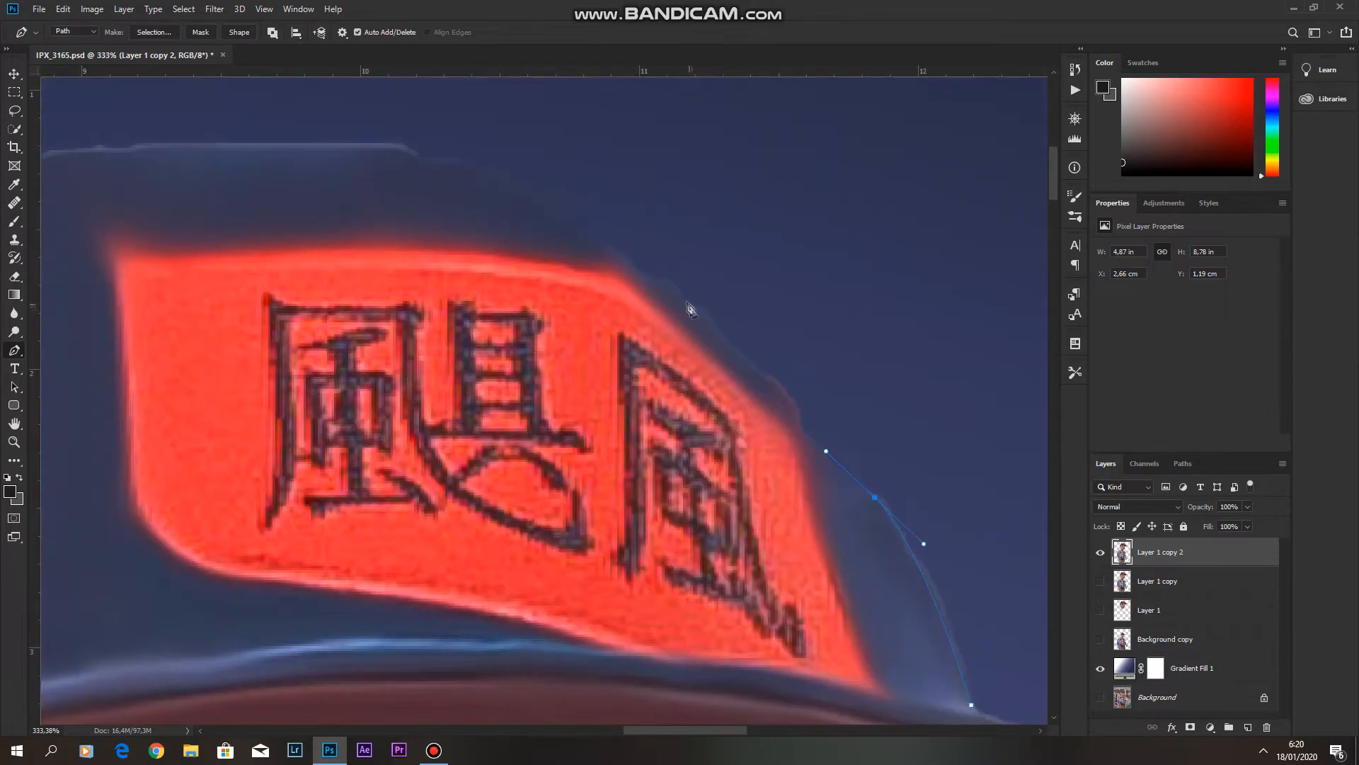
{"action": "left_click_drag", "start_coordinate": [103, 199], "coordinate": [687, 320]}
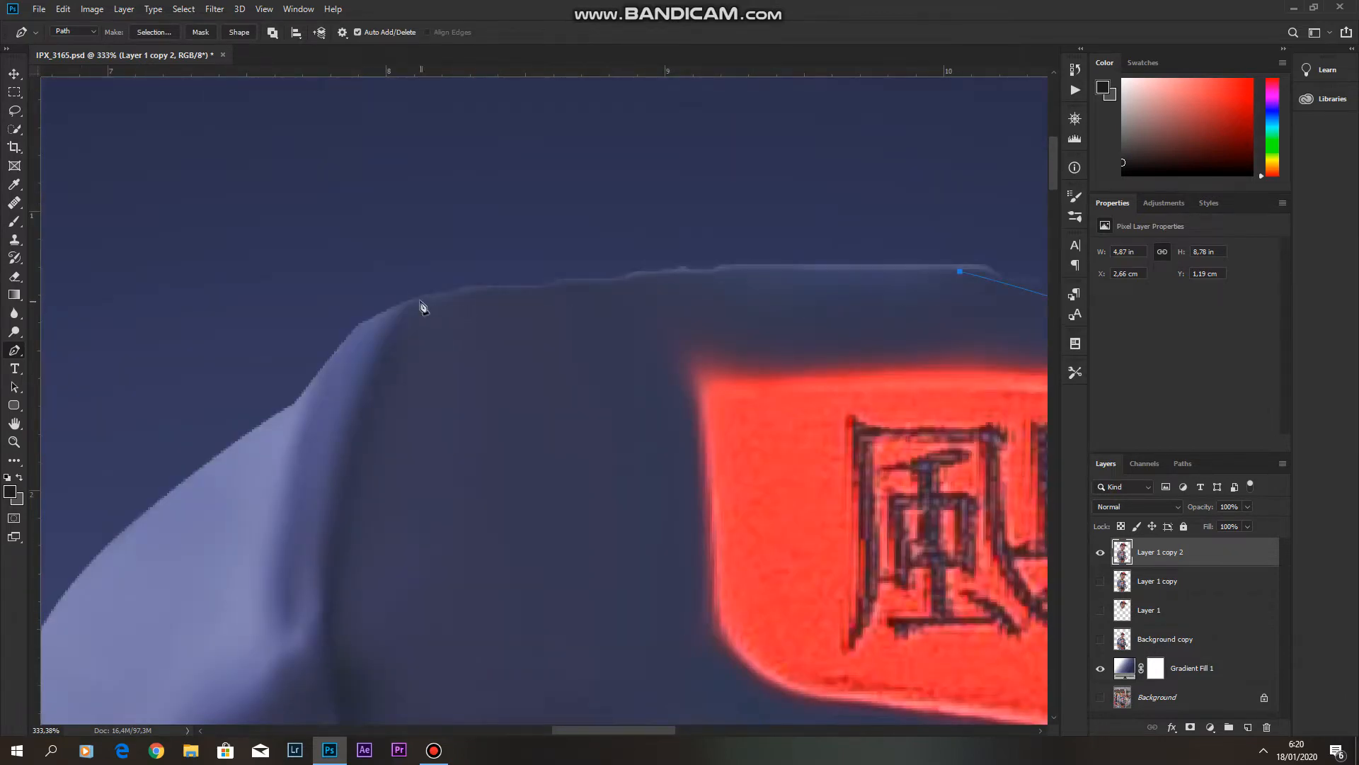
{"action": "left_click", "coordinate": [341, 227]}
Continue the path through the background around the cap and close it along the brim's upper edge.
{"action": "scroll", "coordinate": [657, 266], "scroll_direction": "down", "scroll_amount": 3}
{"action": "left_click", "coordinate": [849, 167]}
{"action": "left_click_drag", "start_coordinate": [850, 184], "coordinate": [319, 184]}
{"action": "left_click", "coordinate": [616, 325]}
{"action": "left_click", "coordinate": [655, 483]}
{"action": "scroll", "coordinate": [708, 564], "scroll_direction": "up", "scroll_amount": 3}
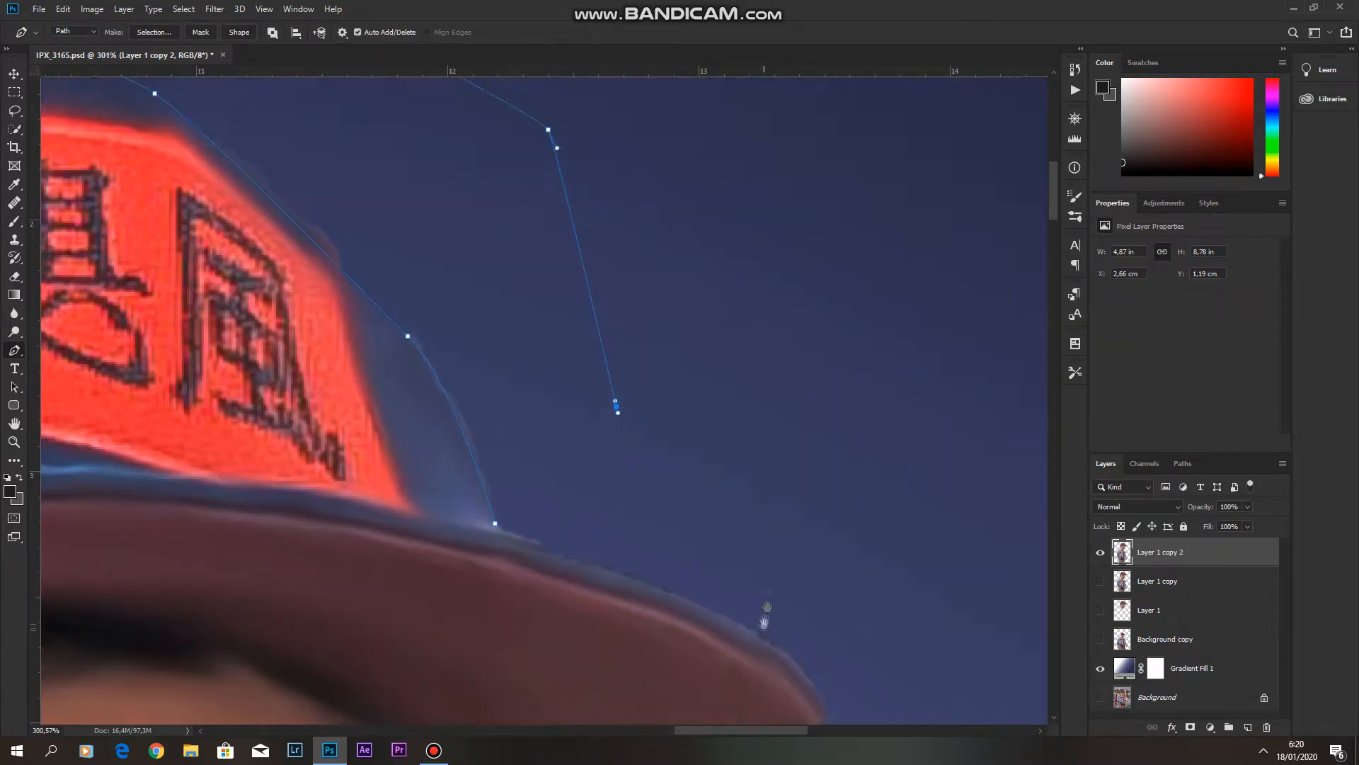
{"action": "left_click_drag", "start_coordinate": [579, 558], "coordinate": [574, 473]}
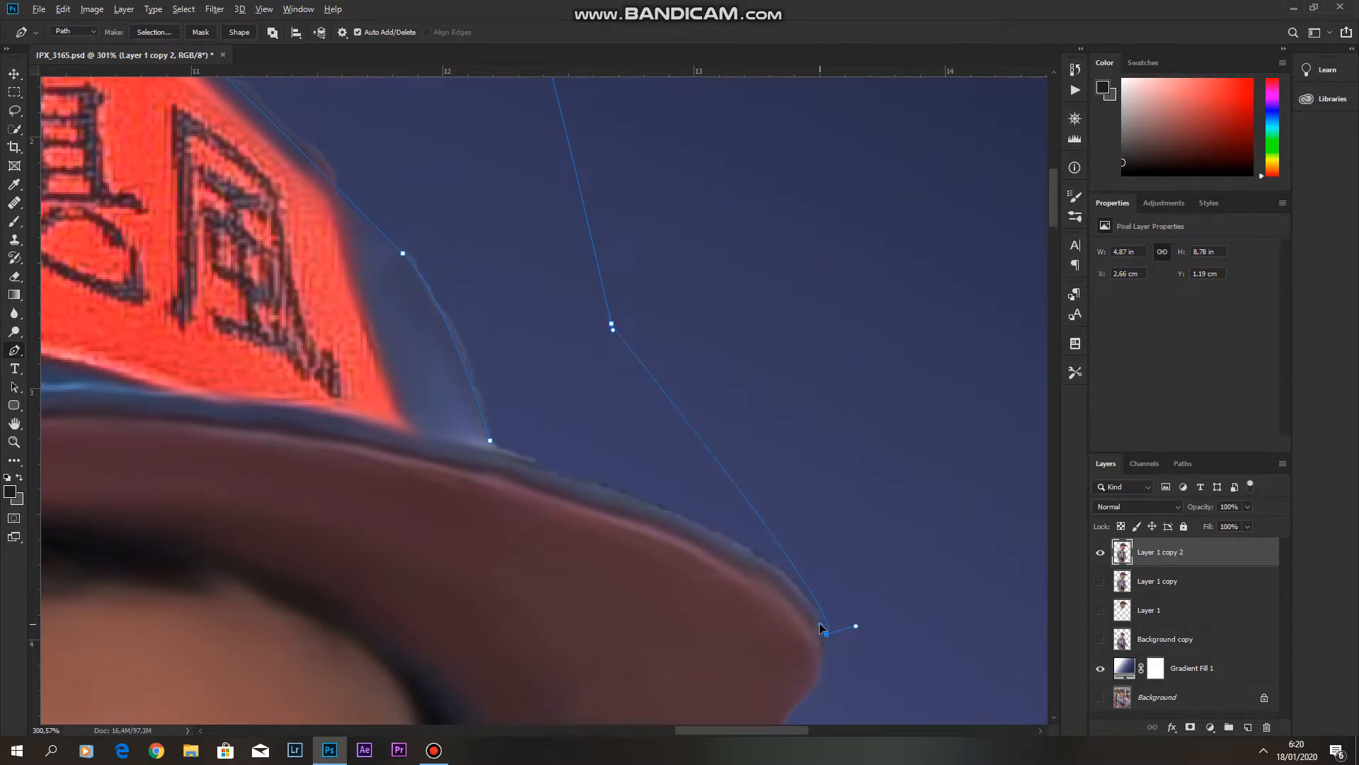
{"action": "left_click_drag", "start_coordinate": [826, 634], "coordinate": [820, 623]}
{"action": "scroll", "coordinate": [655, 419], "scroll_direction": "up", "scroll_amount": 2}
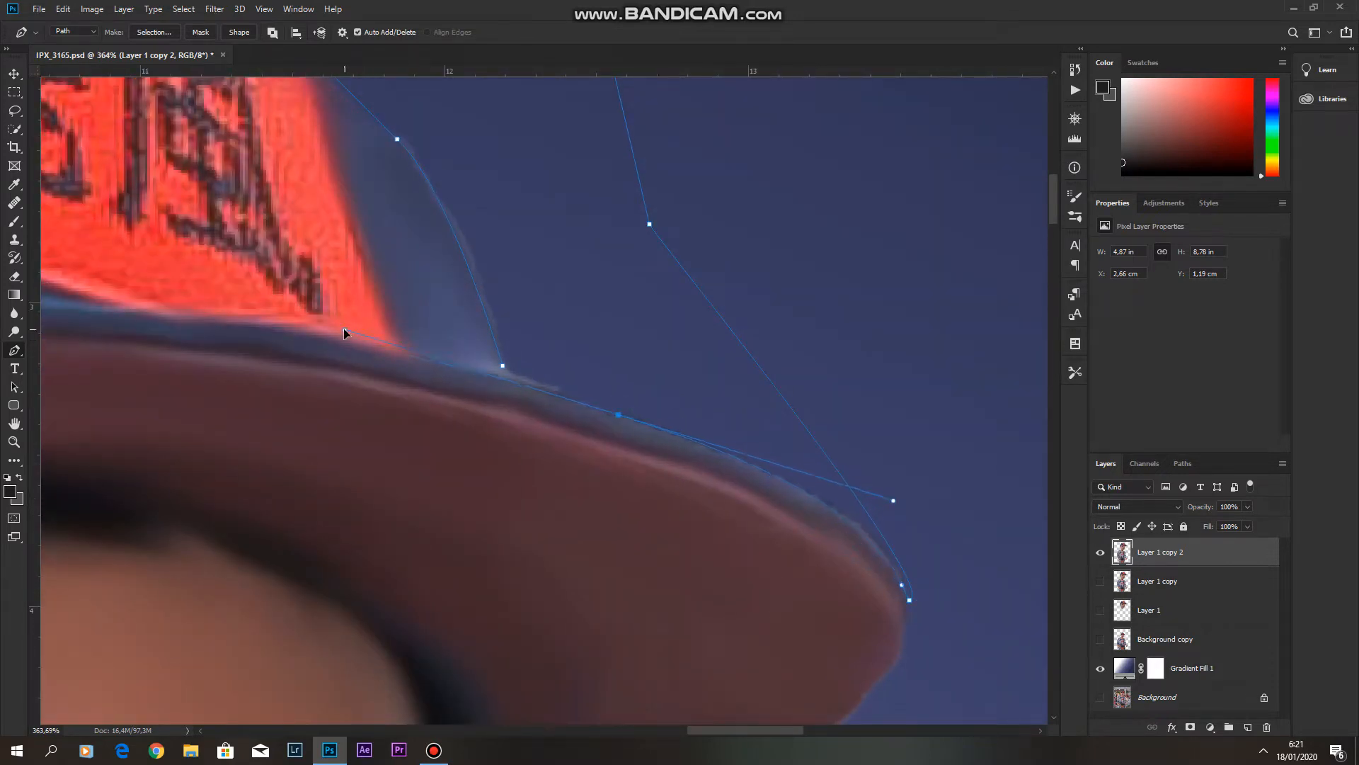
Convert the path to a selection, delete the fringe along the cap's front and brim, and deselect.
{"action": "left_click", "coordinate": [152, 32]}
{"action": "key", "text": "Return"}
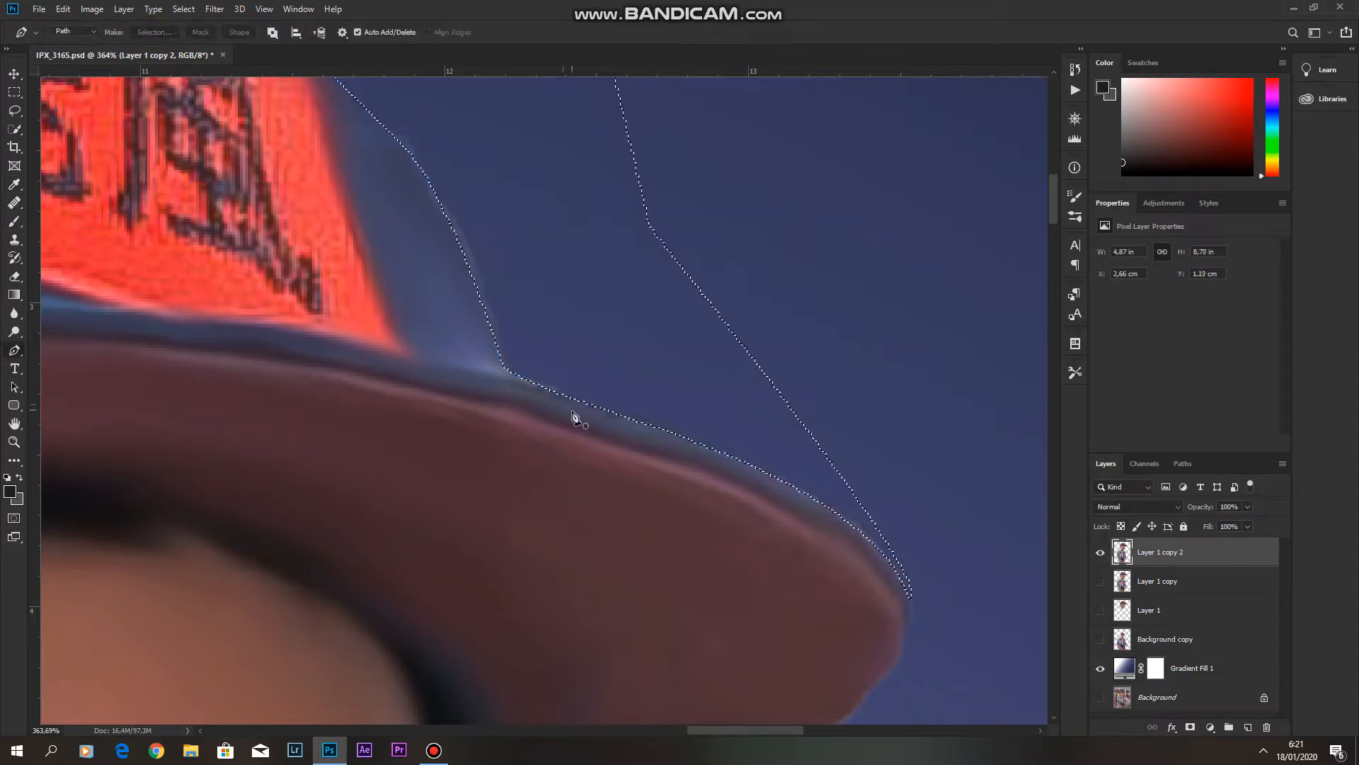
{"action": "key", "text": "Delete"}
{"action": "key", "text": "m"}
{"action": "left_click", "coordinate": [777, 380]}
Outline the brim's rough lower edge with a Pen path, convert it to a selection, delete the fringe and deselect.
{"action": "scroll", "coordinate": [777, 379], "scroll_direction": "down", "scroll_amount": 5}
{"action": "scroll", "coordinate": [773, 520], "scroll_direction": "up", "scroll_amount": 5}
{"action": "key", "text": "p"}
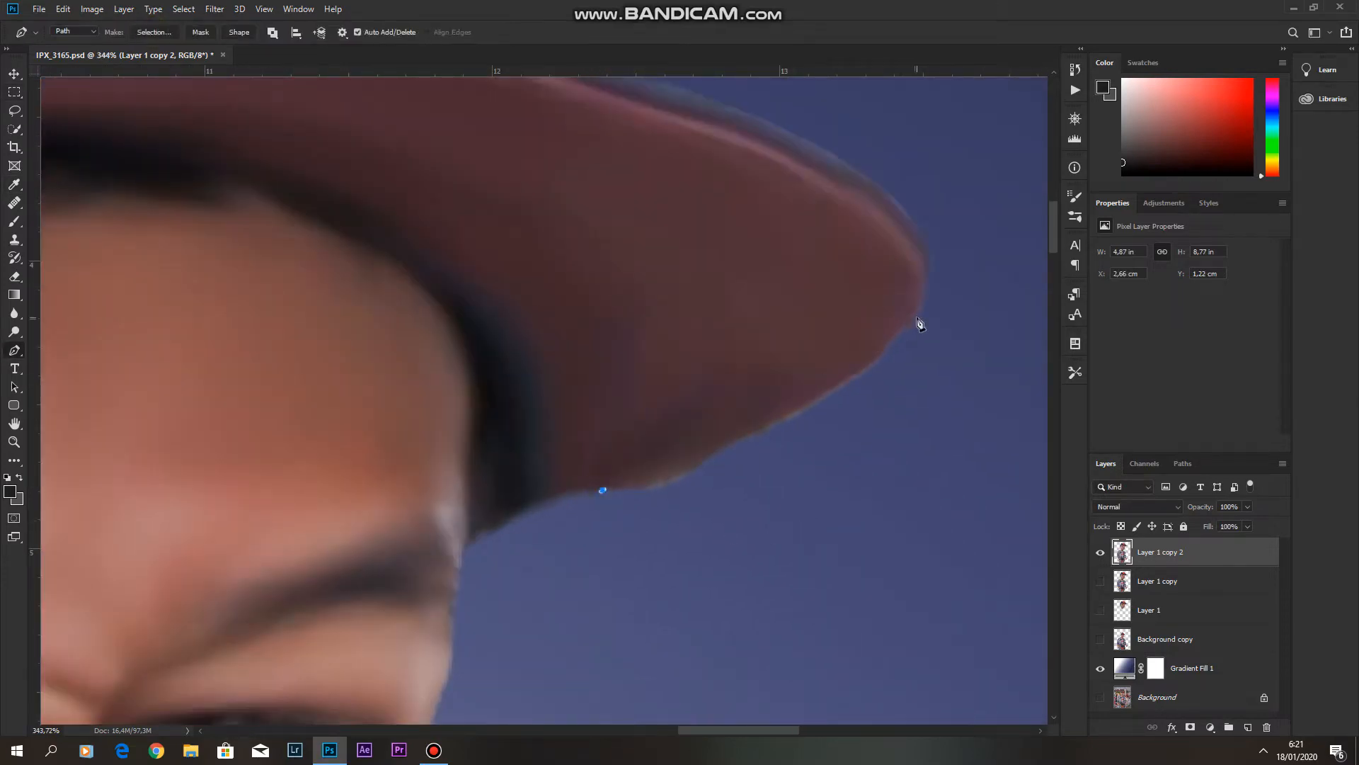
{"action": "left_click", "coordinate": [603, 490]}
{"action": "left_click", "coordinate": [154, 32]}
{"action": "key", "text": "Return"}
{"action": "key", "text": "Delete"}
{"action": "key", "text": "m"}
{"action": "left_click", "coordinate": [826, 285]}
Soften the cut-out's outline around the head and upper body with the Blur tool at 100% strength.
{"action": "scroll", "coordinate": [779, 340], "scroll_direction": "down", "scroll_amount": 8}
{"action": "scroll", "coordinate": [401, 592], "scroll_direction": "up", "scroll_amount": 4}
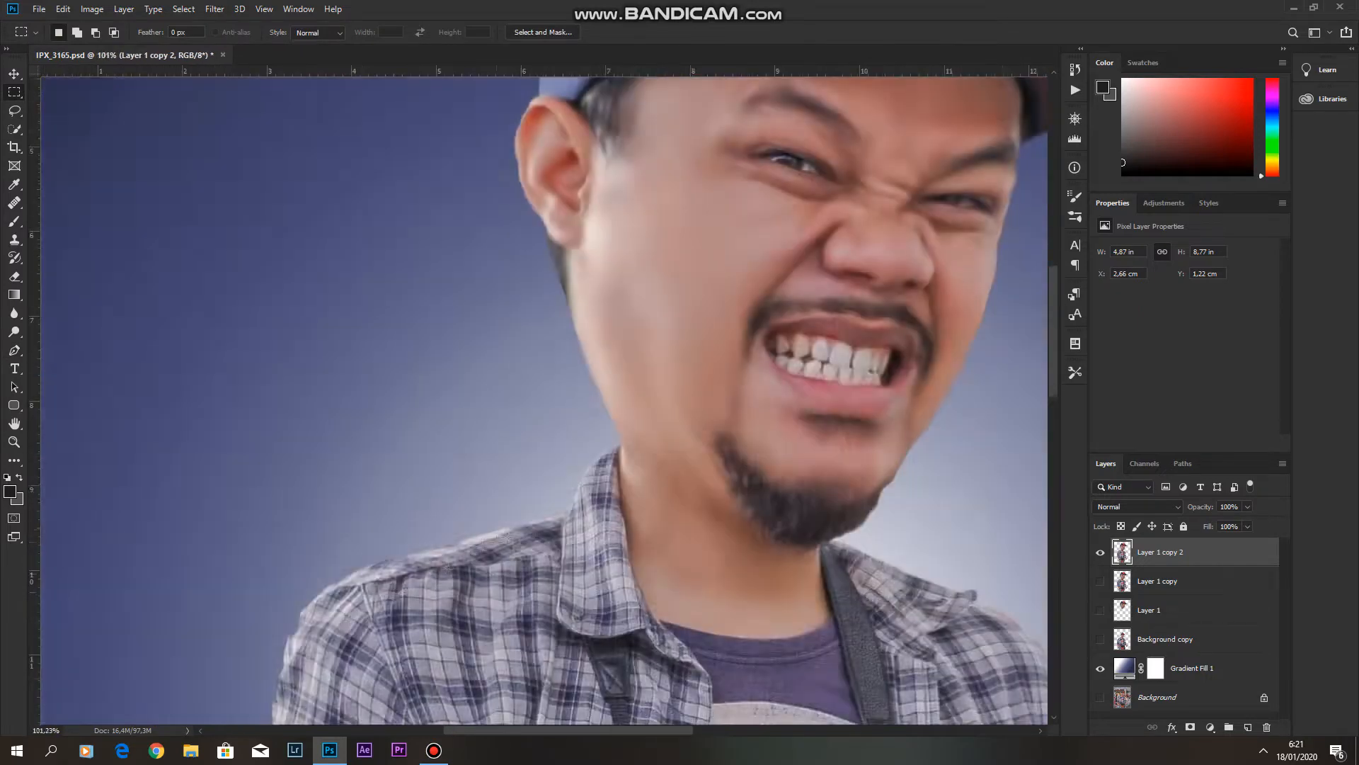
{"action": "scroll", "coordinate": [326, 625], "scroll_direction": "down", "scroll_amount": 4}
{"action": "scroll", "coordinate": [404, 258], "scroll_direction": "up", "scroll_amount": 5}
{"action": "left_click", "coordinate": [15, 313]}
{"action": "scroll", "coordinate": [424, 248], "scroll_direction": "up", "scroll_amount": 3}
{"action": "left_click_drag", "start_coordinate": [391, 456], "coordinate": [454, 214]}
{"action": "left_click_drag", "start_coordinate": [455, 215], "coordinate": [377, 519]}
{"action": "left_click_drag", "start_coordinate": [552, 303], "coordinate": [711, 266]}
{"action": "left_click_drag", "start_coordinate": [623, 236], "coordinate": [359, 288]}
{"action": "mouse_move", "coordinate": [539, 284]}
{"action": "left_mouse_down"}
{"action": "mouse_move", "coordinate": [880, 364]}
{"action": "mouse_move", "coordinate": [460, 155]}
{"action": "left_mouse_up"}
{"action": "mouse_move", "coordinate": [569, 652]}
{"action": "left_mouse_down"}
{"action": "mouse_move", "coordinate": [577, 372]}
{"action": "mouse_move", "coordinate": [563, 284]}
{"action": "left_mouse_up"}
{"action": "left_click_drag", "start_coordinate": [553, 343], "coordinate": [418, 638]}
{"action": "left_click_drag", "start_coordinate": [404, 665], "coordinate": [489, 453]}
{"action": "left_click_drag", "start_coordinate": [470, 516], "coordinate": [416, 587]}
{"action": "left_click_drag", "start_coordinate": [403, 666], "coordinate": [480, 362]}
{"action": "scroll", "coordinate": [551, 372], "scroll_direction": "down", "scroll_amount": 9}
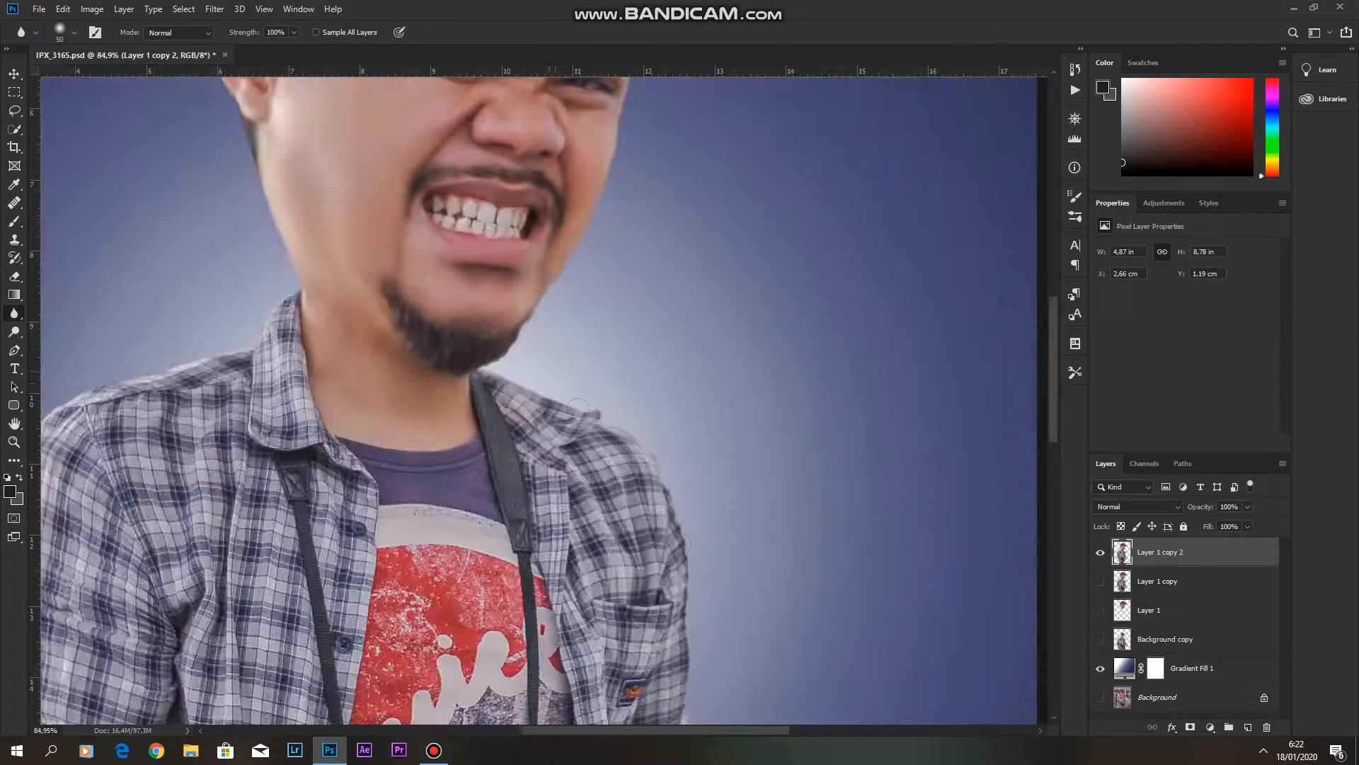
Blur the hard edge of the plaid shirt along the shoulder and sleeve.
{"action": "scroll", "coordinate": [683, 544], "scroll_direction": "up", "scroll_amount": 5}
{"action": "left_click_drag", "start_coordinate": [361, 188], "coordinate": [330, 393]}
{"action": "left_click_drag", "start_coordinate": [619, 126], "coordinate": [558, 199]}
{"action": "left_click_drag", "start_coordinate": [785, 122], "coordinate": [743, 260]}
{"action": "scroll", "coordinate": [670, 586], "scroll_direction": "down", "scroll_amount": 10}
{"action": "scroll", "coordinate": [578, 255], "scroll_direction": "up", "scroll_amount": 3}
{"action": "scroll", "coordinate": [577, 255], "scroll_direction": "down", "scroll_amount": 1}
{"action": "key", "text": "v"}
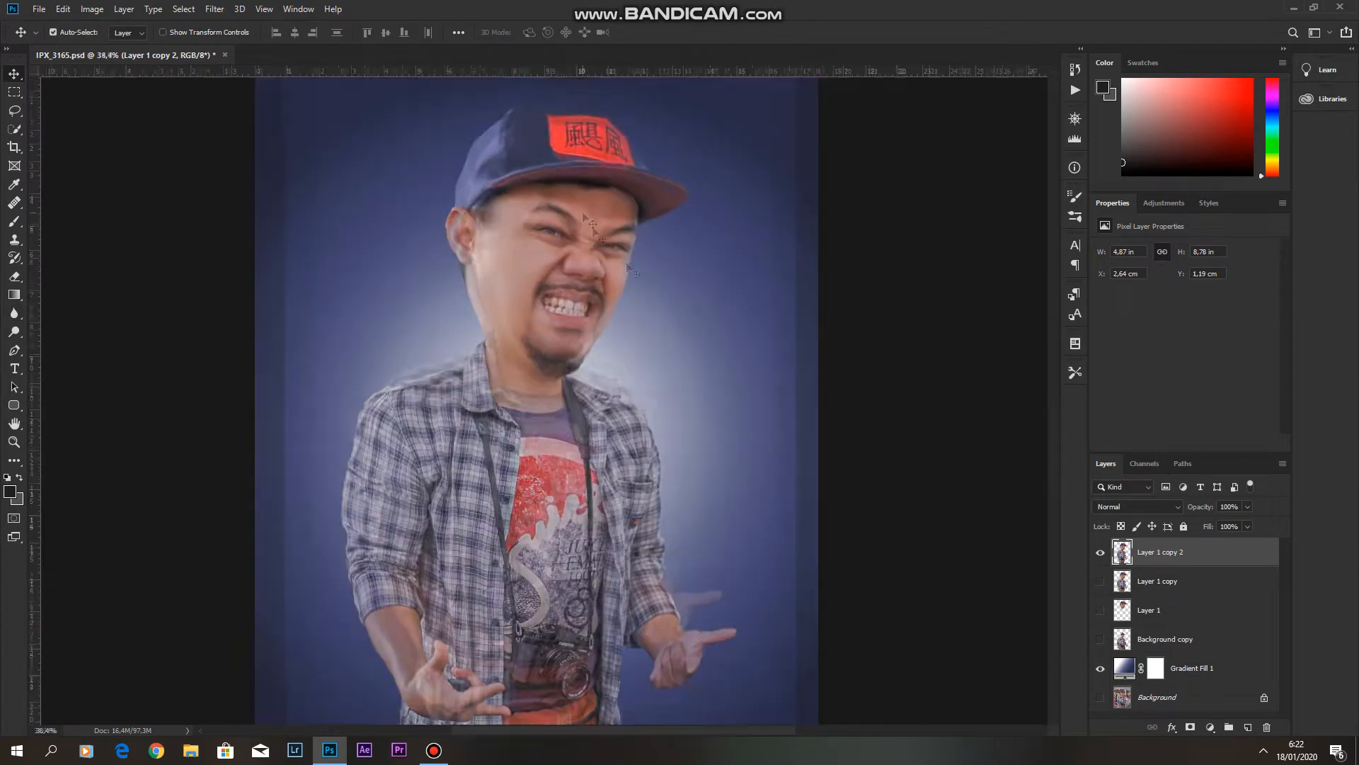
Add a new layer above Layer 1 copy 2 and switch to the Brush tool.
{"action": "left_click", "coordinate": [1248, 727]}
{"action": "scroll", "coordinate": [534, 177], "scroll_direction": "up", "scroll_amount": 13}
{"action": "left_click", "coordinate": [15, 221]}
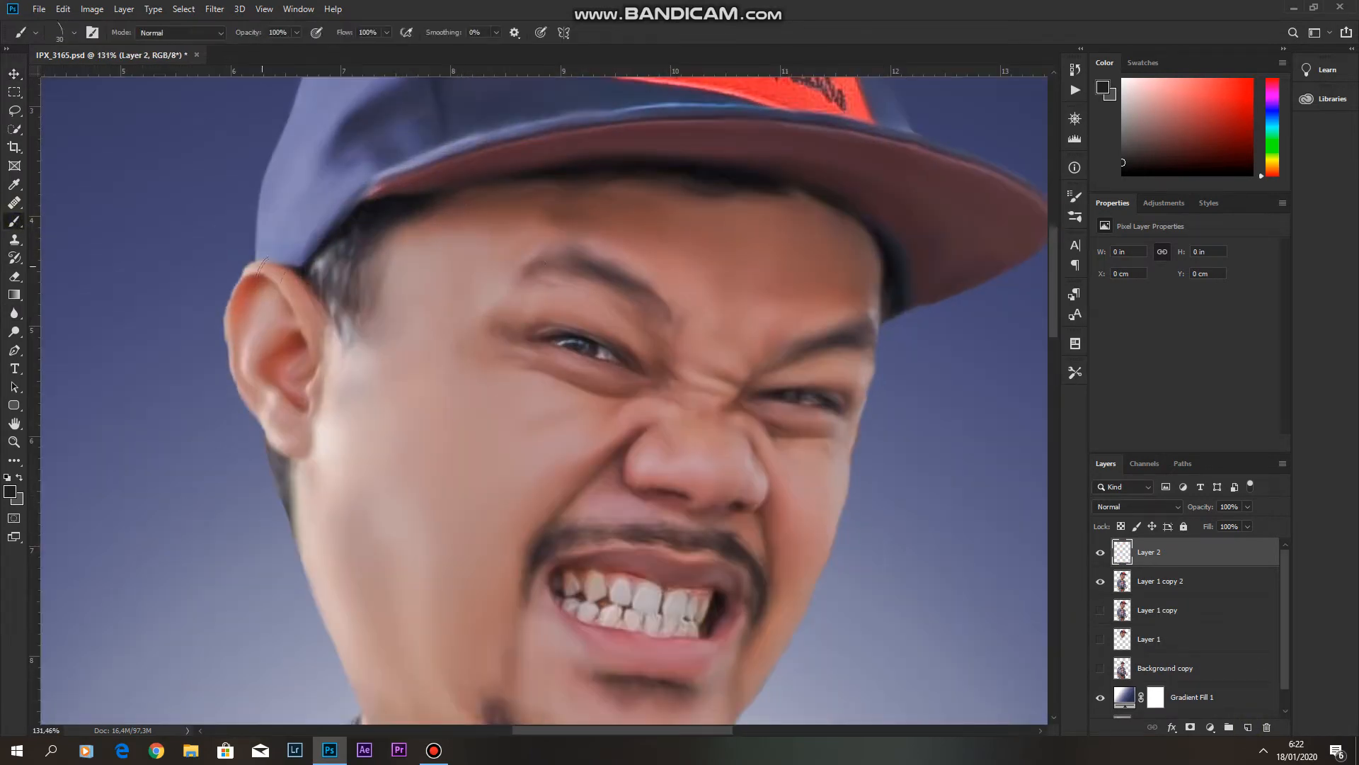
Choose a curved hair-like brush tip and adjust its brush settings for painting facial hair.
{"action": "right_click", "coordinate": [736, 339]}
{"action": "left_click", "coordinate": [805, 26]}
{"action": "scroll", "coordinate": [649, 356], "scroll_direction": "up", "scroll_amount": 2}
{"action": "left_click", "coordinate": [1075, 196]}
{"action": "left_click", "coordinate": [843, 253]}
{"action": "left_click", "coordinate": [822, 265]}
{"action": "left_click", "coordinate": [826, 254]}
{"action": "left_click_drag", "start_coordinate": [880, 339], "coordinate": [919, 339]}
{"action": "left_click_drag", "start_coordinate": [881, 230], "coordinate": [969, 230]}
Try a 20 px hair stroke from the corner of the moustache down to the goatee and undo the test strokes.
{"action": "key", "text": "ctrl+z"}
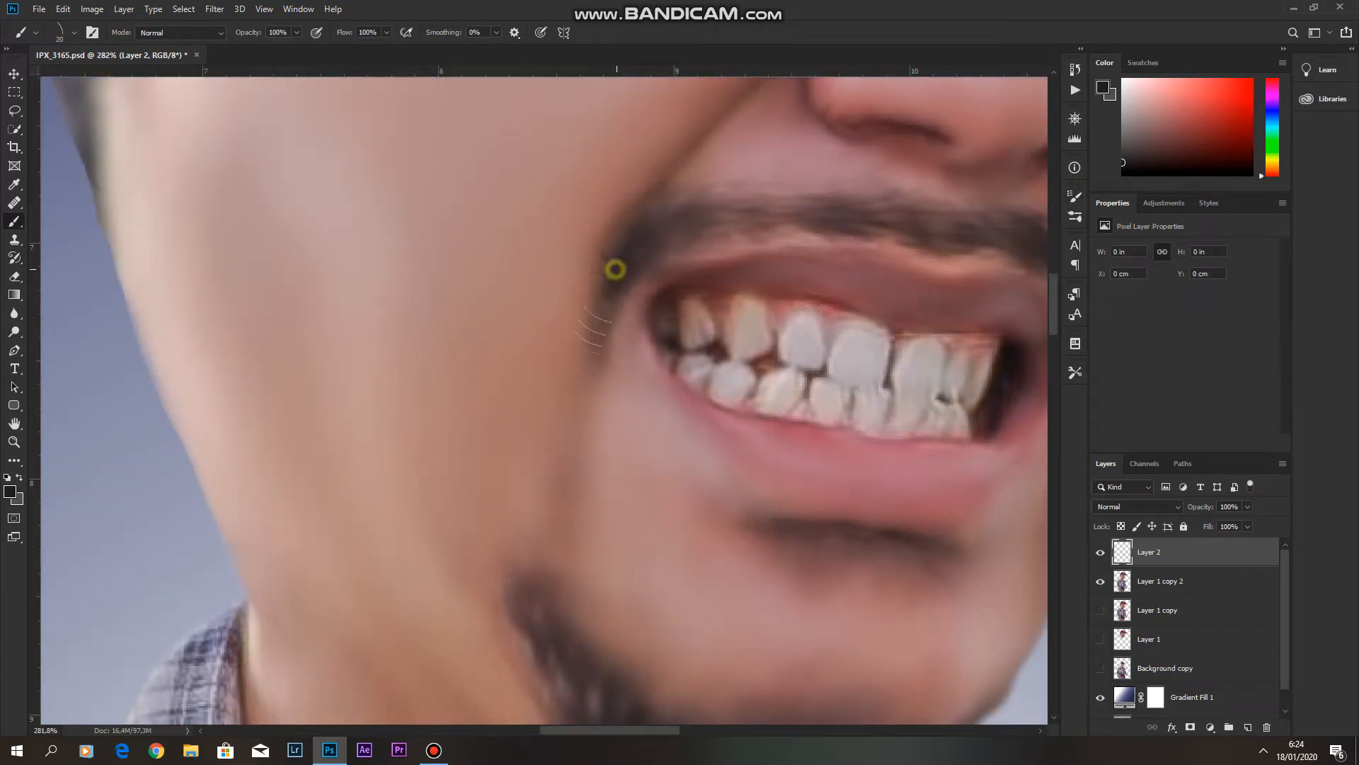
{"action": "key", "text": "ctrl+z"}
{"action": "left_click_drag", "start_coordinate": [613, 268], "coordinate": [541, 637]}
{"action": "key", "text": "ctrl+z"}
Paint black hair from the moustache corner down to the goatee and along the moustache, enlarging the brush to 25 px.
{"action": "scroll", "coordinate": [608, 288], "scroll_direction": "up", "scroll_amount": 1}
{"action": "left_click_drag", "start_coordinate": [608, 288], "coordinate": [541, 577]}
{"action": "mouse_move", "coordinate": [689, 246]}
{"action": "left_mouse_down"}
{"action": "mouse_move", "coordinate": [539, 346]}
{"action": "mouse_move", "coordinate": [696, 305]}
{"action": "mouse_move", "coordinate": [800, 313]}
{"action": "left_mouse_up"}
{"action": "key", "text": "bracketright"}
{"action": "key", "text": "bracketright"}
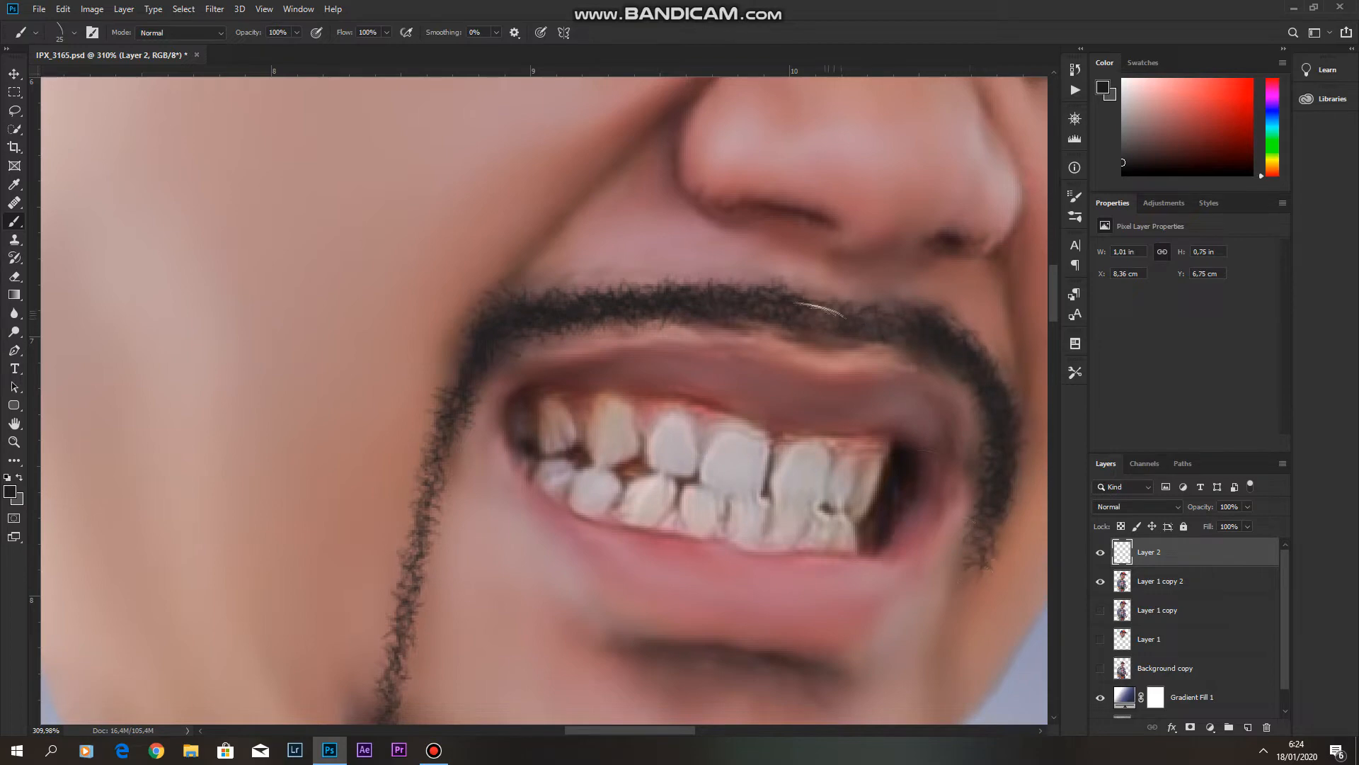
Paint dense hair over the goatee and a thin strand joining it to the far end of the moustache.
{"action": "mouse_move", "coordinate": [889, 567]}
{"action": "left_mouse_down"}
{"action": "mouse_move", "coordinate": [859, 467]}
{"action": "mouse_move", "coordinate": [623, 337]}
{"action": "left_mouse_up"}
{"action": "mouse_move", "coordinate": [719, 308]}
{"action": "left_mouse_down"}
{"action": "mouse_move", "coordinate": [667, 404]}
{"action": "mouse_move", "coordinate": [599, 609]}
{"action": "left_mouse_up"}
{"action": "left_click_drag", "start_coordinate": [599, 609], "coordinate": [843, 477]}
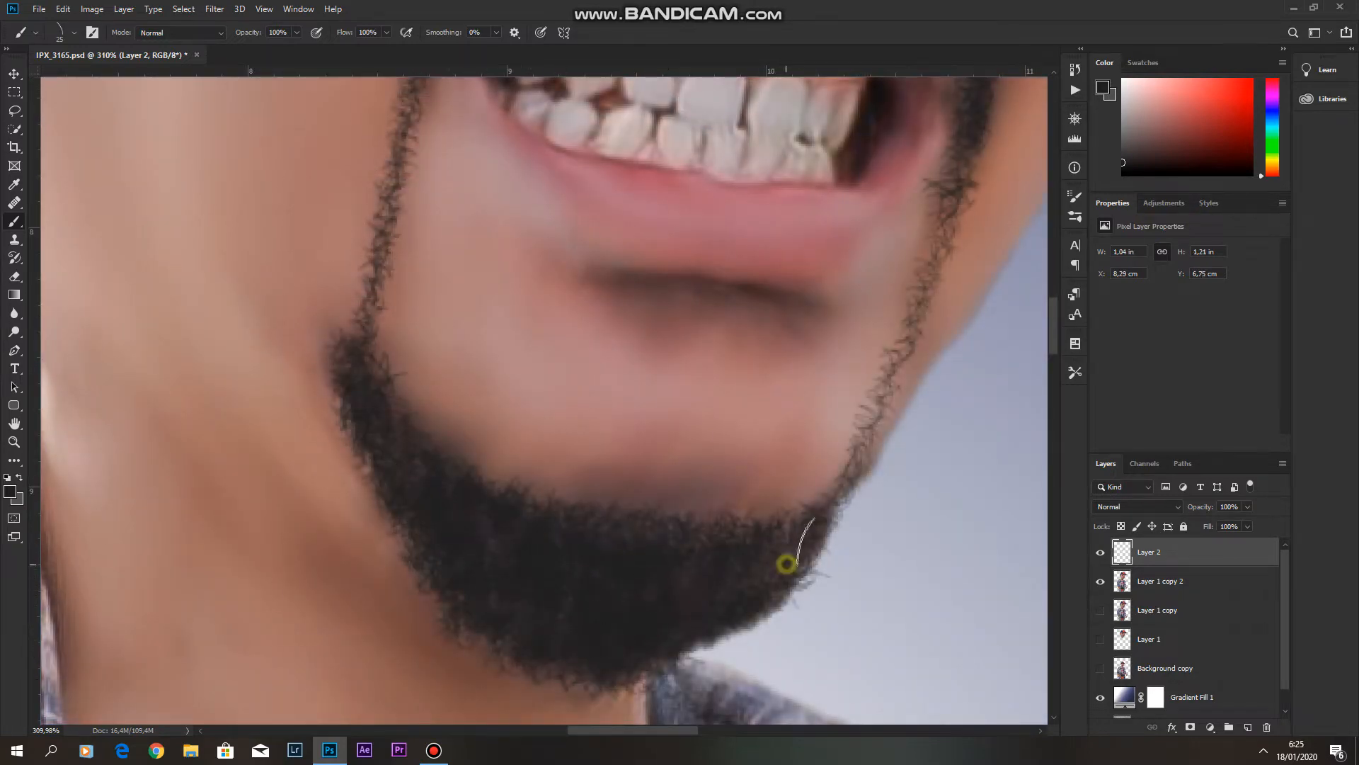
Paint hair strokes at the upper corner of the goatee and a soul patch beneath the lower lip.
{"action": "left_click_drag", "start_coordinate": [639, 532], "coordinate": [681, 464]}
{"action": "left_click_drag", "start_coordinate": [609, 282], "coordinate": [800, 305]}
{"action": "scroll", "coordinate": [679, 397], "scroll_direction": "down", "scroll_amount": 10}
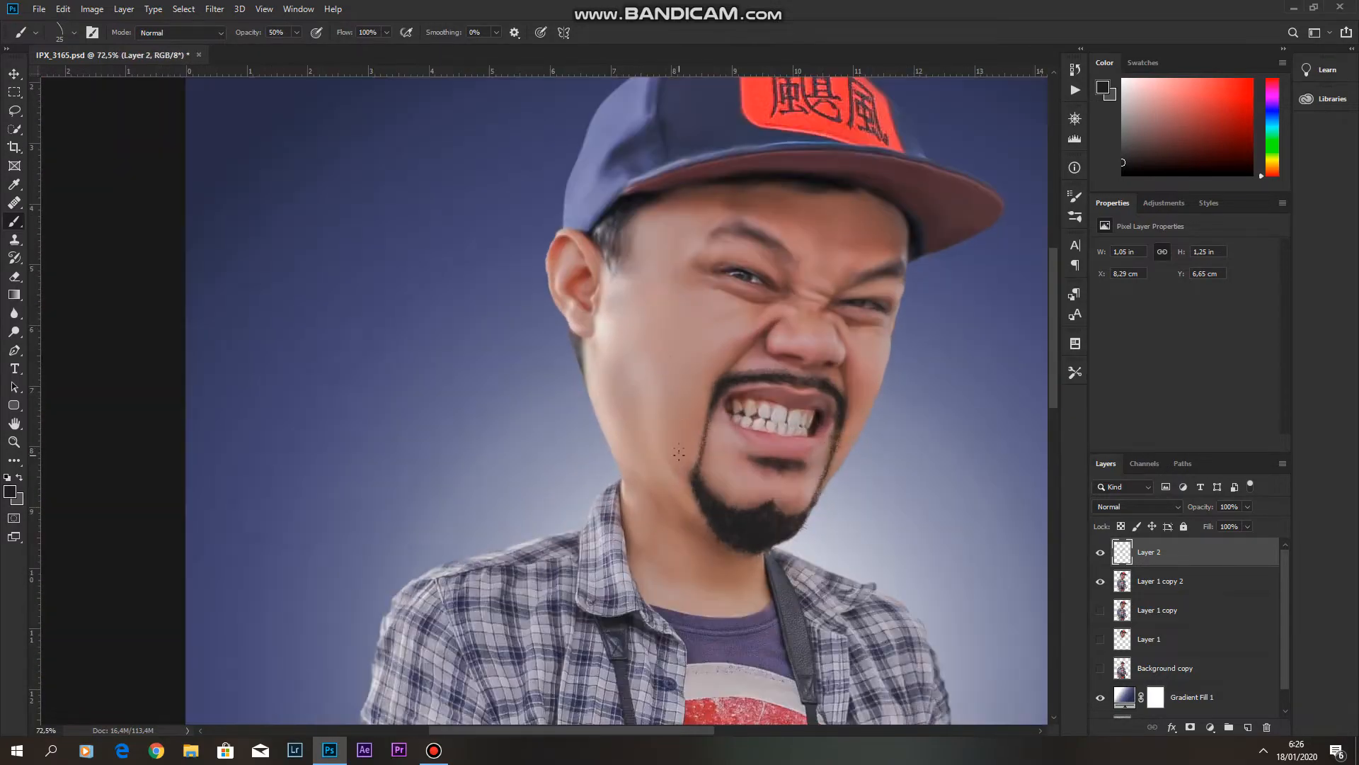
Set the opacity of the eyebrow hair layer to 70%.
{"action": "scroll", "coordinate": [679, 453], "scroll_direction": "up", "scroll_amount": 6}
{"action": "double_click", "coordinate": [1235, 506]}
{"action": "type", "text": "70"}
{"action": "key", "text": "Return"}
{"action": "scroll", "coordinate": [869, 429], "scroll_direction": "down", "scroll_amount": 12}
{"action": "scroll", "coordinate": [789, 411], "scroll_direction": "up", "scroll_amount": 13}
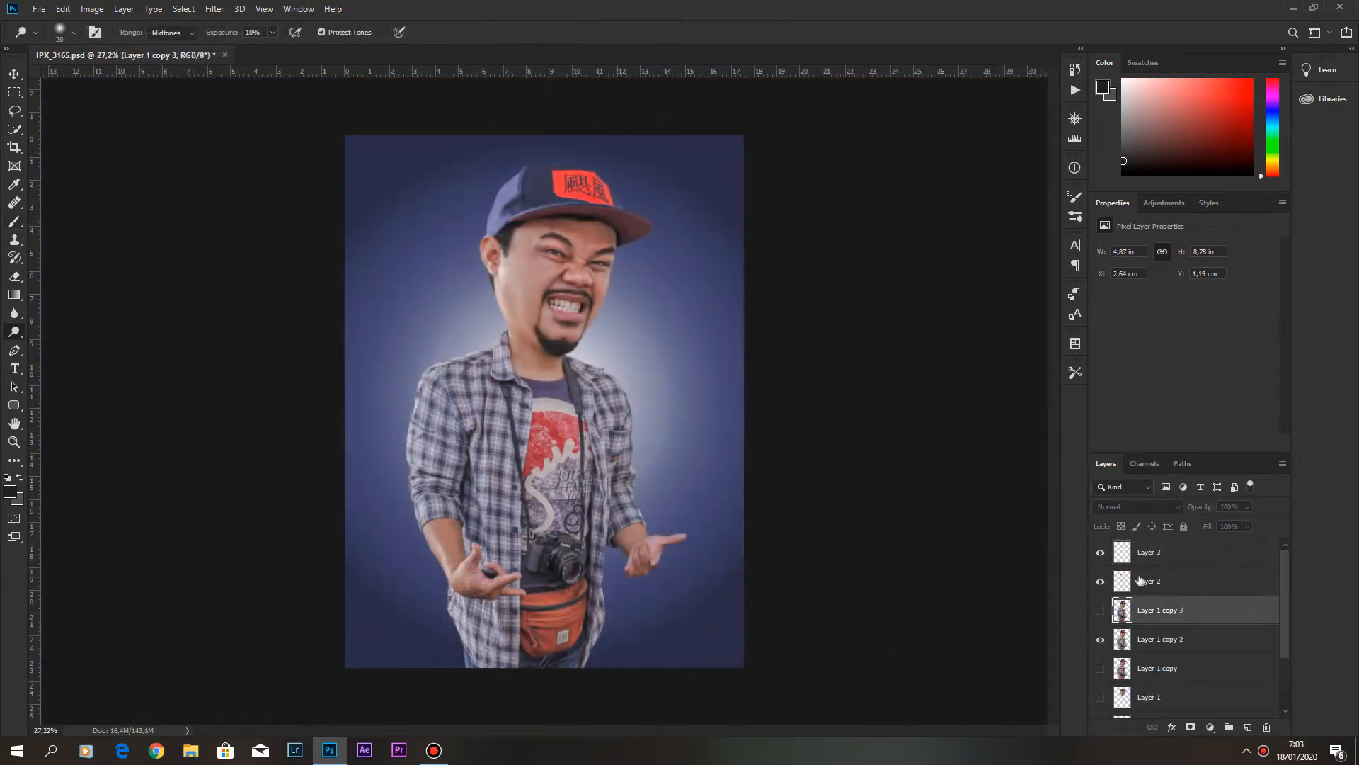
Duplicate Layer 1 copy 2 and dodge the midtones of the face and upper body at 10% exposure.
{"action": "left_click", "coordinate": [1141, 640]}
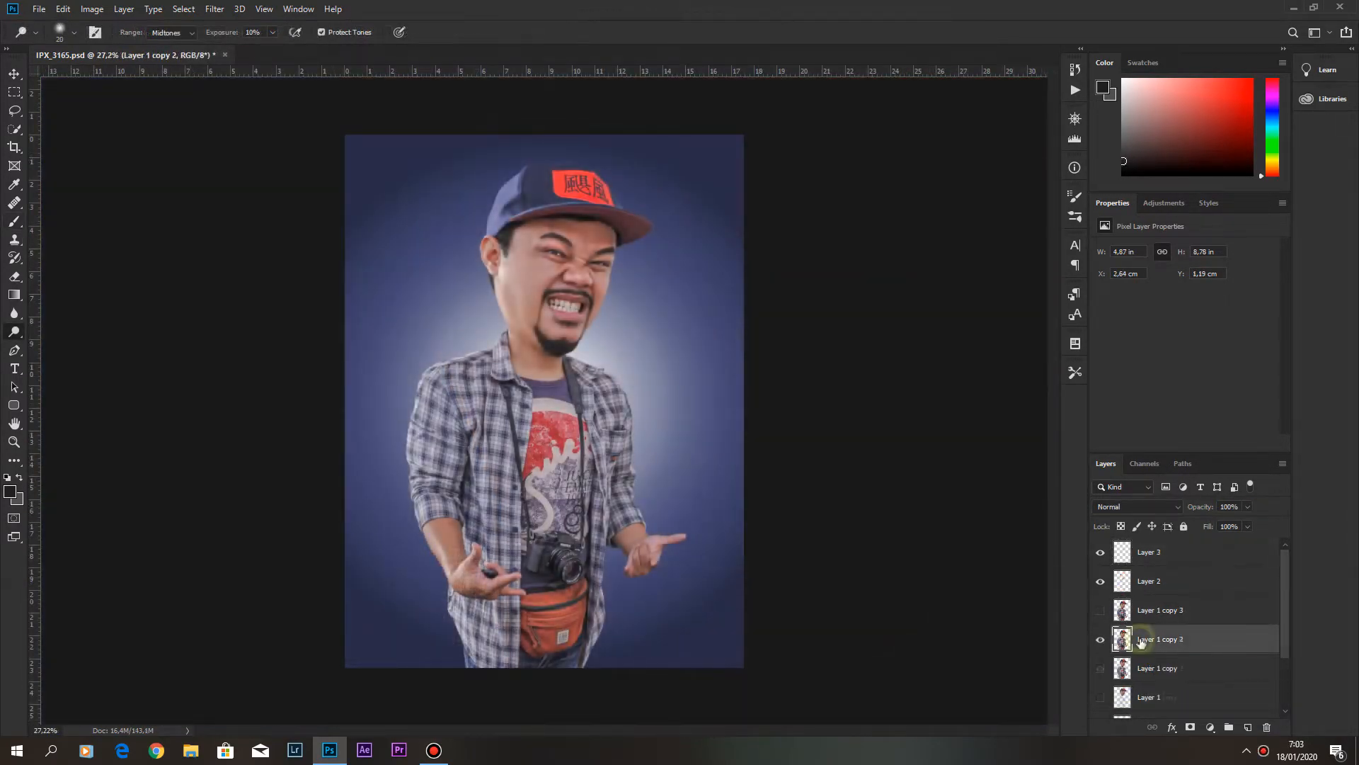
{"action": "scroll", "coordinate": [534, 313], "scroll_direction": "up", "scroll_amount": 5}
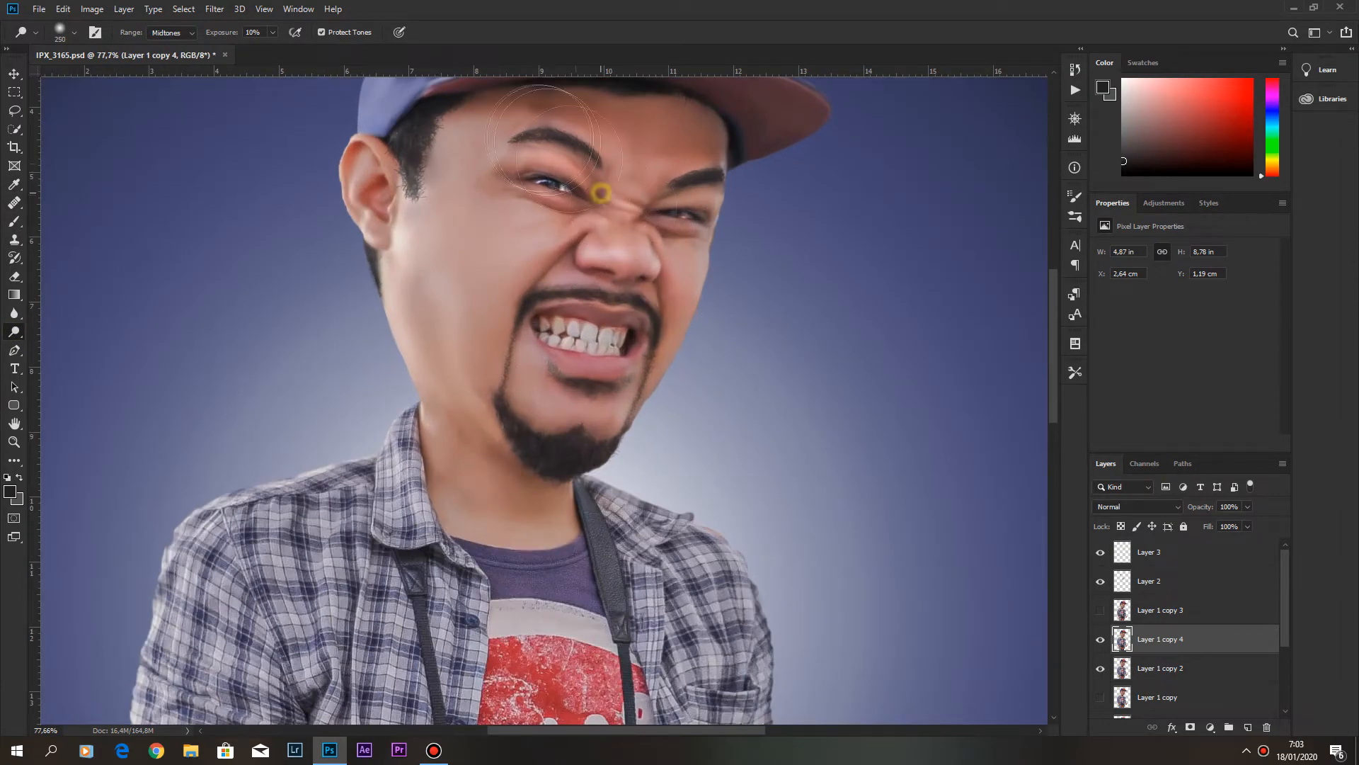
{"action": "scroll", "coordinate": [600, 192], "scroll_direction": "up", "scroll_amount": 4}
{"action": "left_click_drag", "start_coordinate": [600, 193], "coordinate": [565, 531]}
{"action": "left_click_drag", "start_coordinate": [564, 673], "coordinate": [489, 410]}
{"action": "scroll", "coordinate": [545, 389], "scroll_direction": "down", "scroll_amount": 4}
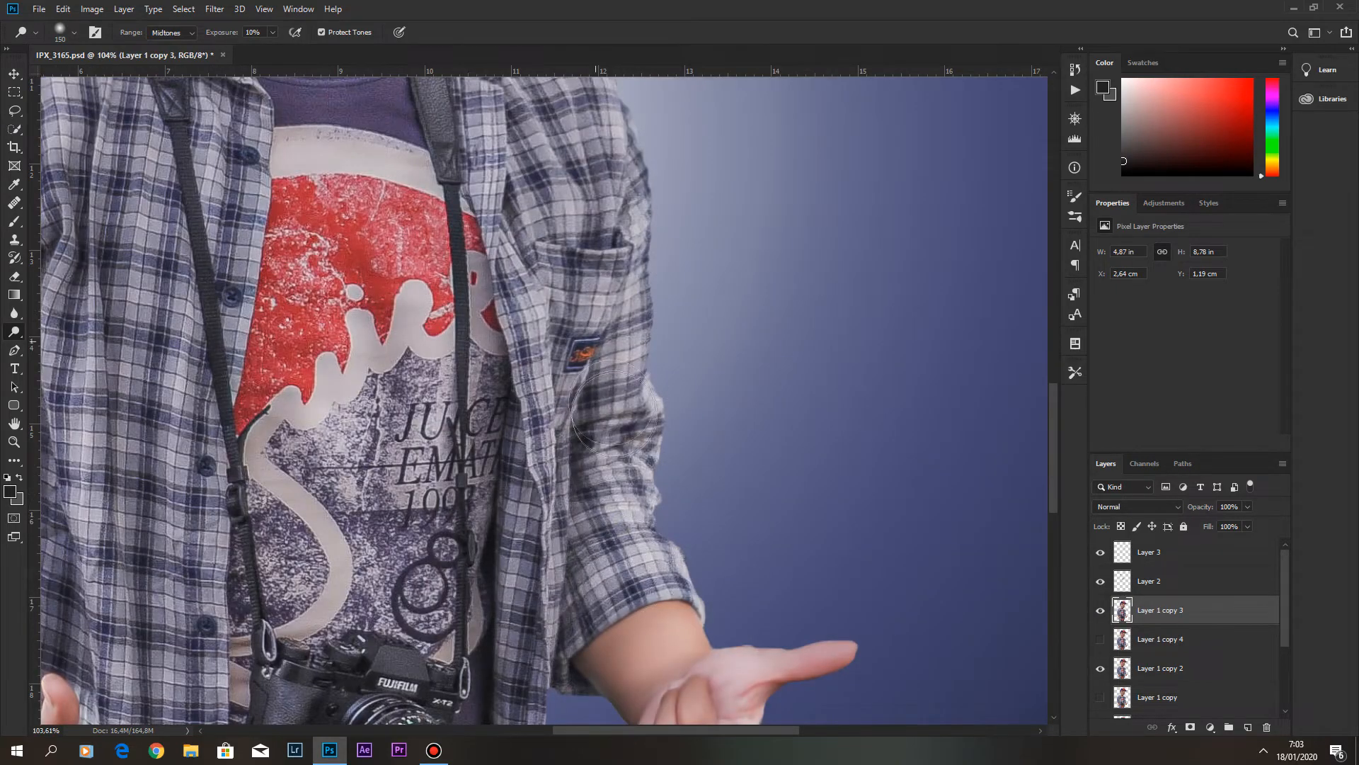
Dodge the midtones of the shirt sleeve and shirt front on Layer 1 copy 3 with a 150 px brush.
{"action": "left_click_drag", "start_coordinate": [613, 411], "coordinate": [670, 587]}
{"action": "mouse_move", "coordinate": [637, 213]}
{"action": "left_mouse_down"}
{"action": "mouse_move", "coordinate": [623, 425]}
{"action": "mouse_move", "coordinate": [538, 552]}
{"action": "left_mouse_up"}
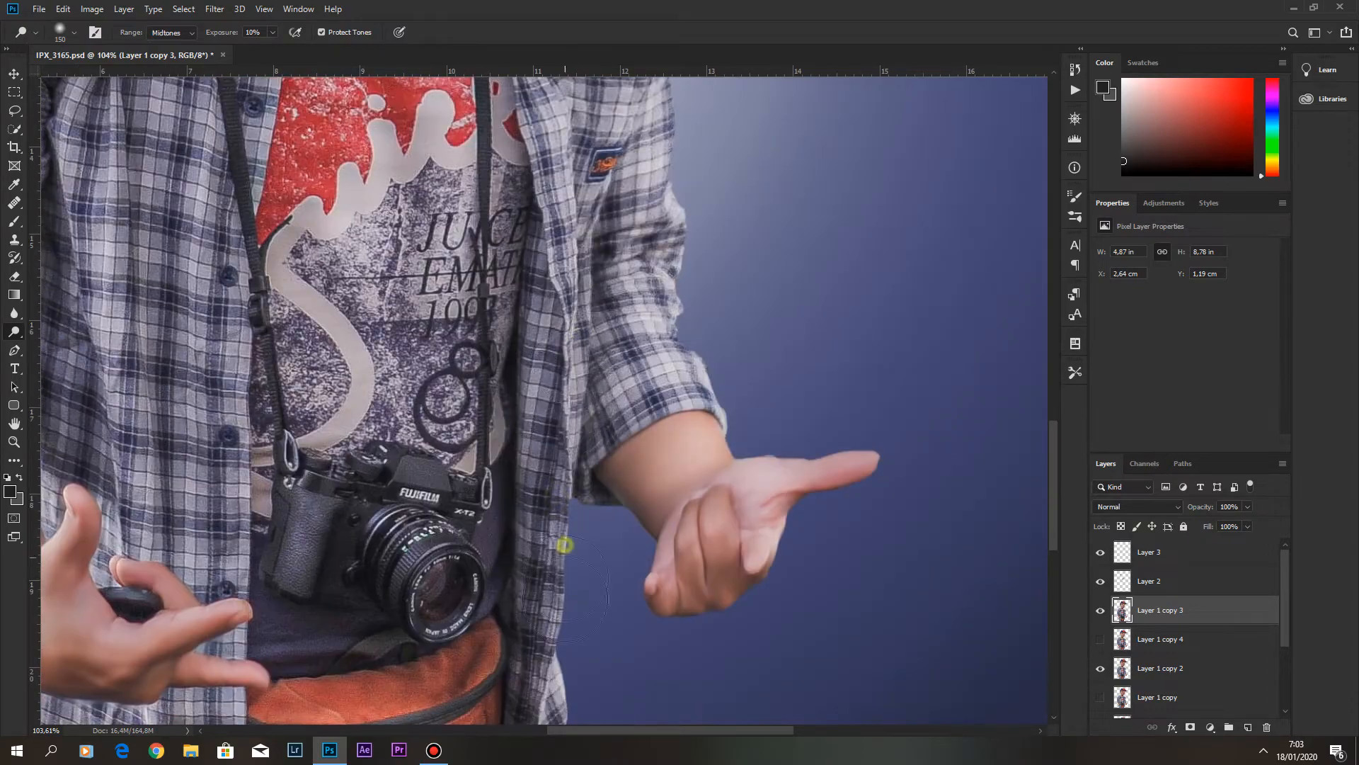
{"action": "key", "text": "]"}
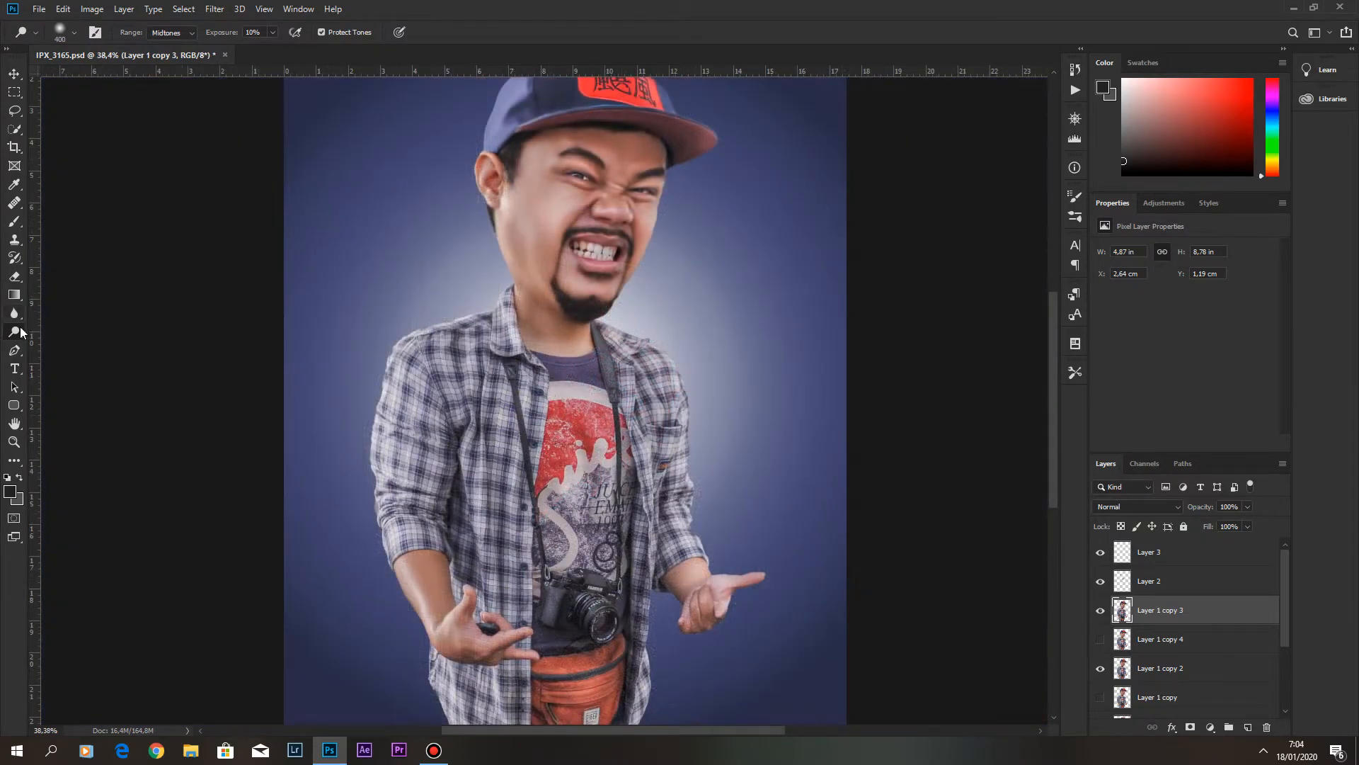
Set the Dodge tool to Highlights at 5% exposure and brighten the highlights of the face, shirt and arms.
{"action": "left_click", "coordinate": [170, 32]}
{"action": "left_click", "coordinate": [170, 58]}
{"action": "scroll", "coordinate": [595, 209], "scroll_direction": "up", "scroll_amount": 2}
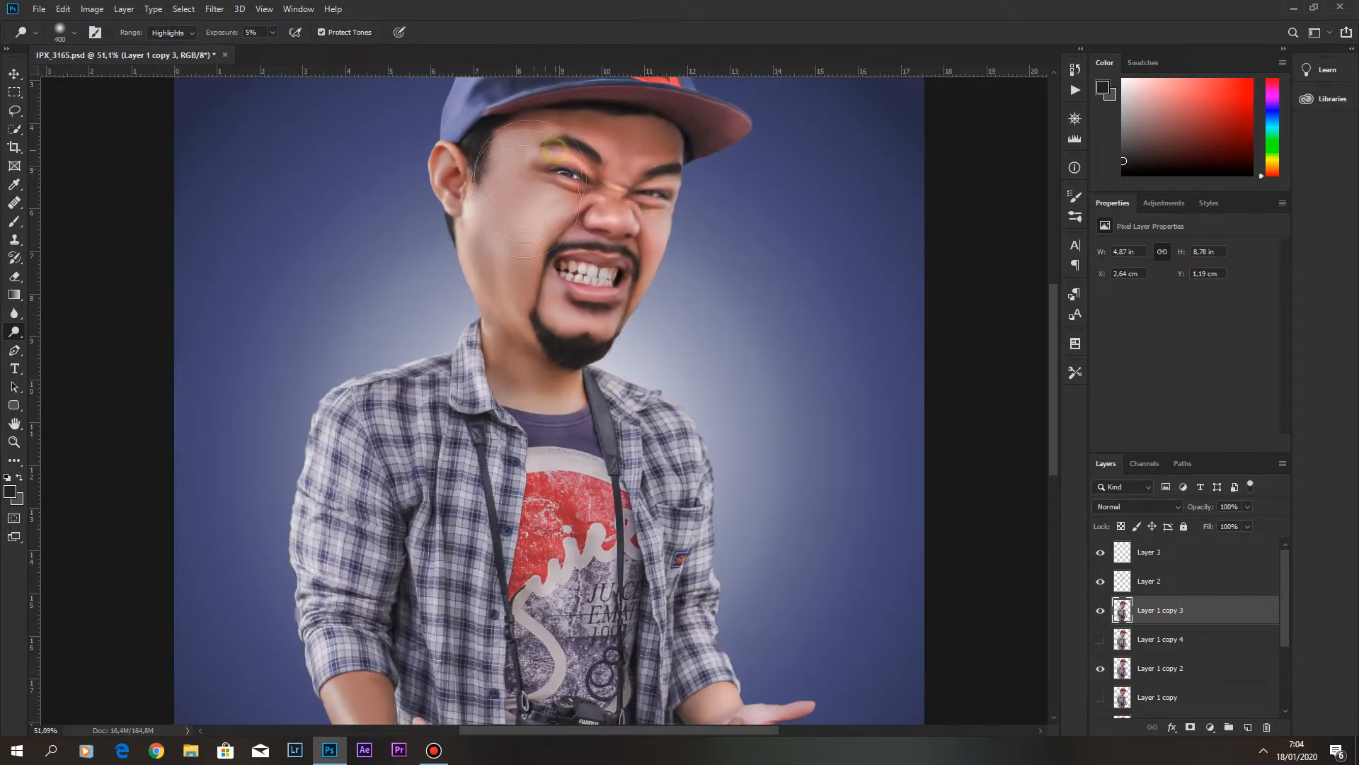
{"action": "left_click_drag", "start_coordinate": [485, 475], "coordinate": [538, 238]}
{"action": "left_click_drag", "start_coordinate": [662, 478], "coordinate": [668, 260]}
{"action": "left_click_drag", "start_coordinate": [500, 204], "coordinate": [516, 414]}
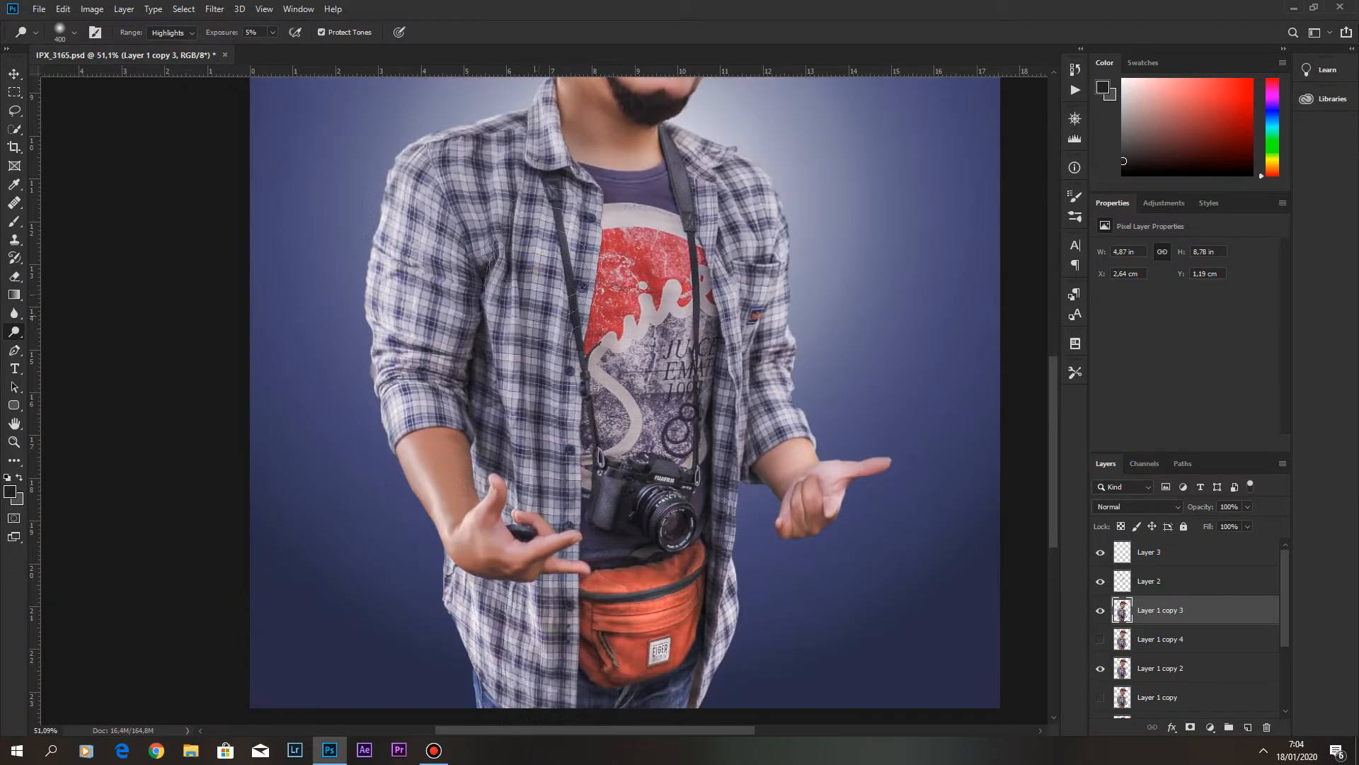
{"action": "left_click_drag", "start_coordinate": [624, 162], "coordinate": [591, 384]}
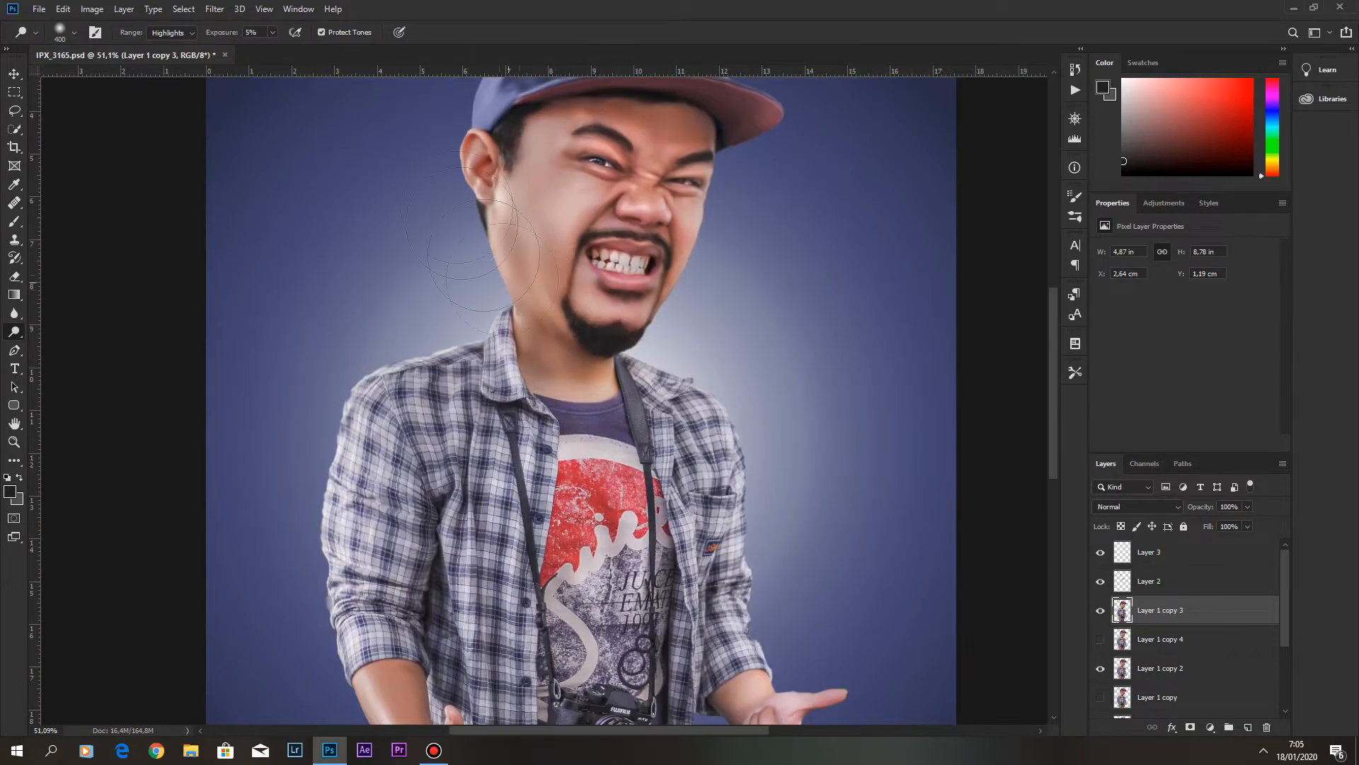
{"action": "left_click_drag", "start_coordinate": [508, 224], "coordinate": [508, 398]}
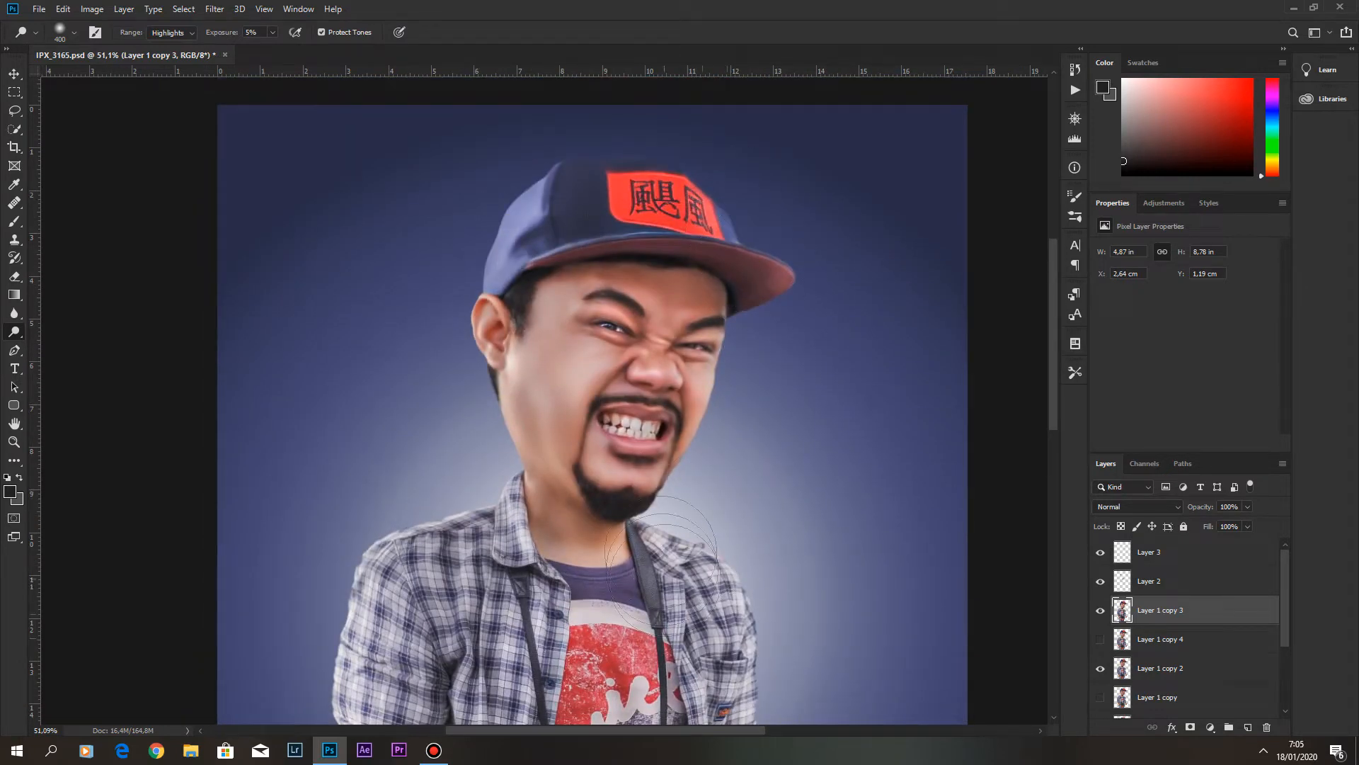
{"action": "scroll", "coordinate": [650, 375], "scroll_direction": "up", "scroll_amount": 5}
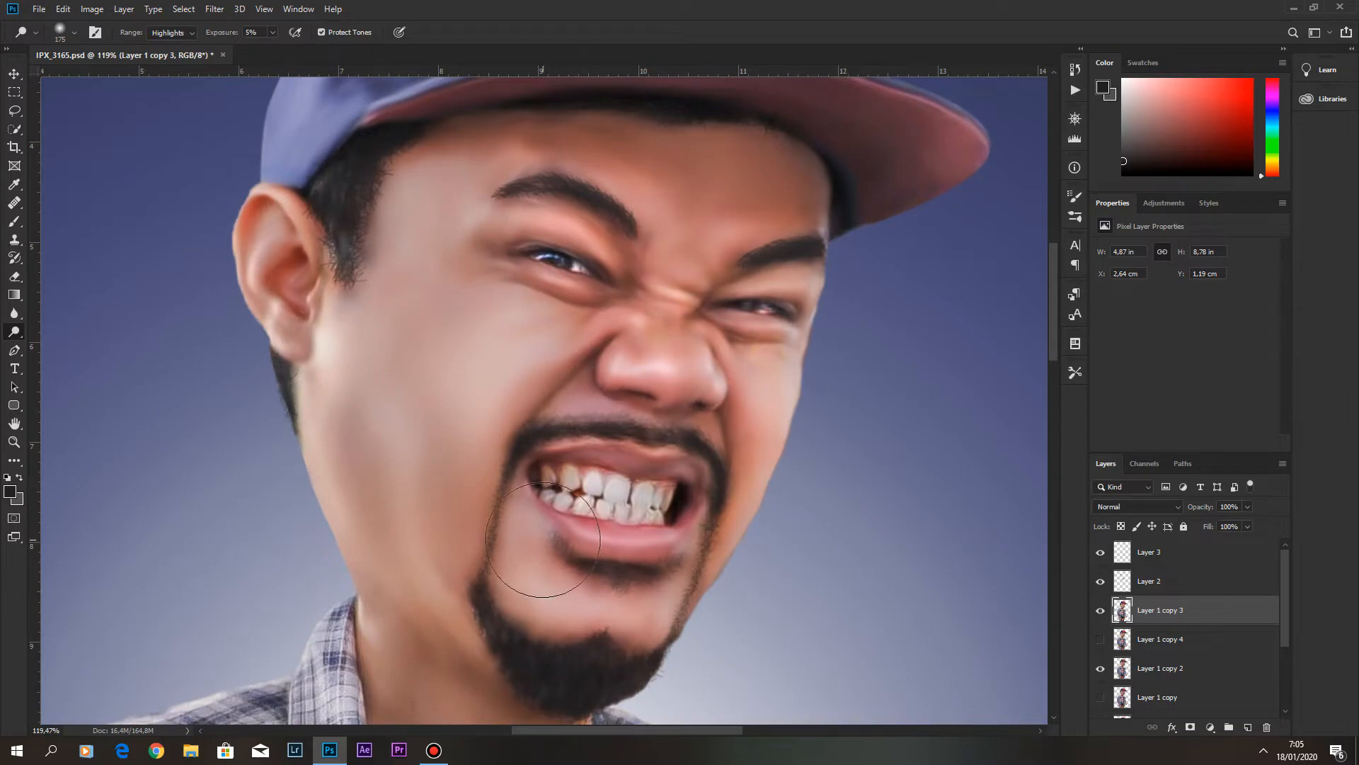
{"action": "key", "text": "ctrl+0"}
Add a new layer above Layer 3 and draw a very thin, tall elliptical selection beside the man.
{"action": "left_click", "coordinate": [1197, 549]}
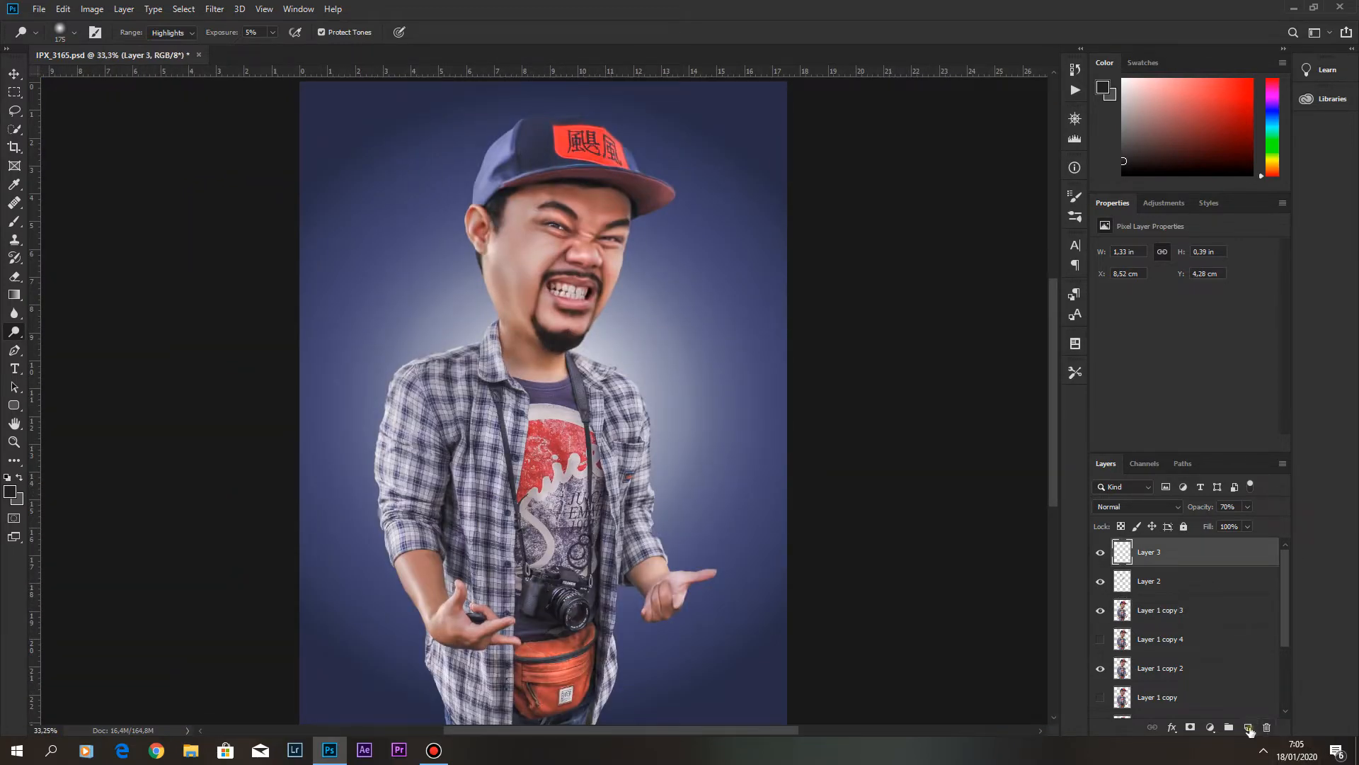
{"action": "left_click", "coordinate": [1248, 728]}
{"action": "scroll", "coordinate": [591, 293], "scroll_direction": "up", "scroll_amount": 6}
{"action": "scroll", "coordinate": [591, 292], "scroll_direction": "down", "scroll_amount": 1}
{"action": "right_click", "coordinate": [14, 92]}
{"action": "left_click", "coordinate": [57, 105]}
{"action": "left_click_drag", "start_coordinate": [692, 319], "coordinate": [748, 650]}
{"action": "scroll", "coordinate": [783, 205], "scroll_direction": "down", "scroll_amount": 5}
{"action": "mouse_move", "coordinate": [772, 212]}
{"action": "left_mouse_down"}
{"action": "mouse_move", "coordinate": [796, 417]}
{"action": "mouse_move", "coordinate": [777, 616]}
{"action": "left_mouse_up"}
{"action": "scroll", "coordinate": [787, 470], "scroll_direction": "up", "scroll_amount": 5}
Choose a soft round brush tip and set the foreground color to white.
{"action": "key", "text": "g"}
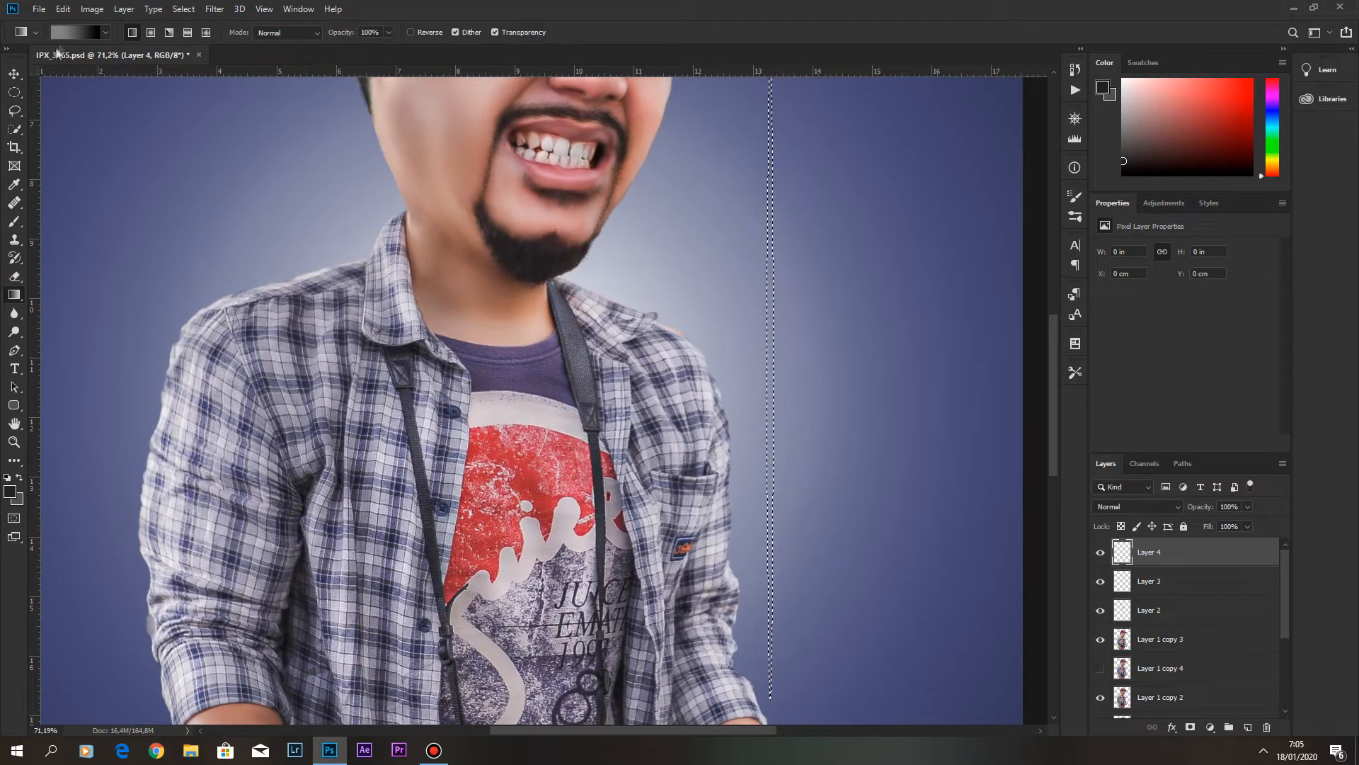
{"action": "key", "text": "b"}
{"action": "right_click", "coordinate": [297, 183]}
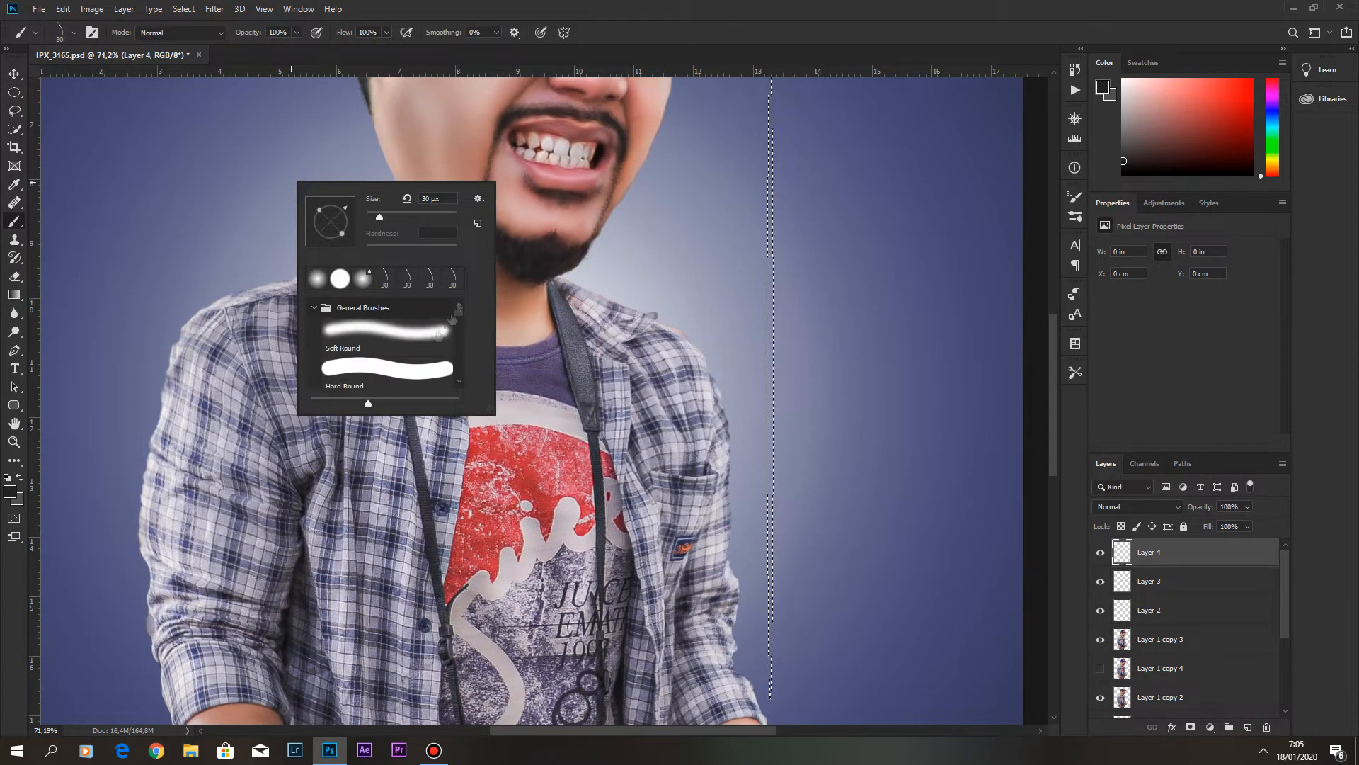
{"action": "right_click", "coordinate": [560, 268]}
{"action": "left_click", "coordinate": [507, 5]}
{"action": "key", "text": "d"}
{"action": "key", "text": "x"}
Enlarge the brush to 1600 px, dab white once into the thin elliptical selection, and deselect.
{"action": "key", "text": "bracketright"}
{"action": "key", "text": "bracketright"}
{"action": "key", "text": "bracketright"}
{"action": "key", "text": "bracketright"}
{"action": "key", "text": "bracketright"}
{"action": "key", "text": "bracketright"}
{"action": "key", "text": "bracketright"}
{"action": "key", "text": "bracketright"}
{"action": "key", "text": "bracketright"}
{"action": "key", "text": "bracketright"}
{"action": "key", "text": "bracketright"}
{"action": "key", "text": "bracketright"}
{"action": "key", "text": "bracketright"}
{"action": "key", "text": "bracketright"}
{"action": "key", "text": "bracketright"}
{"action": "key", "text": "bracketright"}
{"action": "key", "text": "bracketright"}
{"action": "key", "text": "bracketright"}
{"action": "key", "text": "bracketright"}
{"action": "scroll", "coordinate": [710, 286], "scroll_direction": "down", "scroll_amount": 6}
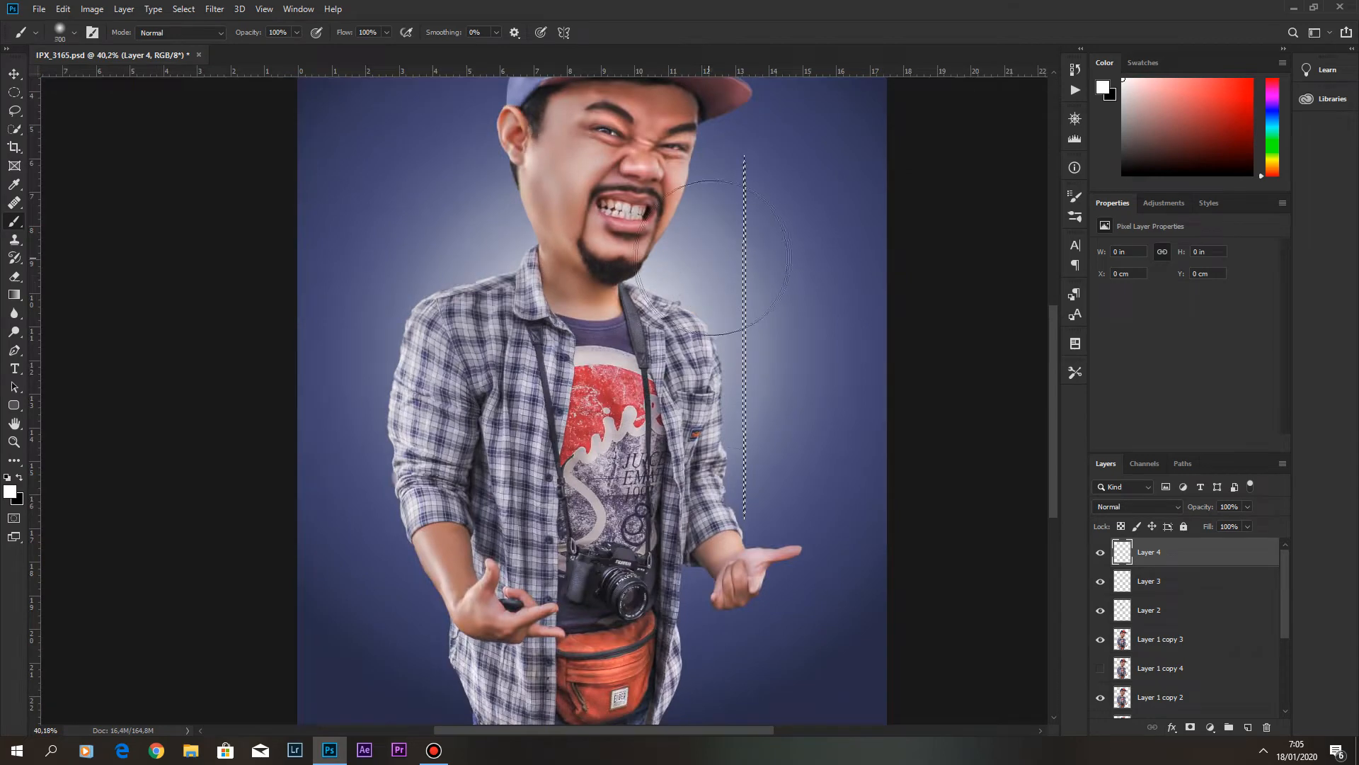
{"action": "left_click", "coordinate": [747, 341]}
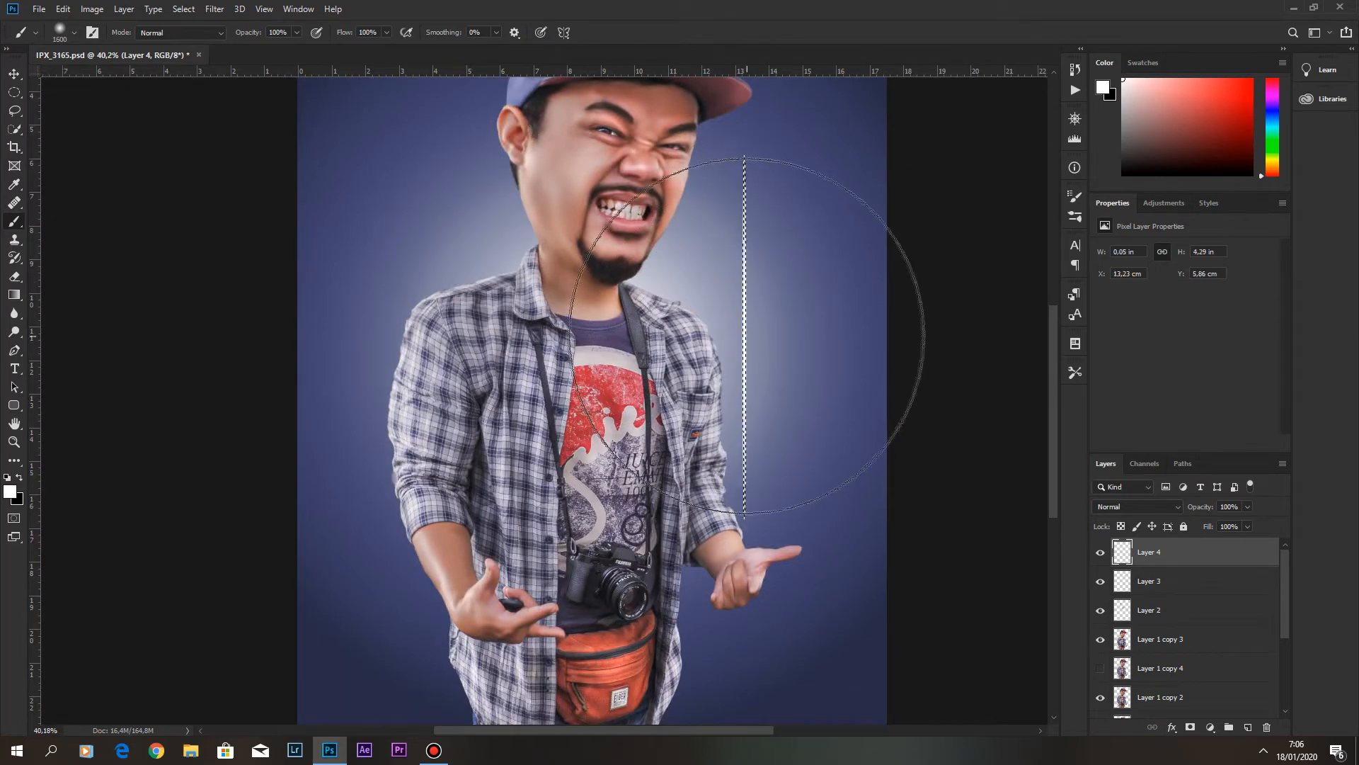
{"action": "key", "text": "m"}
{"action": "left_click", "coordinate": [825, 276]}
Scale down the white streak and position it vertically over the front teeth.
{"action": "scroll", "coordinate": [645, 317], "scroll_direction": "up", "scroll_amount": 1}
{"action": "key", "text": "v"}
{"action": "key", "text": "ctrl+t"}
{"action": "scroll", "coordinate": [769, 291], "scroll_direction": "up", "scroll_amount": 1}
{"action": "left_click_drag", "start_coordinate": [767, 312], "coordinate": [629, 170]}
{"action": "left_click_drag", "start_coordinate": [625, 448], "coordinate": [652, 438]}
{"action": "scroll", "coordinate": [623, 180], "scroll_direction": "up", "scroll_amount": 4}
{"action": "left_click_drag", "start_coordinate": [647, 276], "coordinate": [614, 426]}
{"action": "scroll", "coordinate": [633, 540], "scroll_direction": "up", "scroll_amount": 7}
{"action": "left_click_drag", "start_coordinate": [620, 489], "coordinate": [626, 354]}
{"action": "scroll", "coordinate": [626, 354], "scroll_direction": "up", "scroll_amount": 5}
{"action": "key", "text": "Return"}
Duplicate the streak, rotate the copy 90 degrees to form a cross, and merge the two layers.
{"action": "key", "text": "ctrl+j"}
{"action": "key", "text": "ctrl+t"}
{"action": "right_click", "coordinate": [680, 306]}
{"action": "left_click", "coordinate": [738, 439]}
{"action": "key", "text": "Return"}
{"action": "left_click", "coordinate": [1175, 581], "text": "shift"}
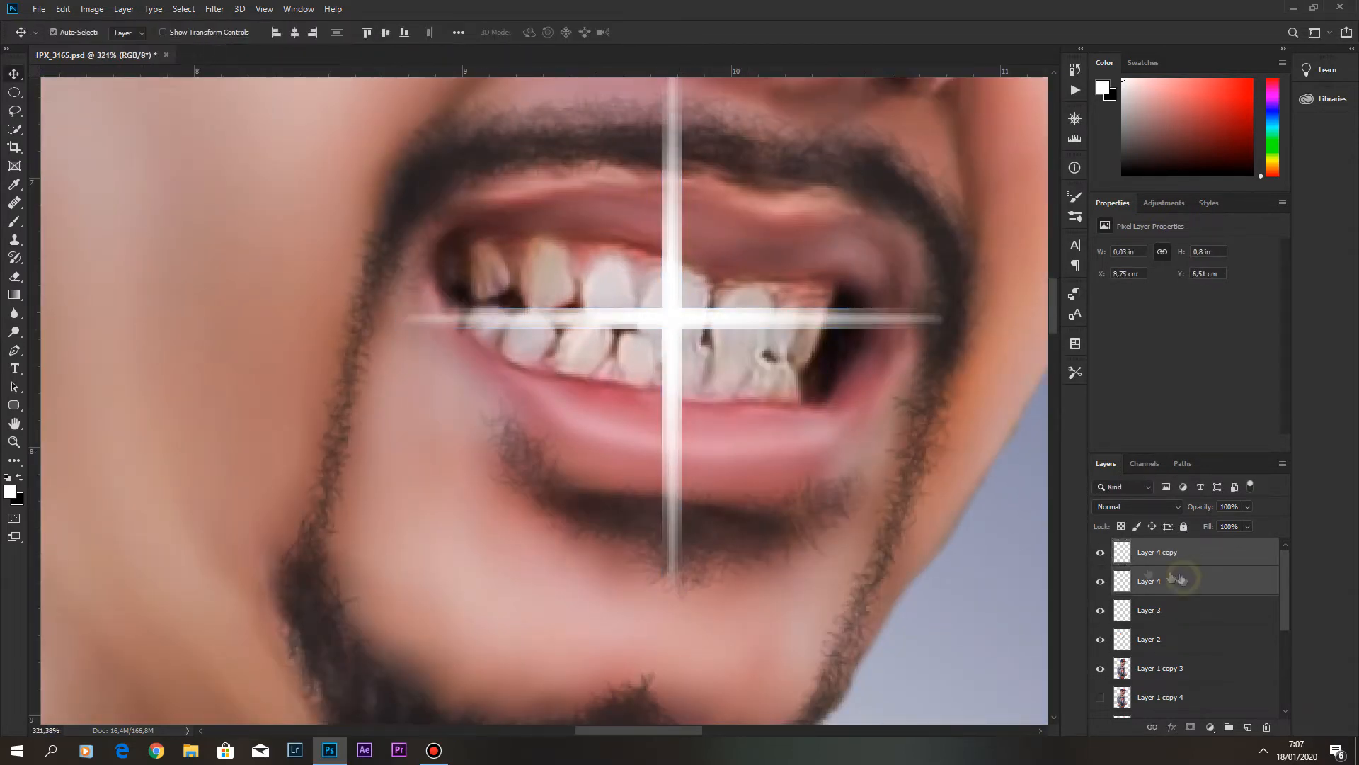
{"action": "key", "text": "ctrl+e"}
Rotate the white cross into a diagonal sparkle and scale it down to about 0.33 in over the teeth.
{"action": "scroll", "coordinate": [689, 401], "scroll_direction": "down", "scroll_amount": 5}
{"action": "key", "text": "ctrl+t"}
{"action": "left_click_drag", "start_coordinate": [810, 268], "coordinate": [782, 334]}
{"action": "key", "text": "Return"}
{"action": "scroll", "coordinate": [719, 403], "scroll_direction": "down", "scroll_amount": 6}
{"action": "scroll", "coordinate": [711, 393], "scroll_direction": "up", "scroll_amount": 10}
{"action": "key", "text": "ctrl+t"}
{"action": "key", "text": "Return"}
{"action": "scroll", "coordinate": [749, 404], "scroll_direction": "down", "scroll_amount": 5}
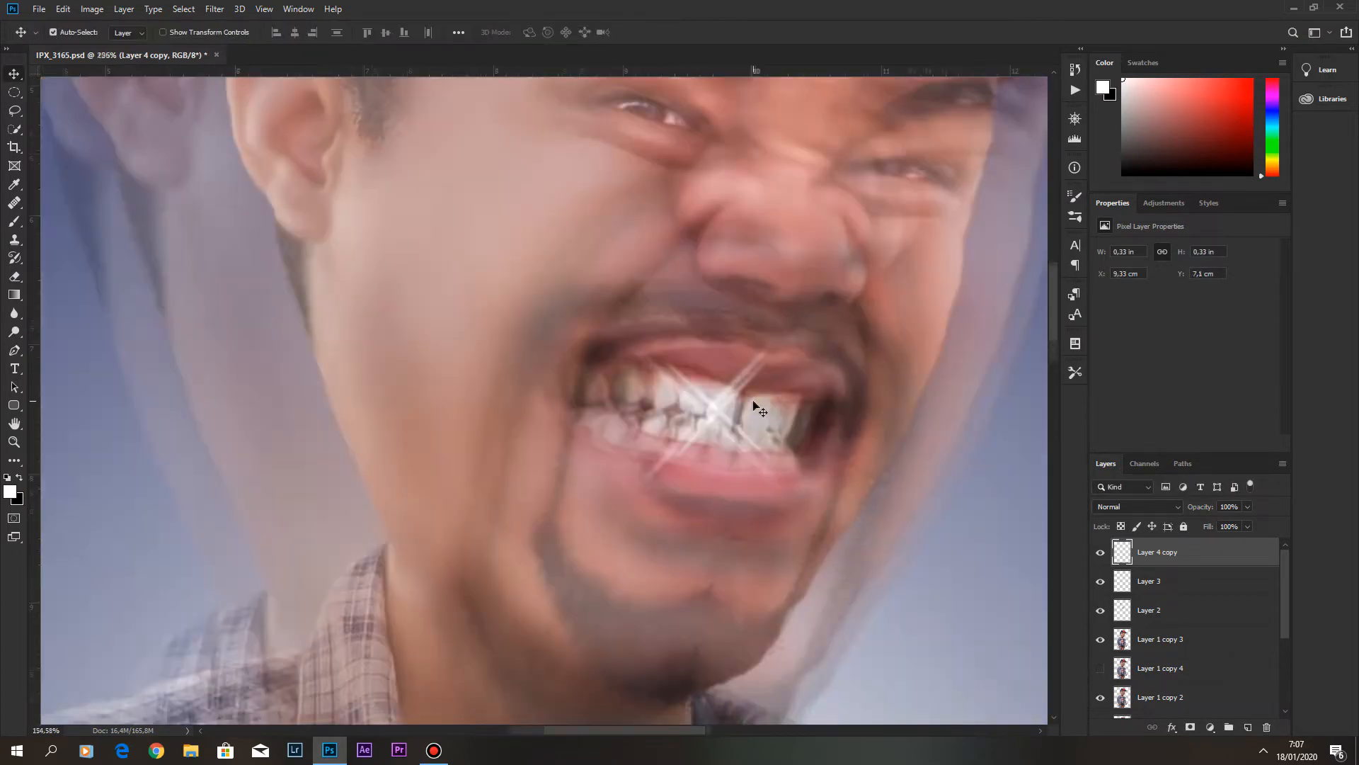
{"action": "scroll", "coordinate": [753, 403], "scroll_direction": "up", "scroll_amount": 5}
{"action": "key", "text": "ctrl+shift+n"}
{"action": "key", "text": "Return"}
{"action": "left_click_drag", "start_coordinate": [1162, 555], "coordinate": [1162, 592]}
{"action": "scroll", "coordinate": [613, 423], "scroll_direction": "up", "scroll_amount": 5}
{"action": "key", "text": "b"}
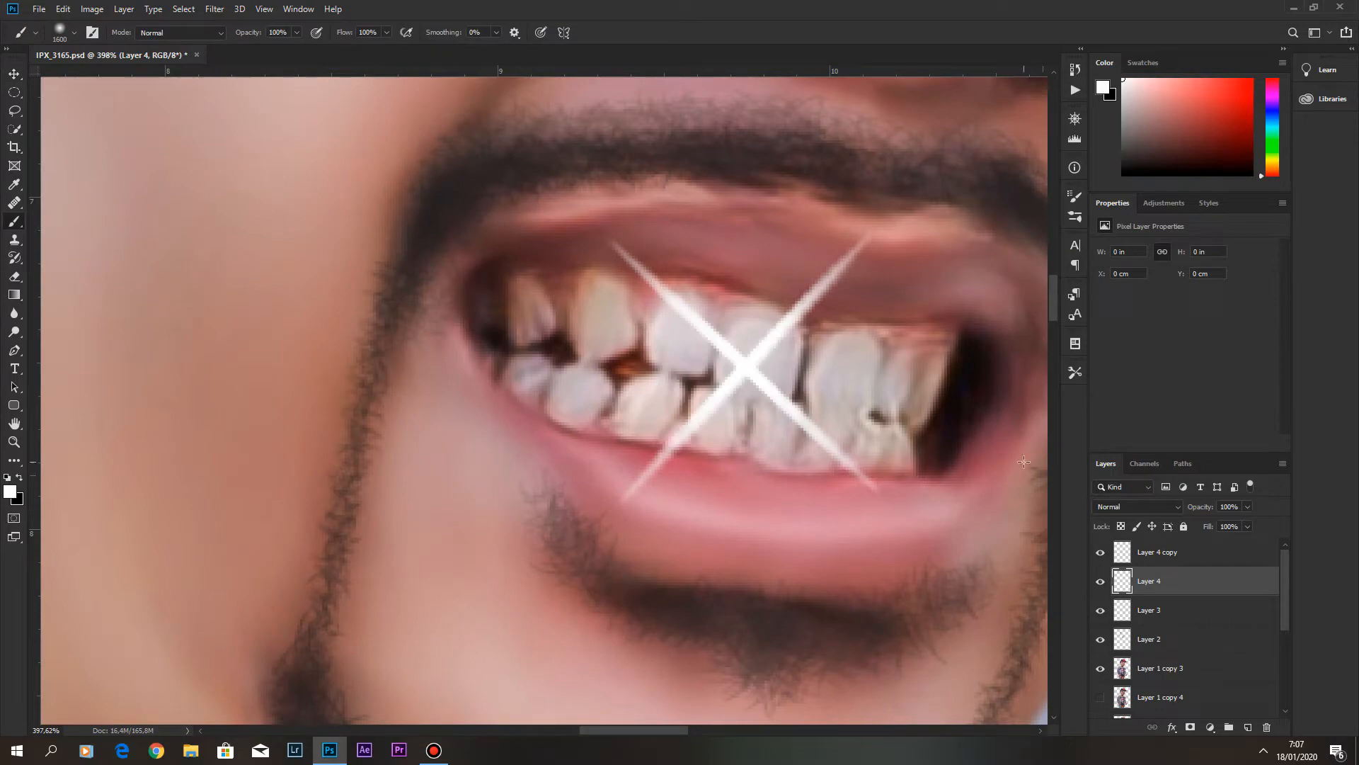
Dodge the teeth highlights around the sparkle's center on Layer 1 copy 3 with a 90 px brush.
{"action": "left_click", "coordinate": [1155, 641]}
{"action": "key", "text": "o"}
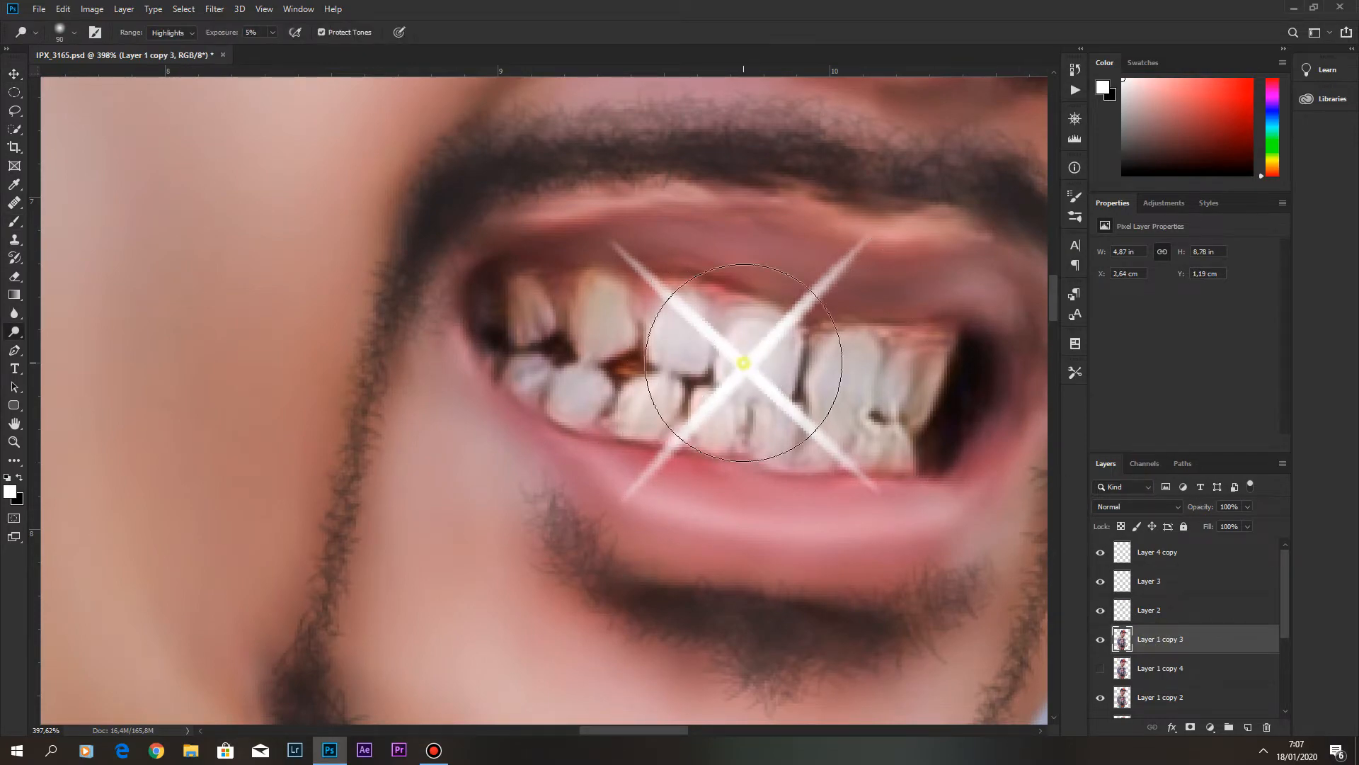
{"action": "left_click_drag", "start_coordinate": [744, 362], "coordinate": [740, 341]}
{"action": "scroll", "coordinate": [748, 355], "scroll_direction": "down", "scroll_amount": 10}
{"action": "scroll", "coordinate": [566, 234], "scroll_direction": "up", "scroll_amount": 4}
Try to reposition the sparkle on the teeth and undo the change.
{"action": "left_click", "coordinate": [1161, 553]}
{"action": "key", "text": "ctrl+t"}
{"action": "scroll", "coordinate": [594, 311], "scroll_direction": "up", "scroll_amount": 4}
{"action": "key", "text": "Return"}
{"action": "left_click_drag", "start_coordinate": [616, 355], "coordinate": [667, 367]}
{"action": "scroll", "coordinate": [755, 358], "scroll_direction": "down", "scroll_amount": 10}
{"action": "scroll", "coordinate": [710, 359], "scroll_direction": "up", "scroll_amount": 13}
{"action": "key", "text": "ctrl+z"}
Shrink the sparkle to about 0.28 in and nudge it into place on the front teeth.
{"action": "key", "text": "ctrl+t"}
{"action": "left_click_drag", "start_coordinate": [658, 387], "coordinate": [654, 389]}
{"action": "key", "text": "Return"}
{"action": "scroll", "coordinate": [772, 395], "scroll_direction": "down", "scroll_amount": 11}
{"action": "scroll", "coordinate": [715, 429], "scroll_direction": "up", "scroll_amount": 14}
{"action": "key", "text": "ctrl+t"}
{"action": "left_click_drag", "start_coordinate": [695, 286], "coordinate": [688, 288]}
{"action": "key", "text": "Return"}
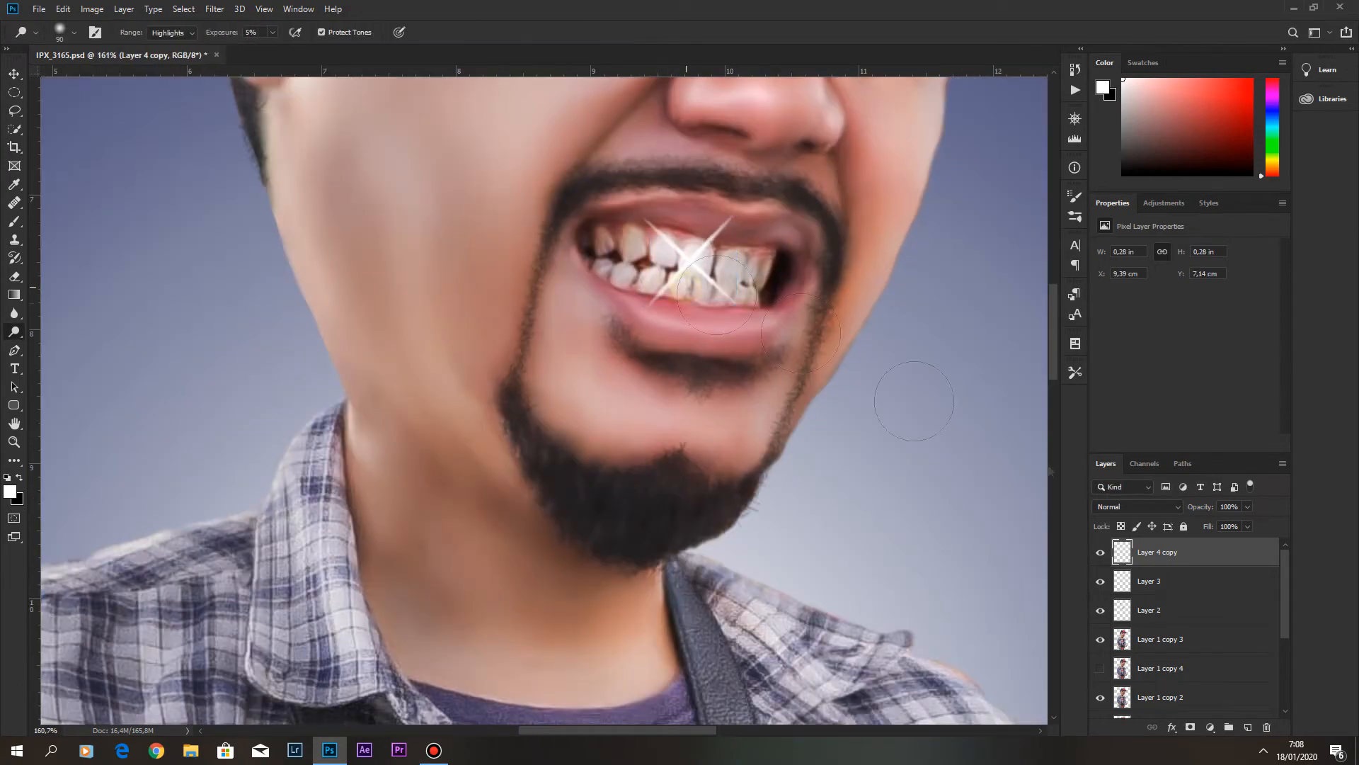
Dodge the highlights of the lower lip and chin on Layer 1 copy 3, using brush sizes between 45 and 90 px.
{"action": "left_click", "coordinate": [1162, 637]}
{"action": "scroll", "coordinate": [700, 328], "scroll_direction": "up", "scroll_amount": 3}
{"action": "key", "text": "bracketleft"}
{"action": "key", "text": "bracketleft"}
{"action": "key", "text": "bracketleft"}
{"action": "key", "text": "bracketleft"}
{"action": "key", "text": "bracketleft"}
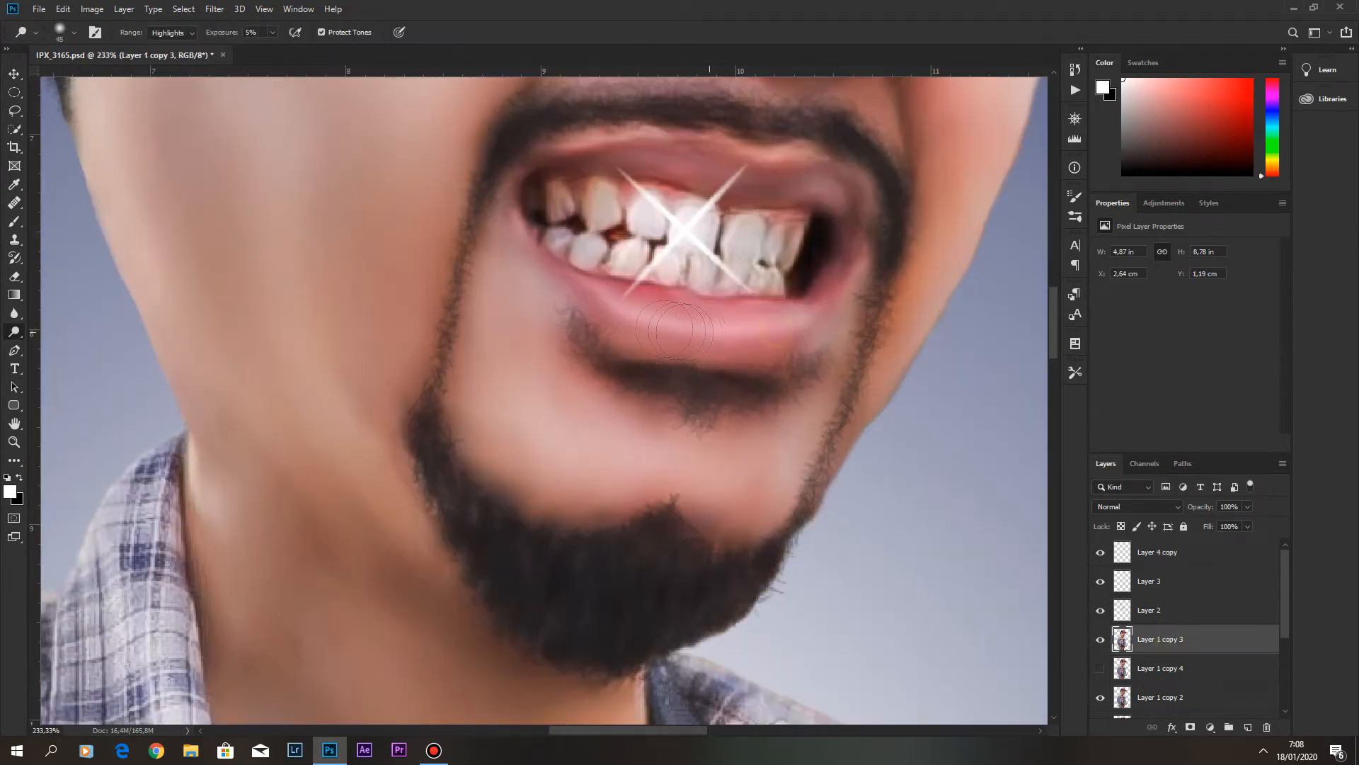
{"action": "scroll", "coordinate": [821, 318], "scroll_direction": "up", "scroll_amount": 3}
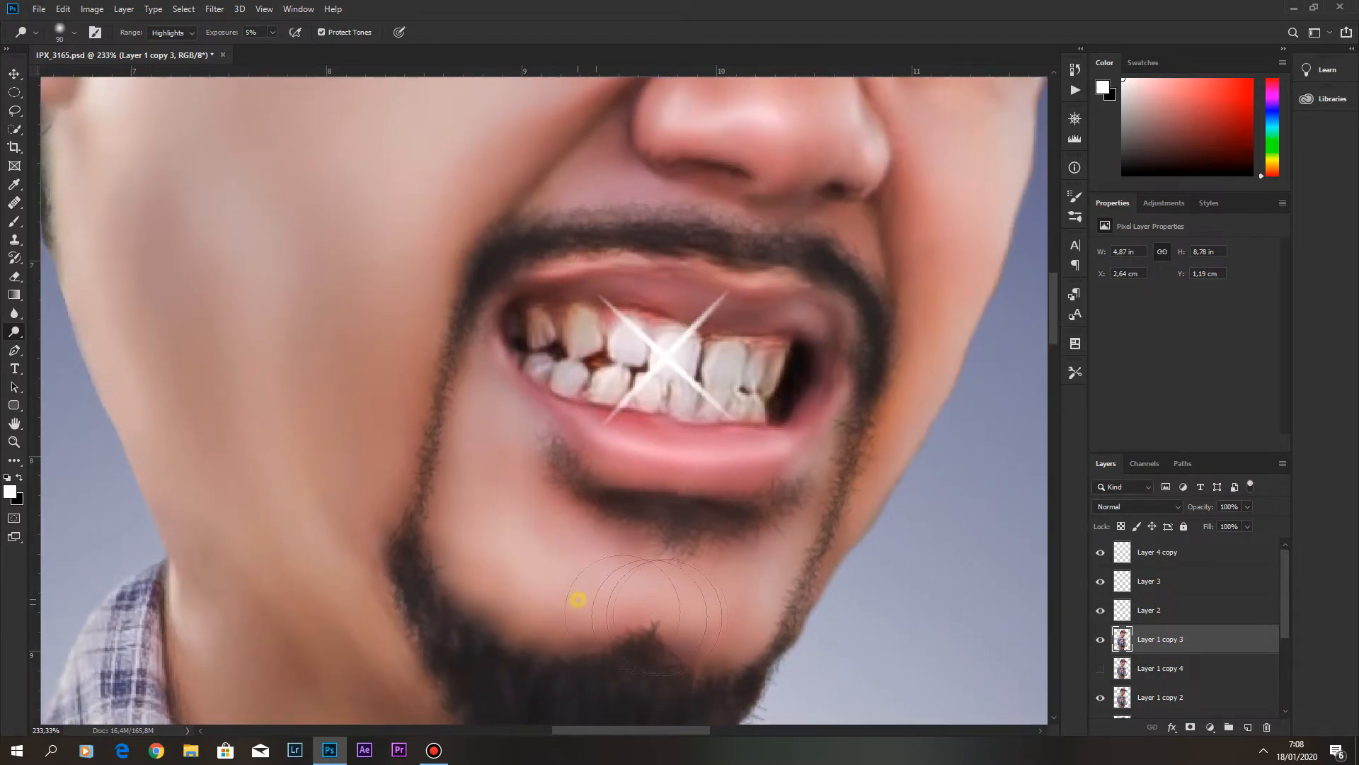
Dodge the highlights of the cheek and cap, enlarging the brush from 175 to 300 px.
{"action": "scroll", "coordinate": [690, 428], "scroll_direction": "down", "scroll_amount": 10}
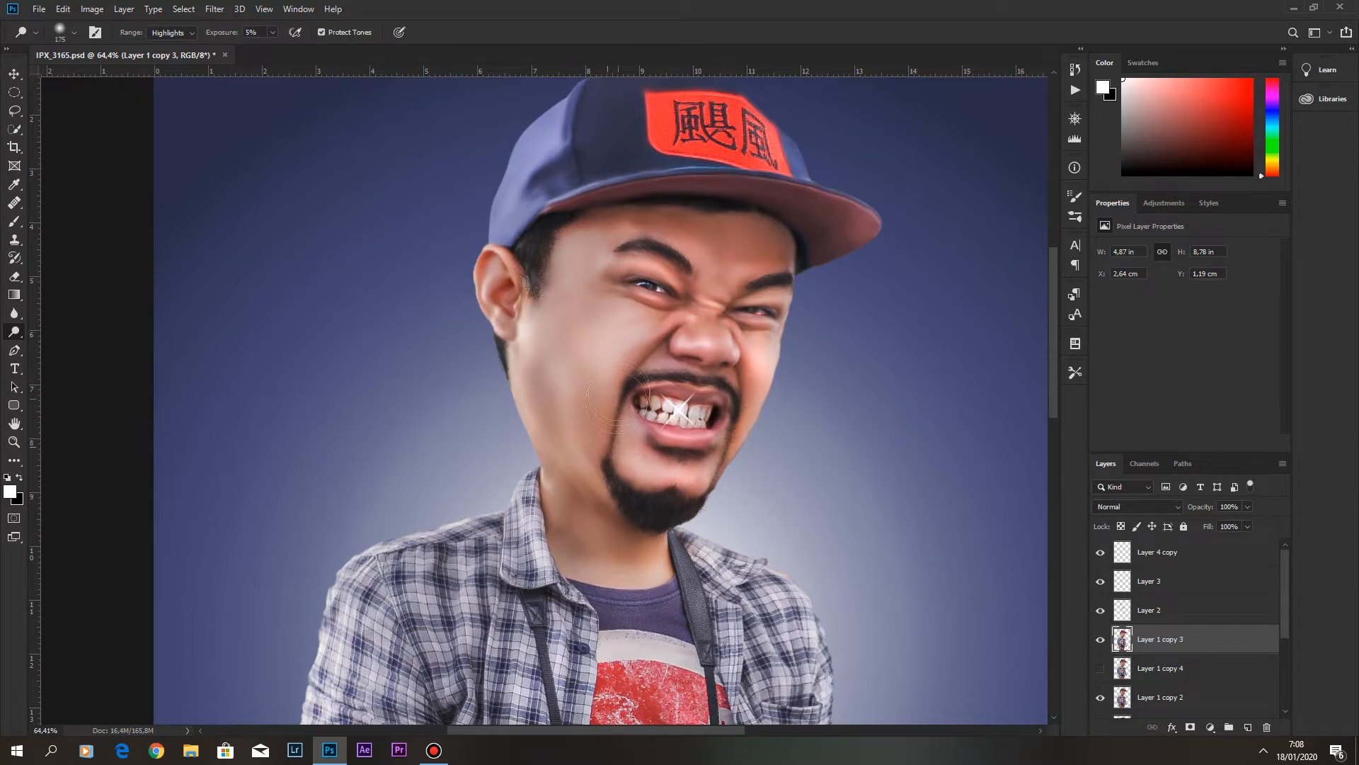
{"action": "scroll", "coordinate": [638, 506], "scroll_direction": "down", "scroll_amount": 5}
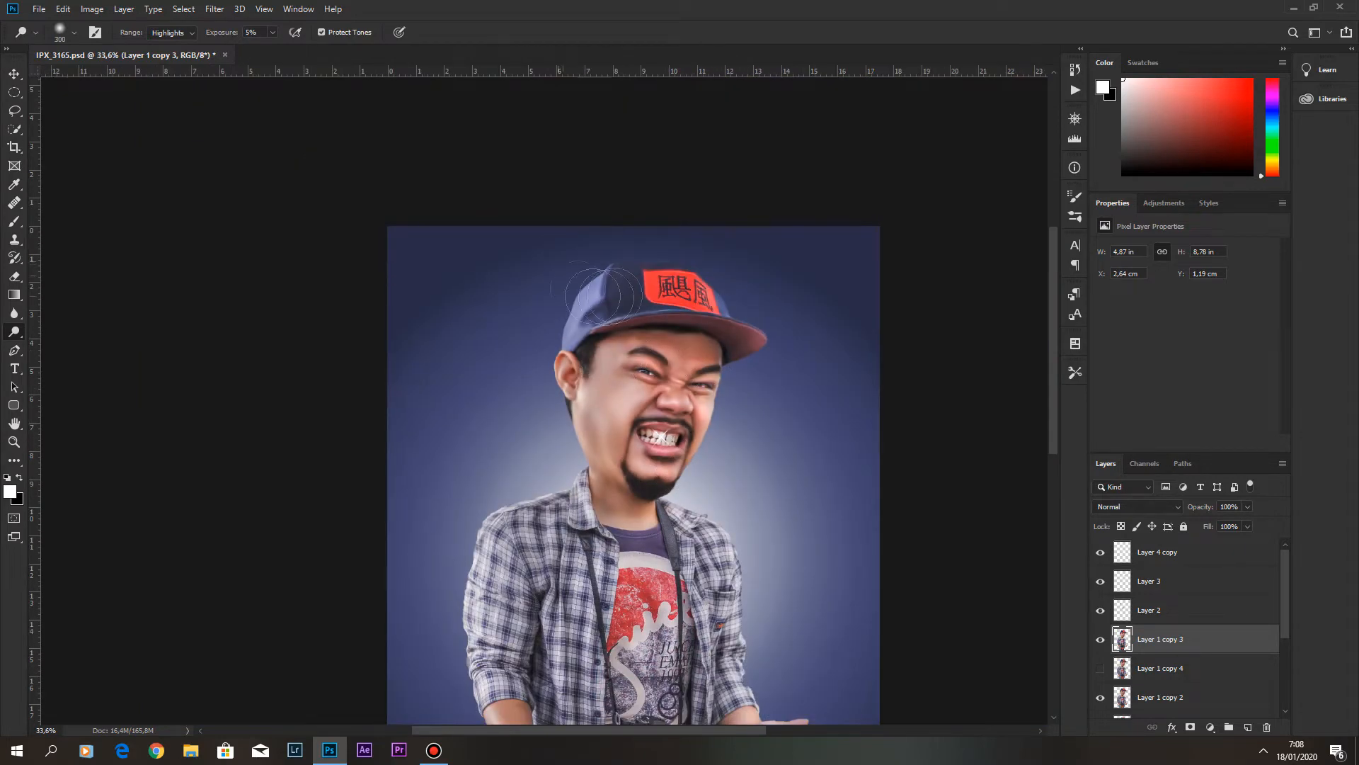
{"action": "scroll", "coordinate": [514, 490], "scroll_direction": "down", "scroll_amount": 3}
{"action": "scroll", "coordinate": [545, 677], "scroll_direction": "down", "scroll_amount": 2}
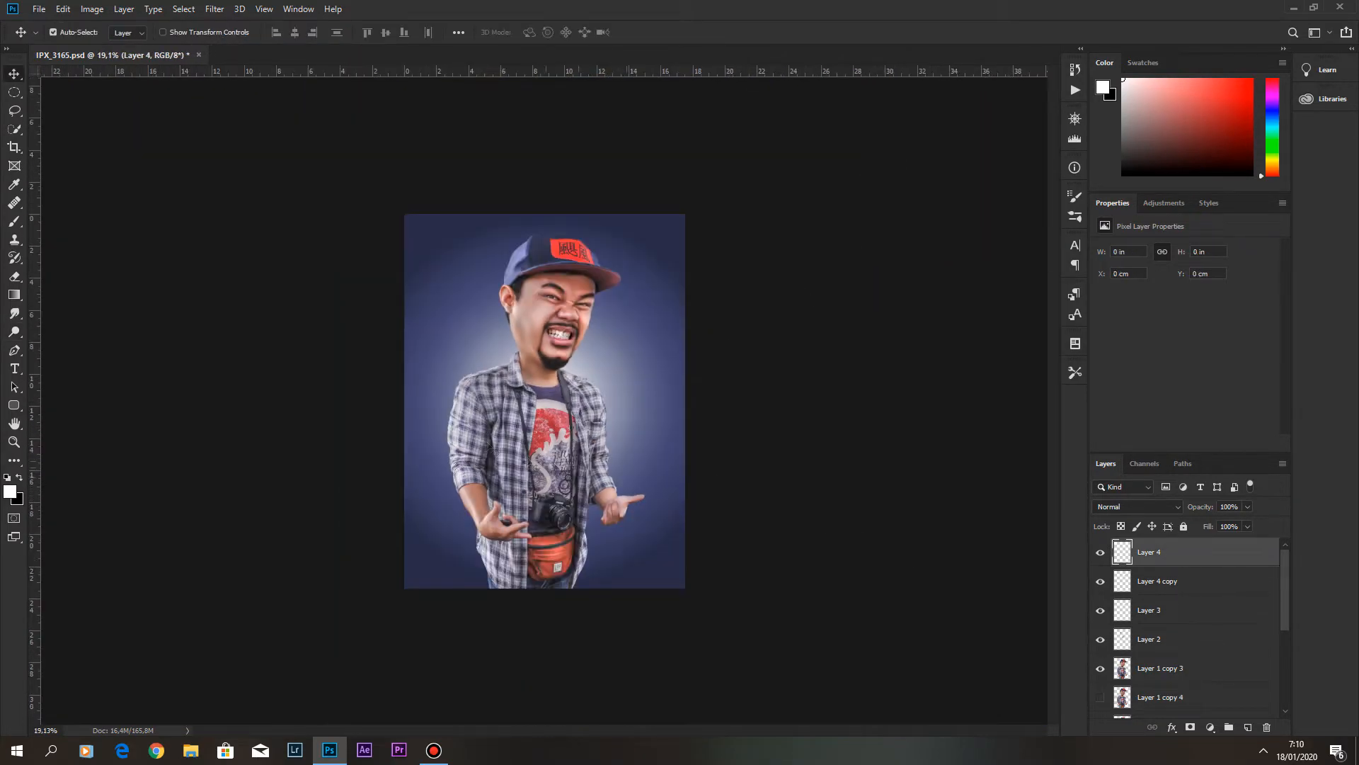
Select the Brush tool with a cloud-shaped brush tip at 2200 px.
{"action": "left_click", "coordinate": [14, 221]}
{"action": "left_click", "coordinate": [1074, 196]}
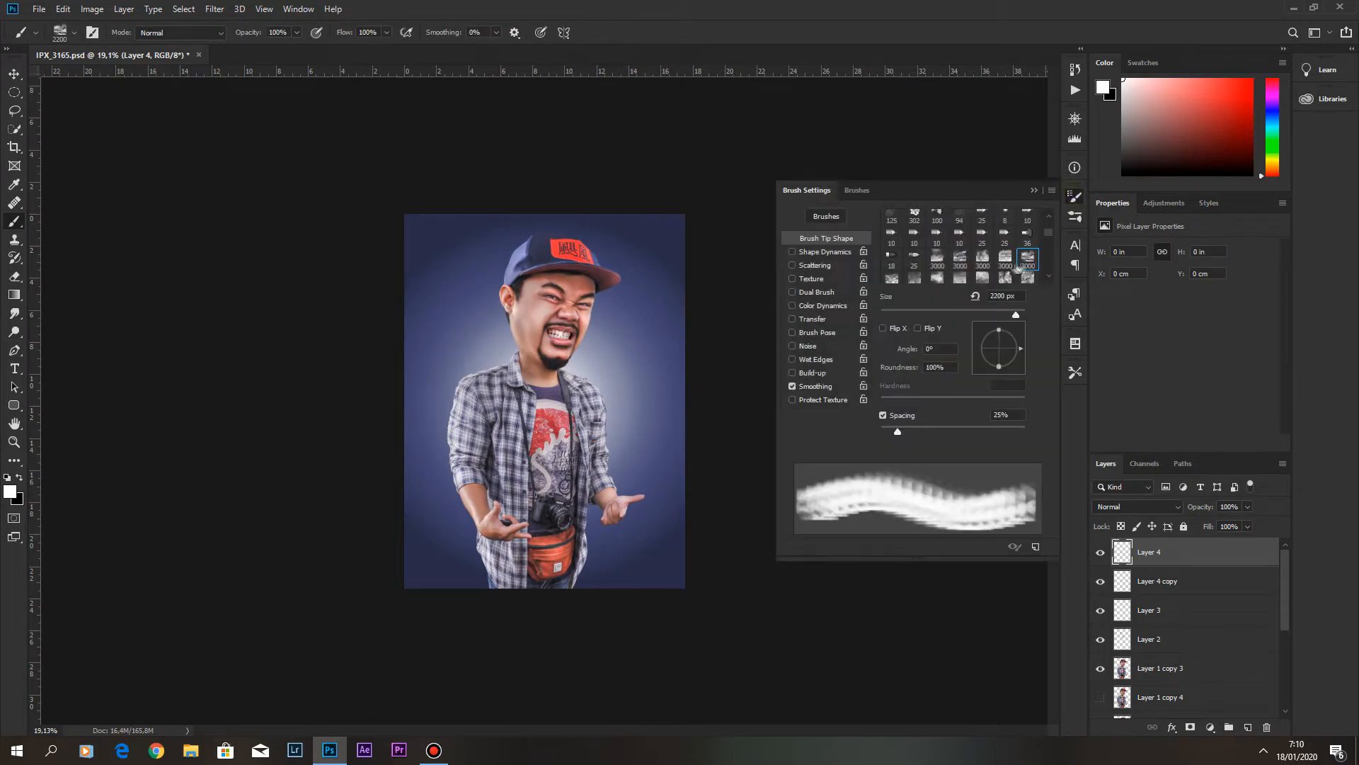
{"action": "left_click", "coordinate": [1033, 192]}
Stamp white smoke across the bottom edge of the picture on Layer 4 with the cloud brush.
{"action": "scroll", "coordinate": [529, 425], "scroll_direction": "down", "scroll_amount": 2}
{"action": "key", "text": "bracketleft"}
{"action": "key", "text": "bracketleft"}
{"action": "key", "text": "bracketleft"}
{"action": "key", "text": "bracketleft"}
{"action": "key", "text": "bracketleft"}
{"action": "key", "text": "bracketleft"}
{"action": "key", "text": "bracketleft"}
{"action": "key", "text": "bracketleft"}
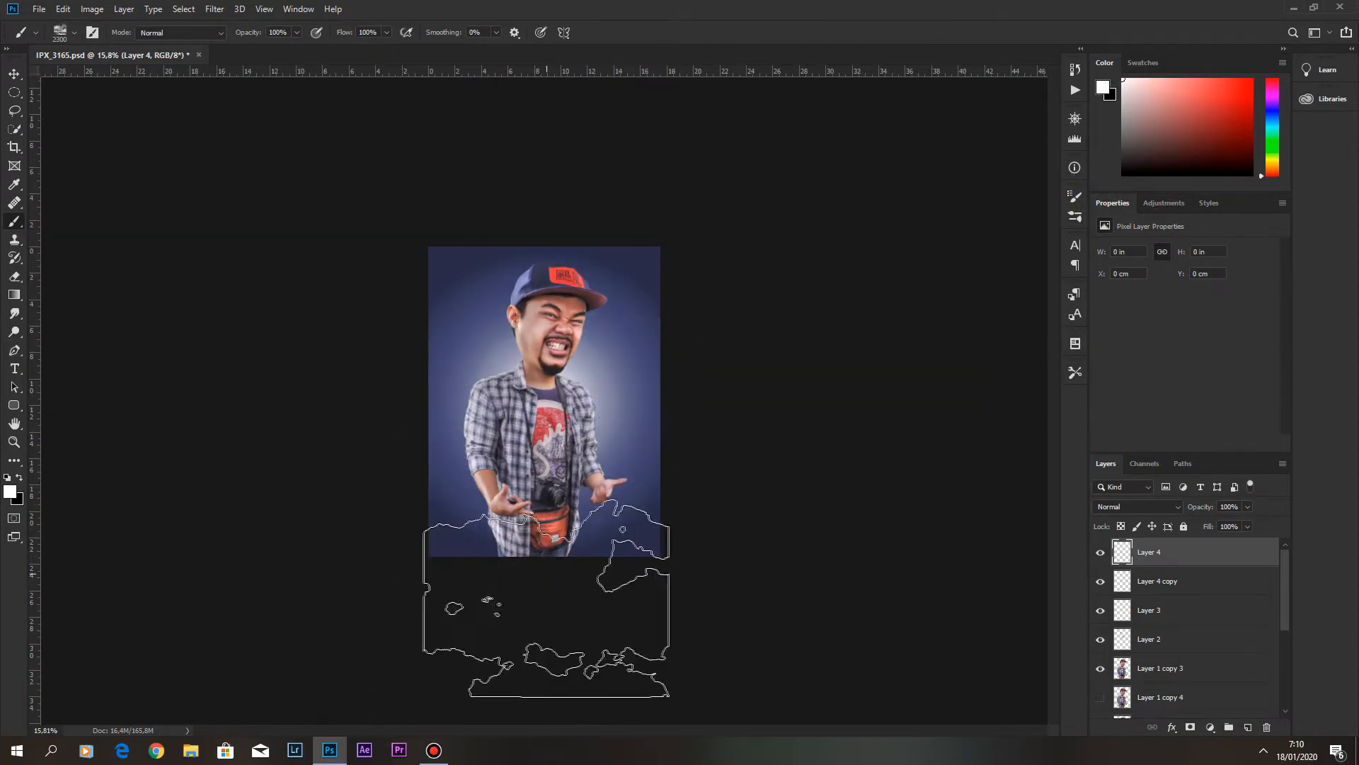
{"action": "left_click", "coordinate": [543, 579]}
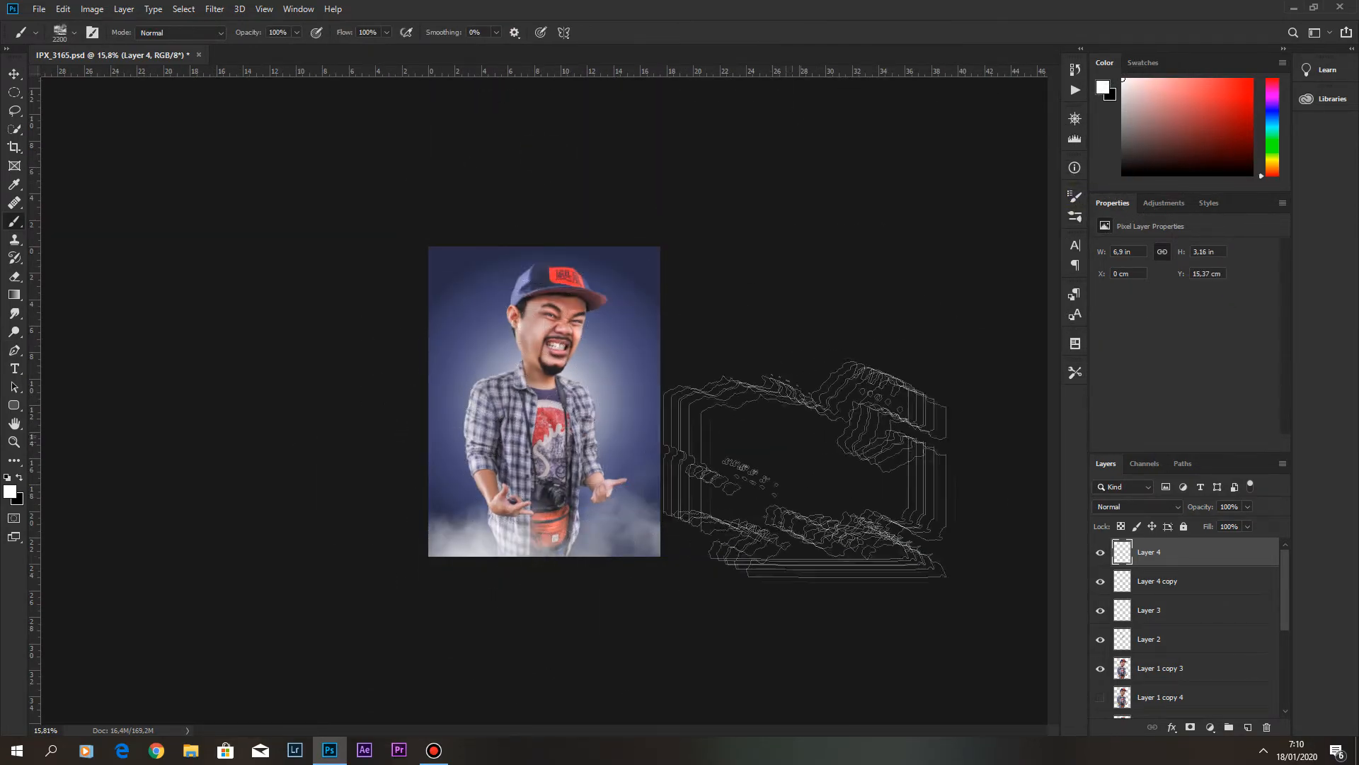
Duplicate the smoke layer, rotate the copy 90 degrees, and place it along the picture's right edge.
{"action": "left_click", "coordinate": [14, 73]}
{"action": "scroll", "coordinate": [637, 496], "scroll_direction": "up", "scroll_amount": 4}
{"action": "key", "text": "ctrl+j"}
{"action": "key", "text": "ctrl+t"}
{"action": "right_click", "coordinate": [650, 487]}
{"action": "left_click", "coordinate": [710, 643]}
{"action": "left_click_drag", "start_coordinate": [591, 495], "coordinate": [735, 341]}
{"action": "left_click_drag", "start_coordinate": [688, 231], "coordinate": [688, 173]}
{"action": "key", "text": "Return"}
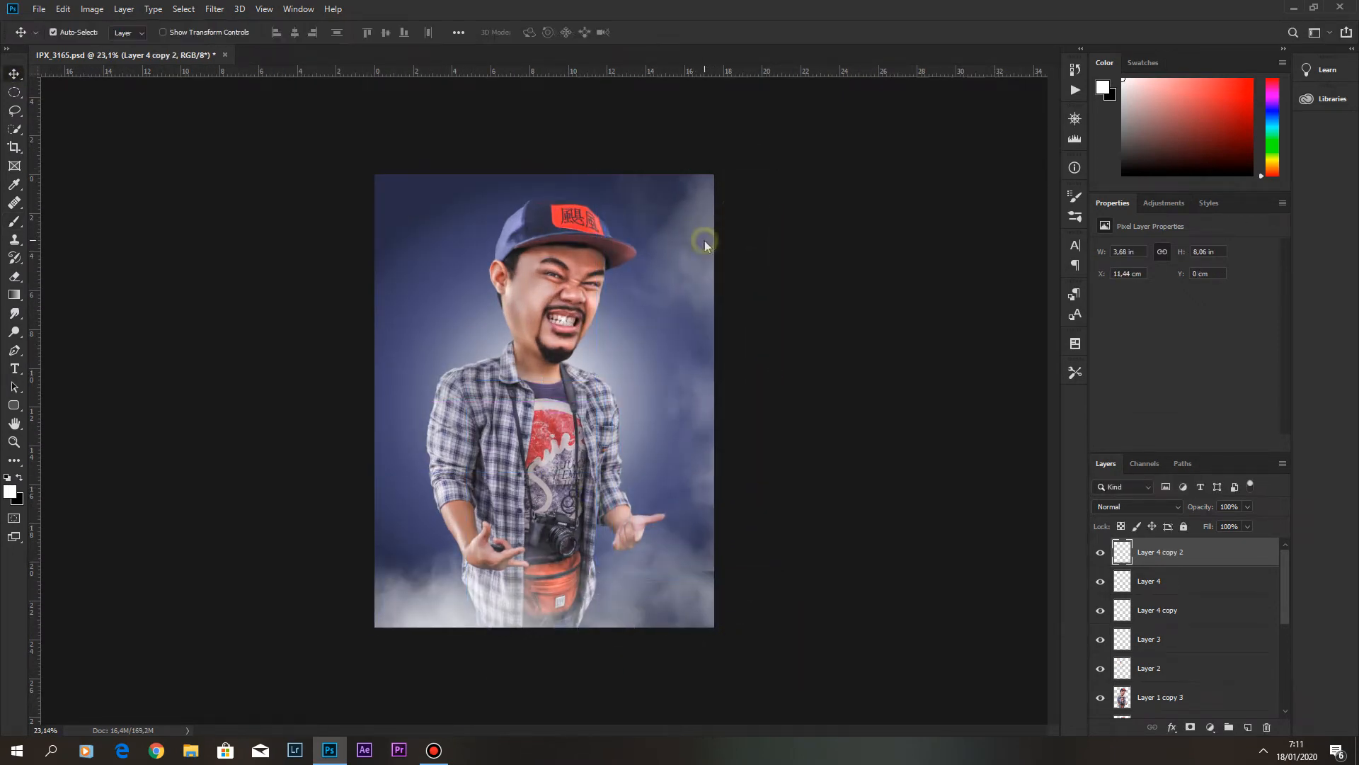
Duplicate the vertical smoke layer, flip the copy, and place smoke along the picture's side.
{"action": "key", "text": "ctrl+j"}
{"action": "key", "text": "ctrl+t"}
{"action": "right_click", "coordinate": [684, 251]}
{"action": "left_click", "coordinate": [723, 427]}
{"action": "key", "text": "Return"}
{"action": "left_click_drag", "start_coordinate": [448, 382], "coordinate": [679, 396]}
Duplicate the side smoke again, flip this copy, and place it along the picture's left edge.
{"action": "key", "text": "ctrl+j"}
{"action": "key", "text": "ctrl+t"}
{"action": "right_click", "coordinate": [667, 368]}
{"action": "left_click", "coordinate": [736, 544]}
{"action": "mouse_move", "coordinate": [663, 348]}
{"action": "left_mouse_down"}
{"action": "mouse_move", "coordinate": [621, 363]}
{"action": "mouse_move", "coordinate": [437, 347]}
{"action": "left_mouse_up"}
{"action": "key", "text": "Return"}
Erase the hard lower edges of the side smoke layers with a 1200 px soft round eraser.
{"action": "key", "text": "e"}
{"action": "right_click", "coordinate": [579, 637]}
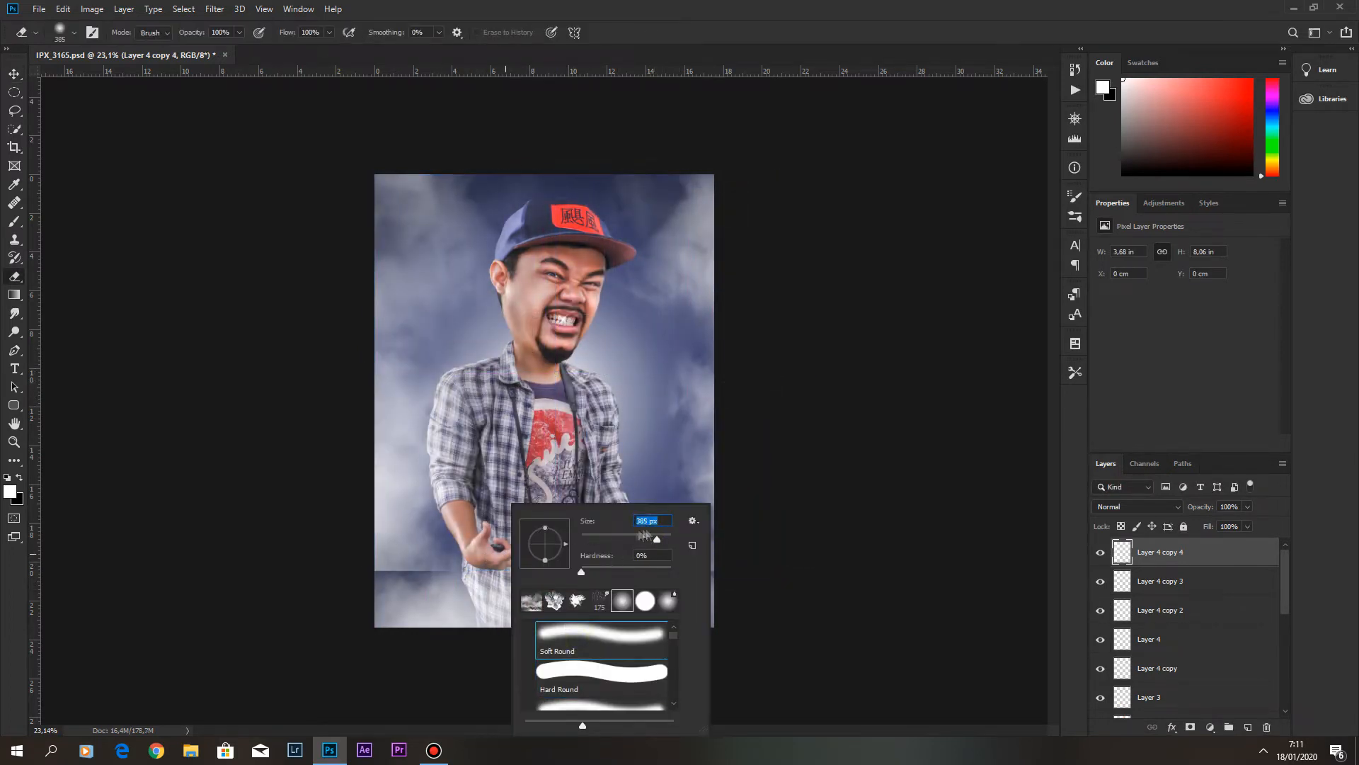
{"action": "type", "text": "1200"}
{"action": "key", "text": "Return"}
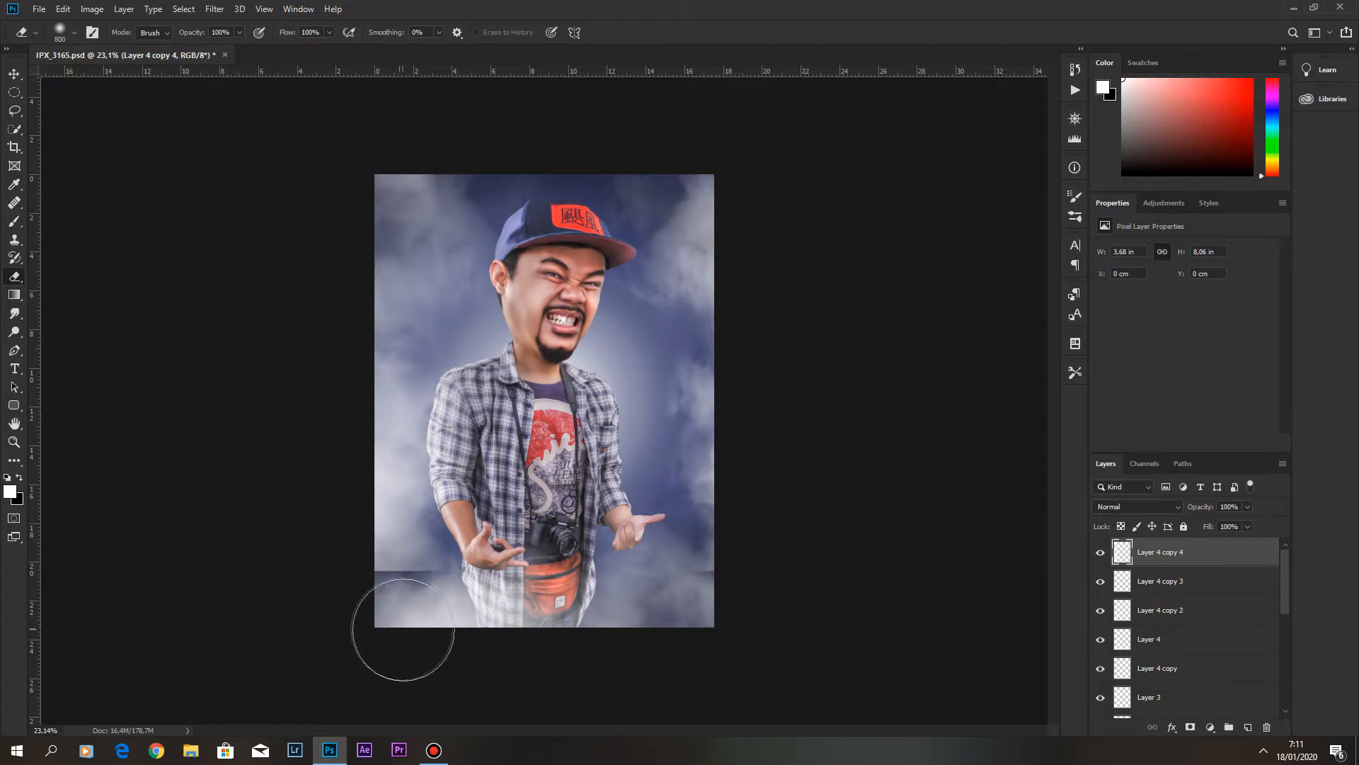
{"action": "left_click_drag", "start_coordinate": [415, 645], "coordinate": [549, 662]}
{"action": "left_click", "coordinate": [1174, 584]}
{"action": "left_click_drag", "start_coordinate": [684, 646], "coordinate": [713, 628]}
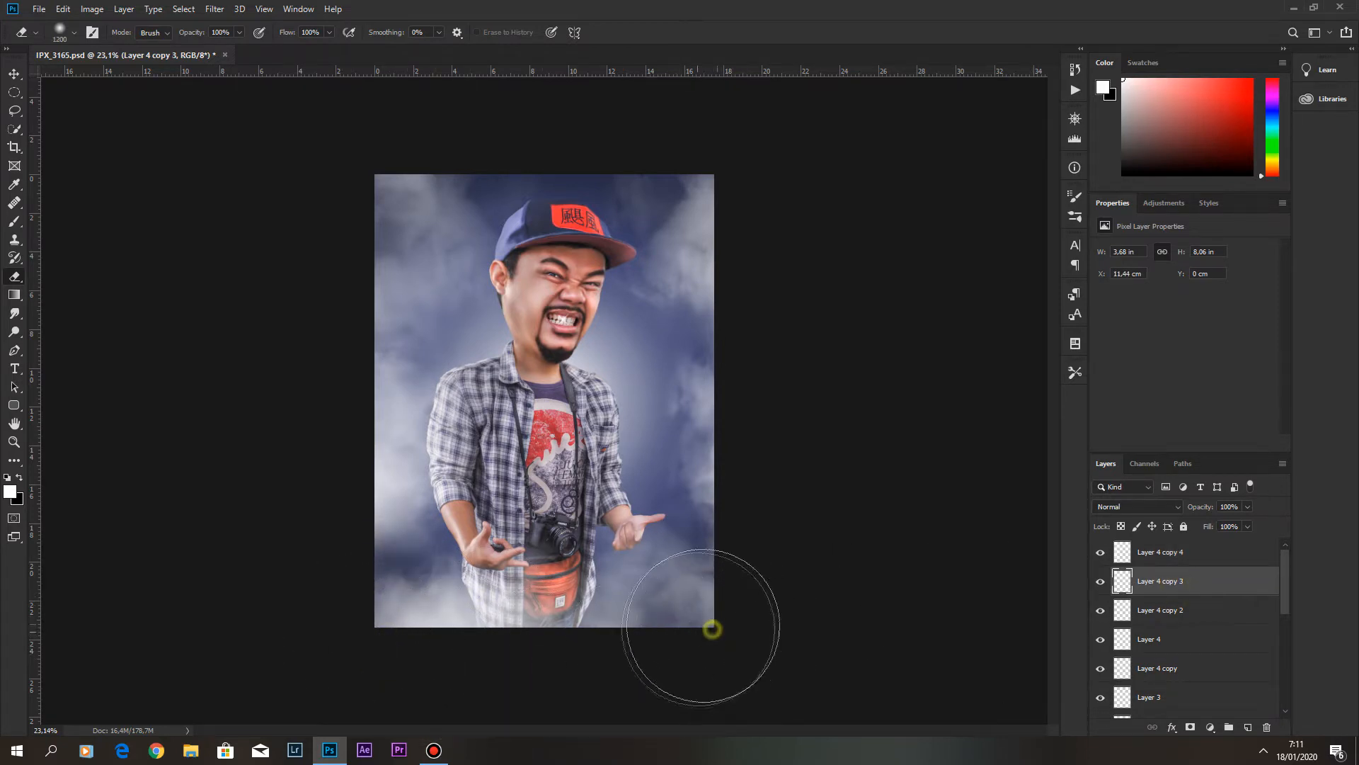
{"action": "left_click", "coordinate": [1161, 611]}
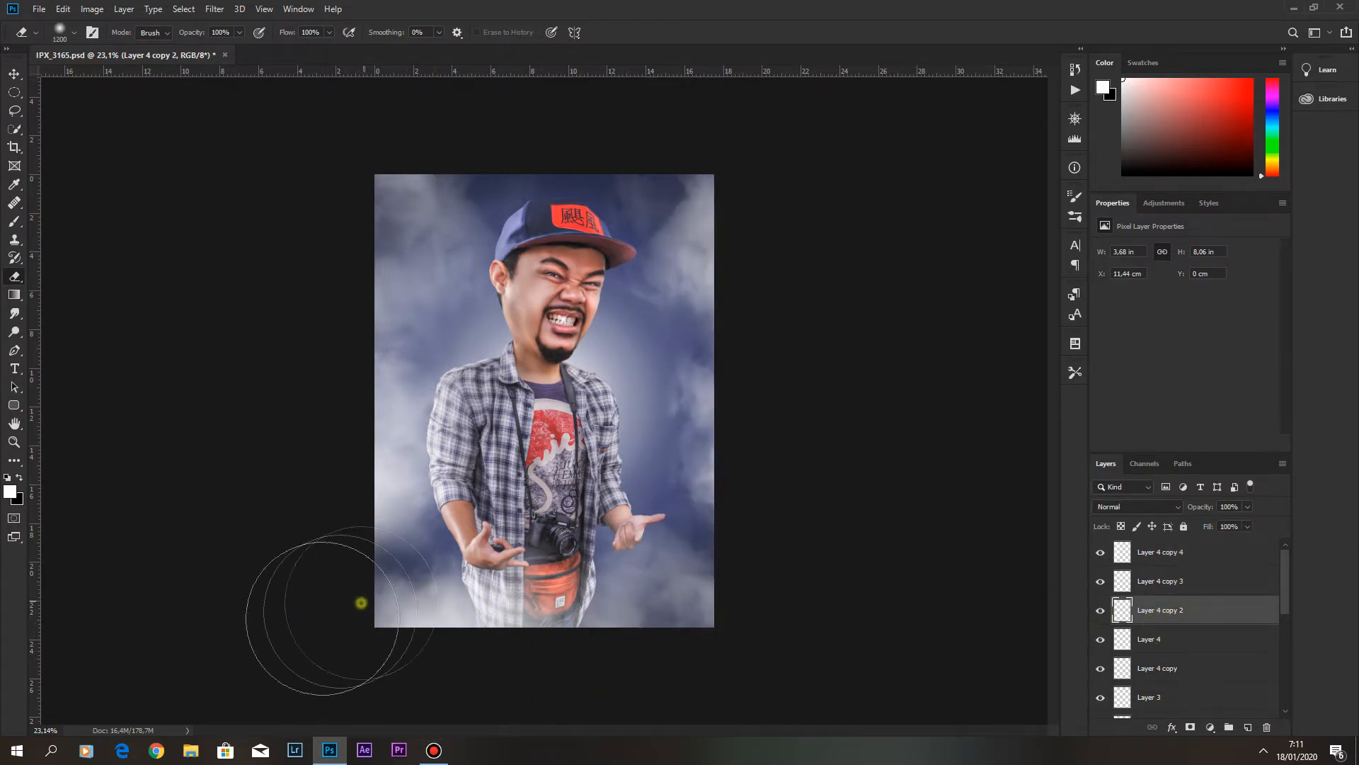
Stretch the left-hand smoke downward and shift it toward the picture's left edge.
{"action": "key", "text": "v"}
{"action": "left_click", "coordinate": [416, 360]}
{"action": "key", "text": "ctrl+t"}
{"action": "left_click_drag", "start_coordinate": [465, 572], "coordinate": [465, 599]}
{"action": "key", "text": "Return"}
{"action": "left_click_drag", "start_coordinate": [434, 455], "coordinate": [405, 457]}
Duplicate the bottom smoke on Layer 4, flip the copy, and place it along the picture's top edge.
{"action": "left_click", "coordinate": [592, 623]}
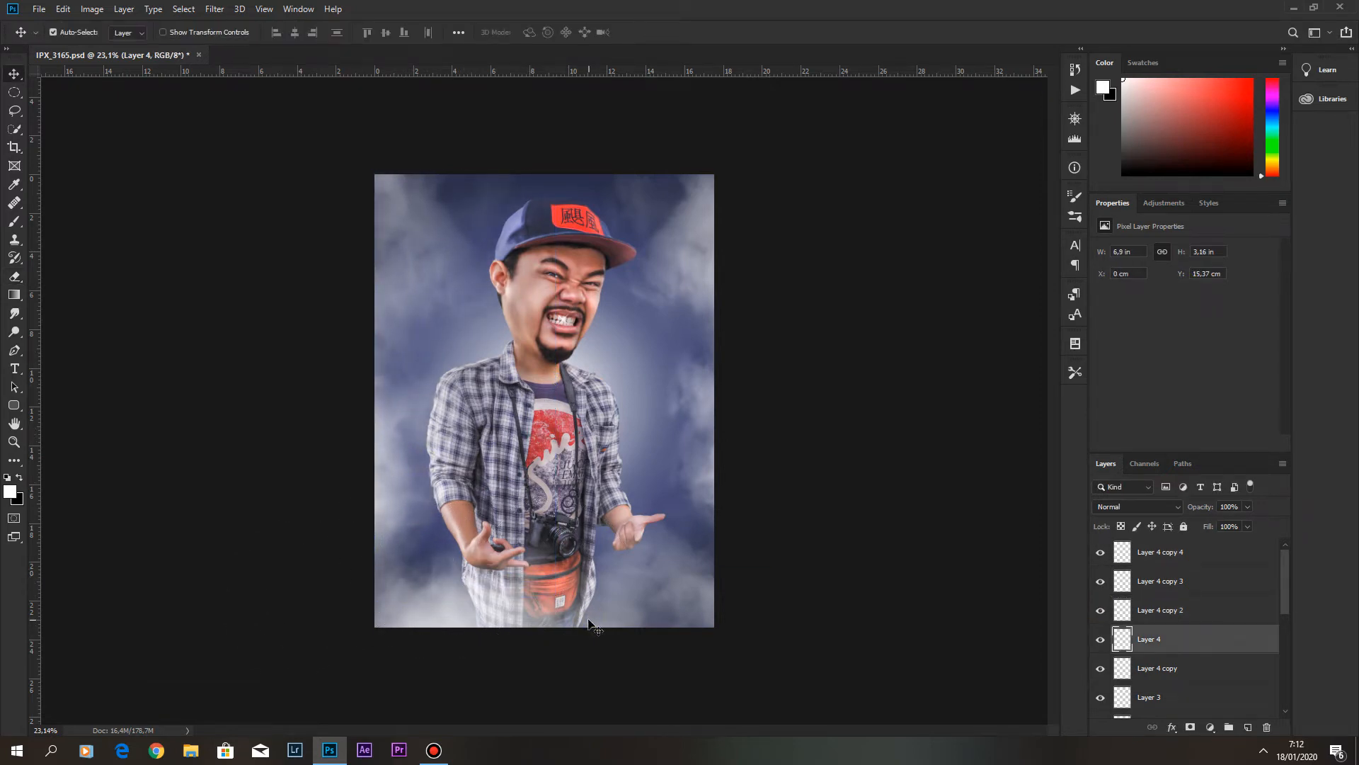
{"action": "key", "text": "ctrl+j"}
{"action": "key", "text": "ctrl+t"}
{"action": "right_click", "coordinate": [604, 580]}
{"action": "left_click", "coordinate": [640, 572]}
{"action": "left_click_drag", "start_coordinate": [641, 572], "coordinate": [640, 190]}
{"action": "key", "text": "Return"}
Merge the smoke layers from Layer 4 copy 4 down to Layer 4 and compare the picture without them.
{"action": "key", "text": "ctrl+0"}
{"action": "scroll", "coordinate": [552, 311], "scroll_direction": "down", "scroll_amount": 4}
{"action": "left_click", "coordinate": [1176, 552]}
{"action": "left_click", "coordinate": [1161, 669], "text": "shift"}
{"action": "key", "text": "ctrl+e"}
{"action": "left_click", "coordinate": [1100, 552]}
{"action": "left_click", "coordinate": [1101, 552]}
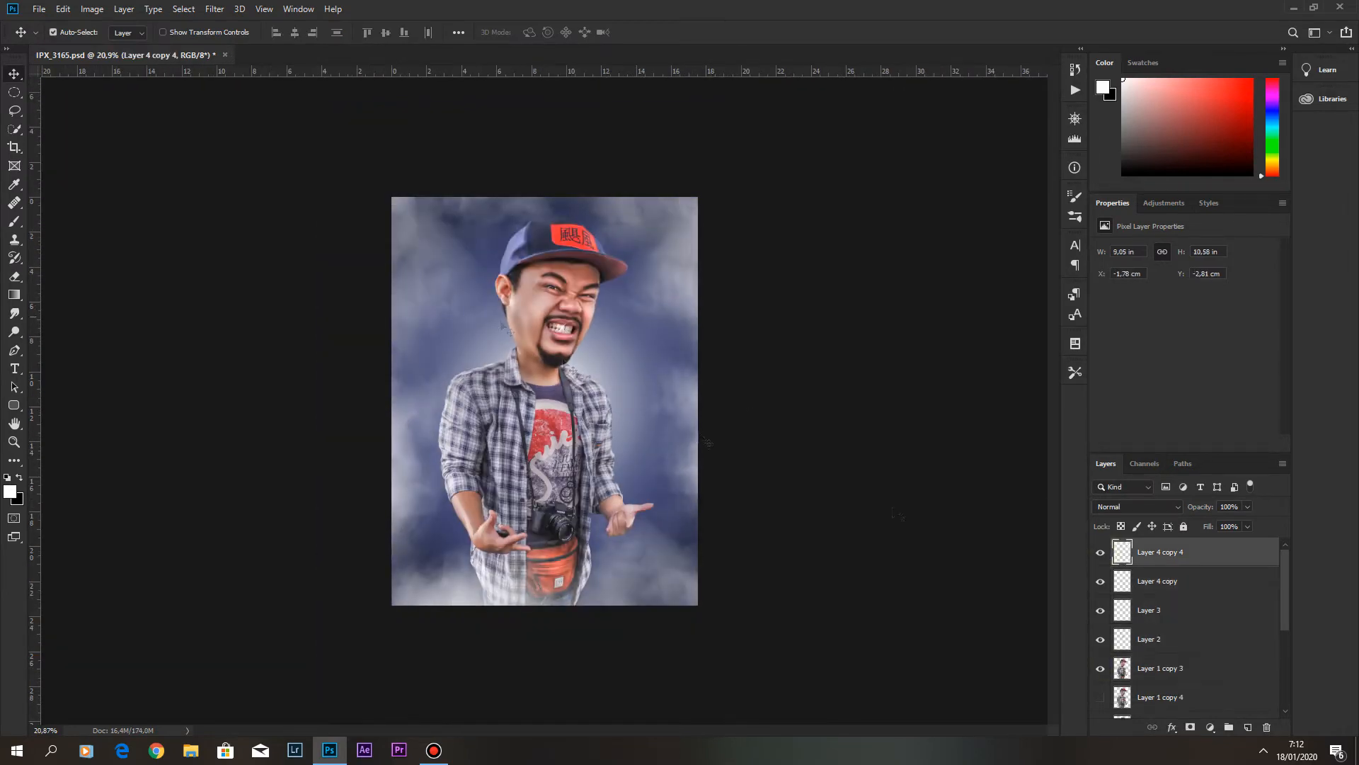
Set the merged smoke layer's opacity to 60%.
{"action": "left_click", "coordinate": [1231, 506]}
{"action": "type", "text": "70"}
{"action": "key", "text": "Return"}
Add a new layer directly below Layer 1 copy 3 and choose a soft round brush.
{"action": "scroll", "coordinate": [545, 401], "scroll_direction": "up", "scroll_amount": 3}
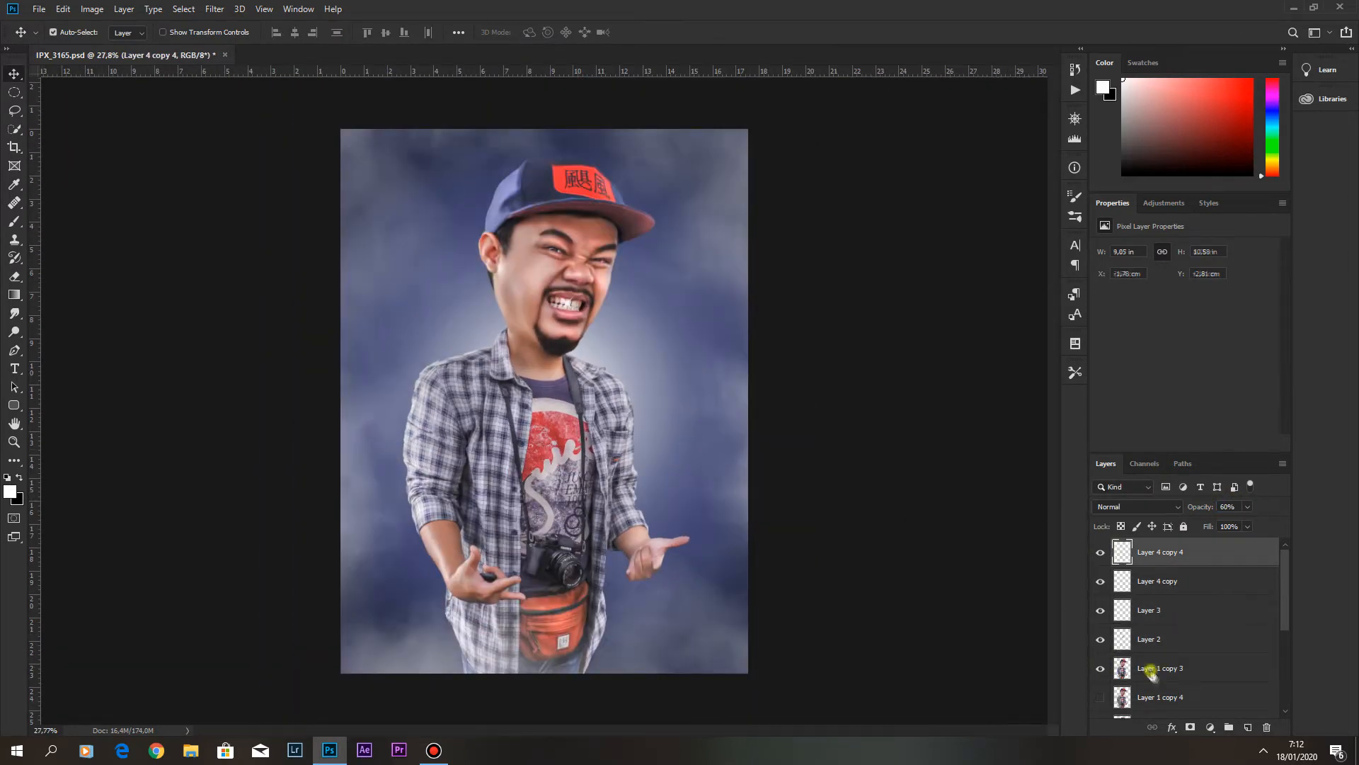
{"action": "left_click", "coordinate": [1152, 691]}
{"action": "key", "text": "ctrl+shift+alt+n"}
{"action": "key", "text": "b"}
{"action": "right_click", "coordinate": [495, 498]}
{"action": "left_click", "coordinate": [516, 481]}
{"action": "left_click", "coordinate": [698, 126]}
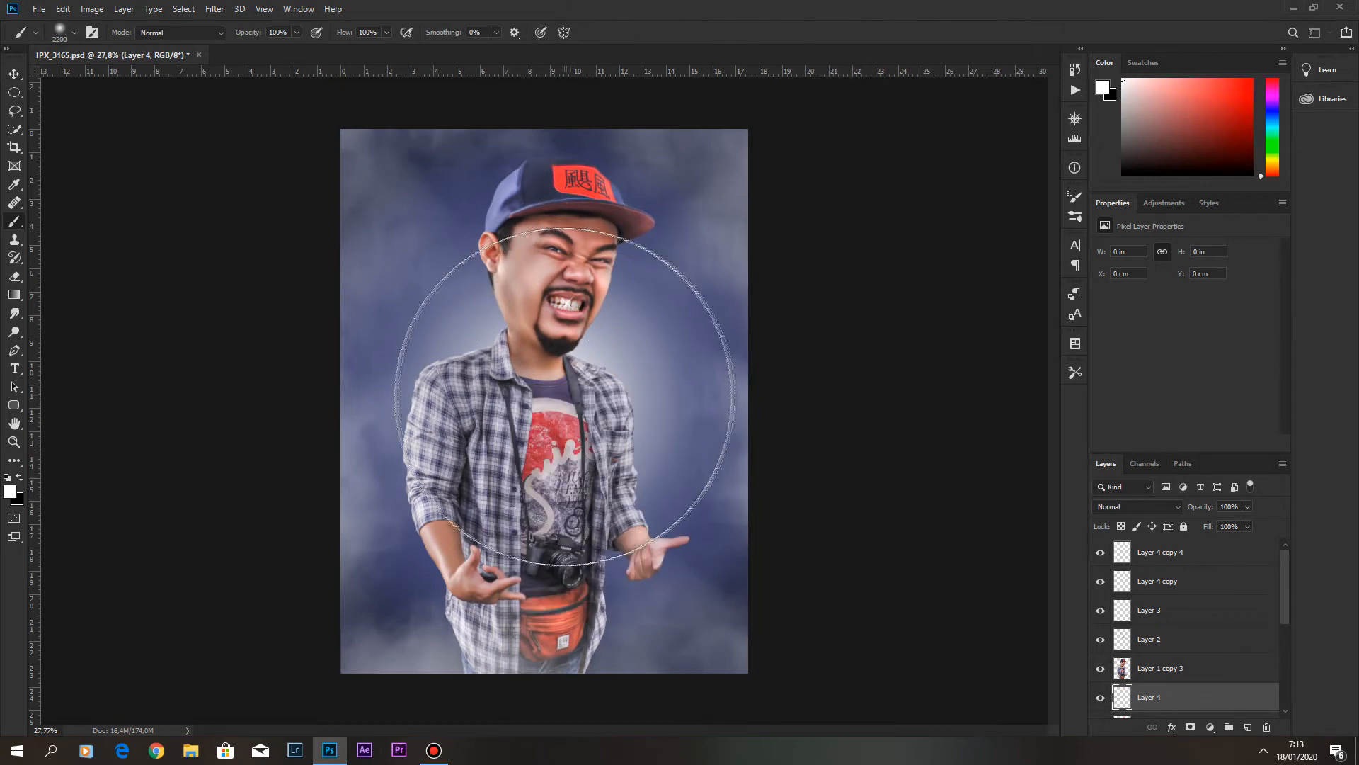
Paint a soft white glow behind the man's head and cap on the new layer, reducing the brush to 700 px.
{"action": "key", "text": "bracketleft"}
{"action": "key", "text": "bracketleft"}
{"action": "key", "text": "bracketleft"}
{"action": "key", "text": "bracketleft"}
{"action": "key", "text": "bracketleft"}
{"action": "key", "text": "bracketleft"}
{"action": "key", "text": "bracketleft"}
{"action": "key", "text": "bracketleft"}
{"action": "key", "text": "bracketleft"}
{"action": "key", "text": "bracketleft"}
{"action": "key", "text": "bracketleft"}
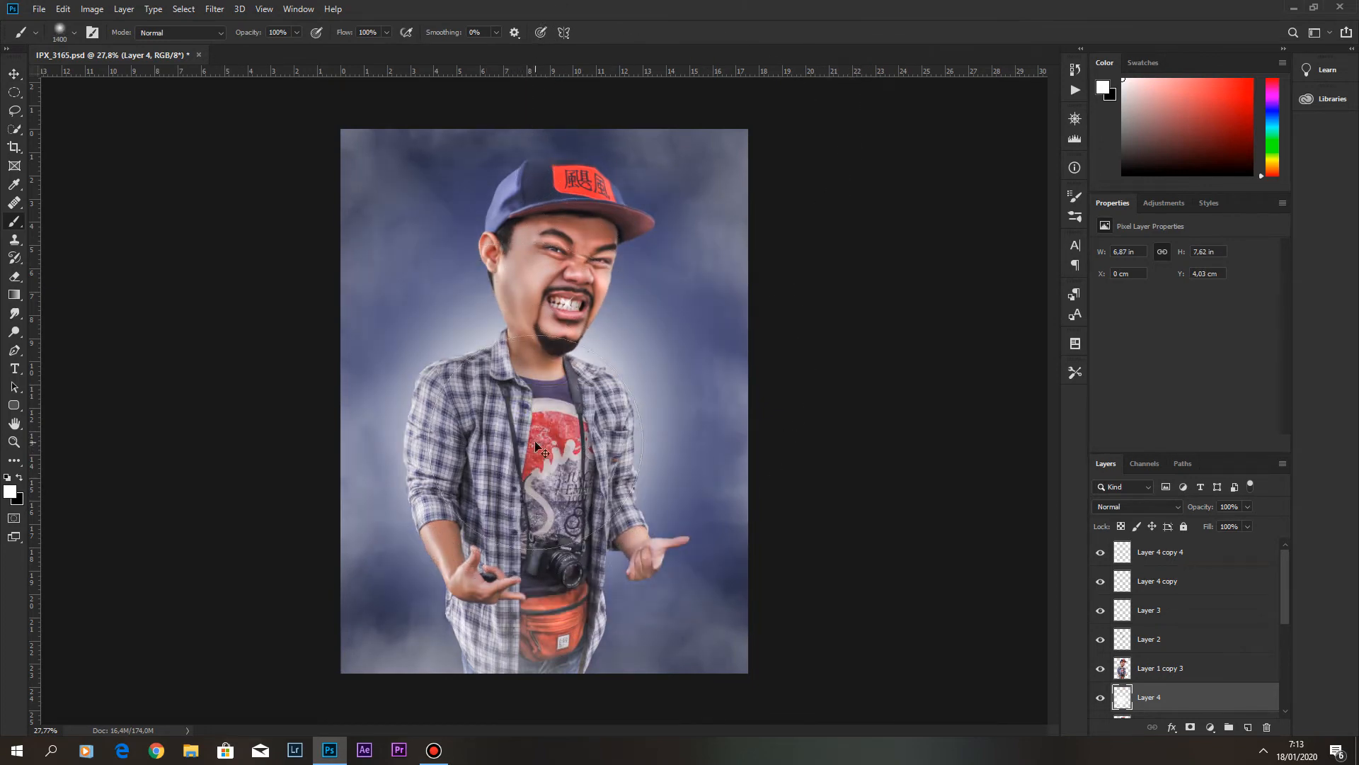
{"action": "scroll", "coordinate": [454, 453], "scroll_direction": "down", "scroll_amount": 5}
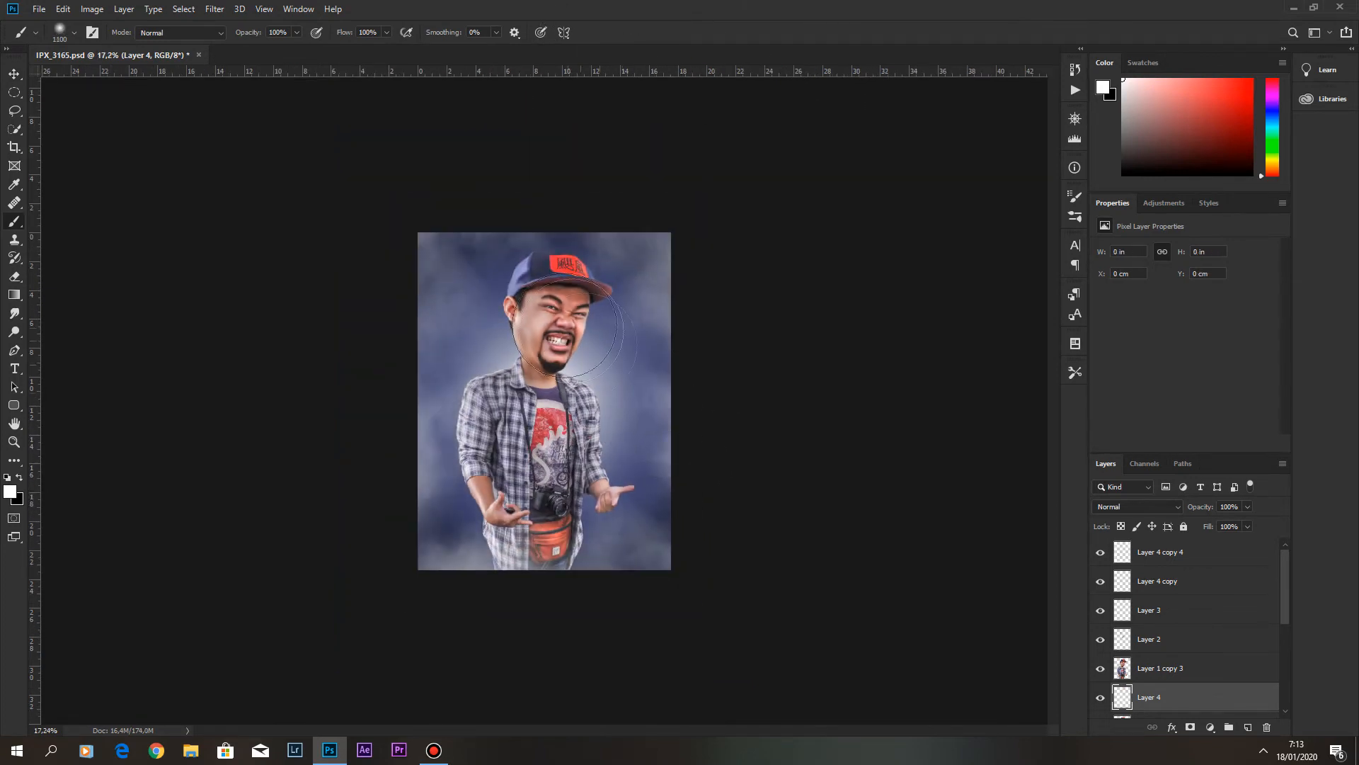
{"action": "scroll", "coordinate": [546, 312], "scroll_direction": "up", "scroll_amount": 9}
{"action": "key", "text": "bracketleft"}
{"action": "key", "text": "bracketleft"}
{"action": "key", "text": "bracketleft"}
{"action": "key", "text": "bracketleft"}
{"action": "scroll", "coordinate": [550, 322], "scroll_direction": "down", "scroll_amount": 3}
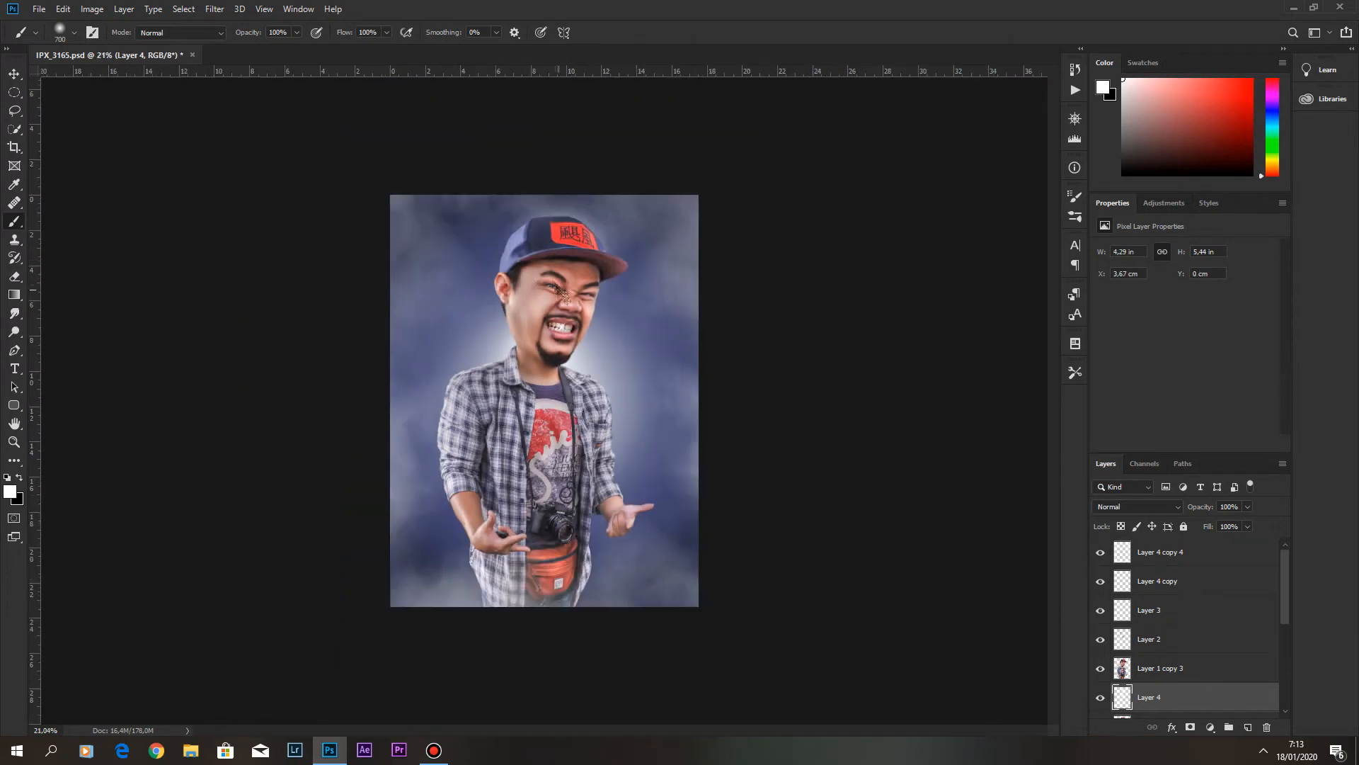
{"action": "scroll", "coordinate": [536, 402], "scroll_direction": "up", "scroll_amount": 4}
Select the man's layer and set the Dodge tool to 10 px, Midtones range and 20% exposure for the face.
{"action": "left_click", "coordinate": [14, 73]}
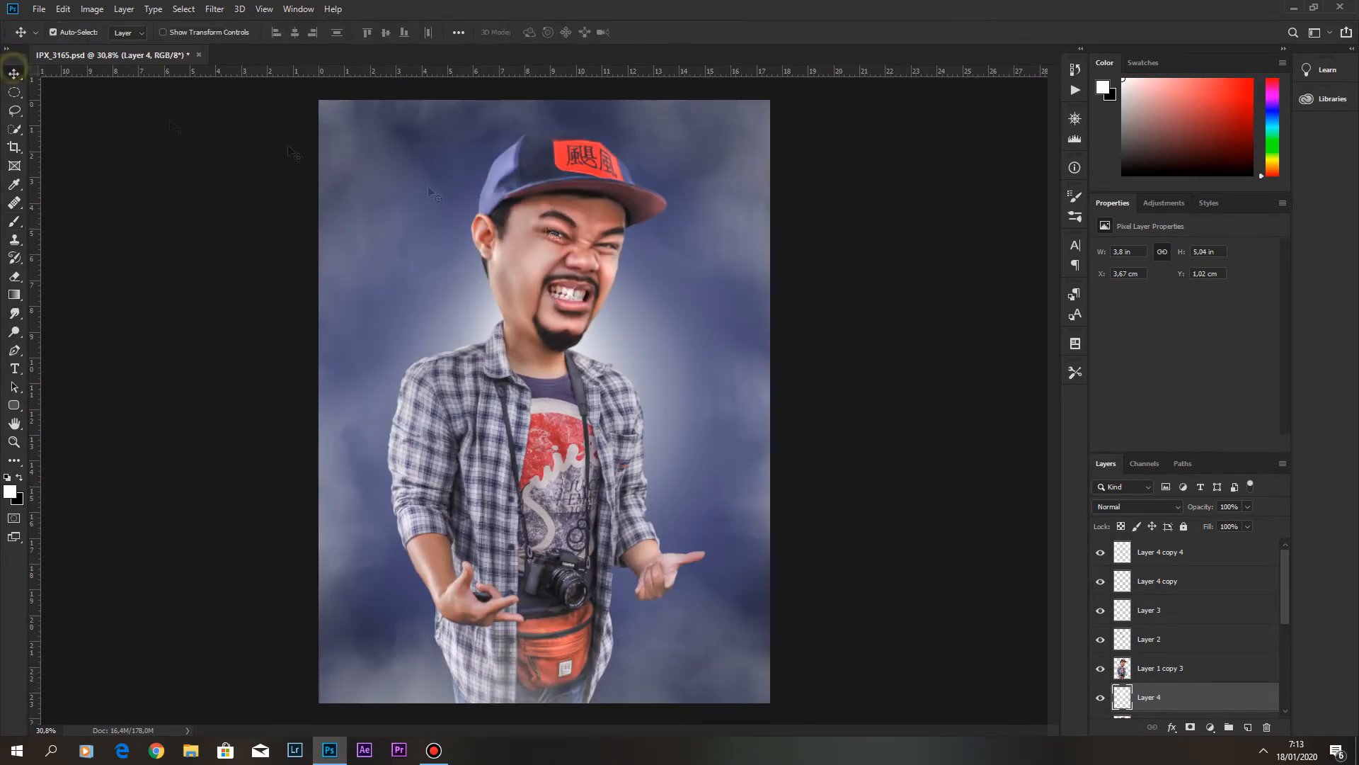
{"action": "scroll", "coordinate": [555, 284], "scroll_direction": "down", "scroll_amount": 2}
{"action": "left_click", "coordinate": [555, 269]}
{"action": "scroll", "coordinate": [555, 257], "scroll_direction": "up", "scroll_amount": 16}
{"action": "left_click", "coordinate": [14, 331]}
{"action": "right_click", "coordinate": [597, 283]}
{"action": "left_click_drag", "start_coordinate": [691, 320], "coordinate": [676, 319]}
{"action": "left_click", "coordinate": [733, 46]}
{"action": "key", "text": "2"}
{"action": "scroll", "coordinate": [543, 359], "scroll_direction": "up", "scroll_amount": 5}
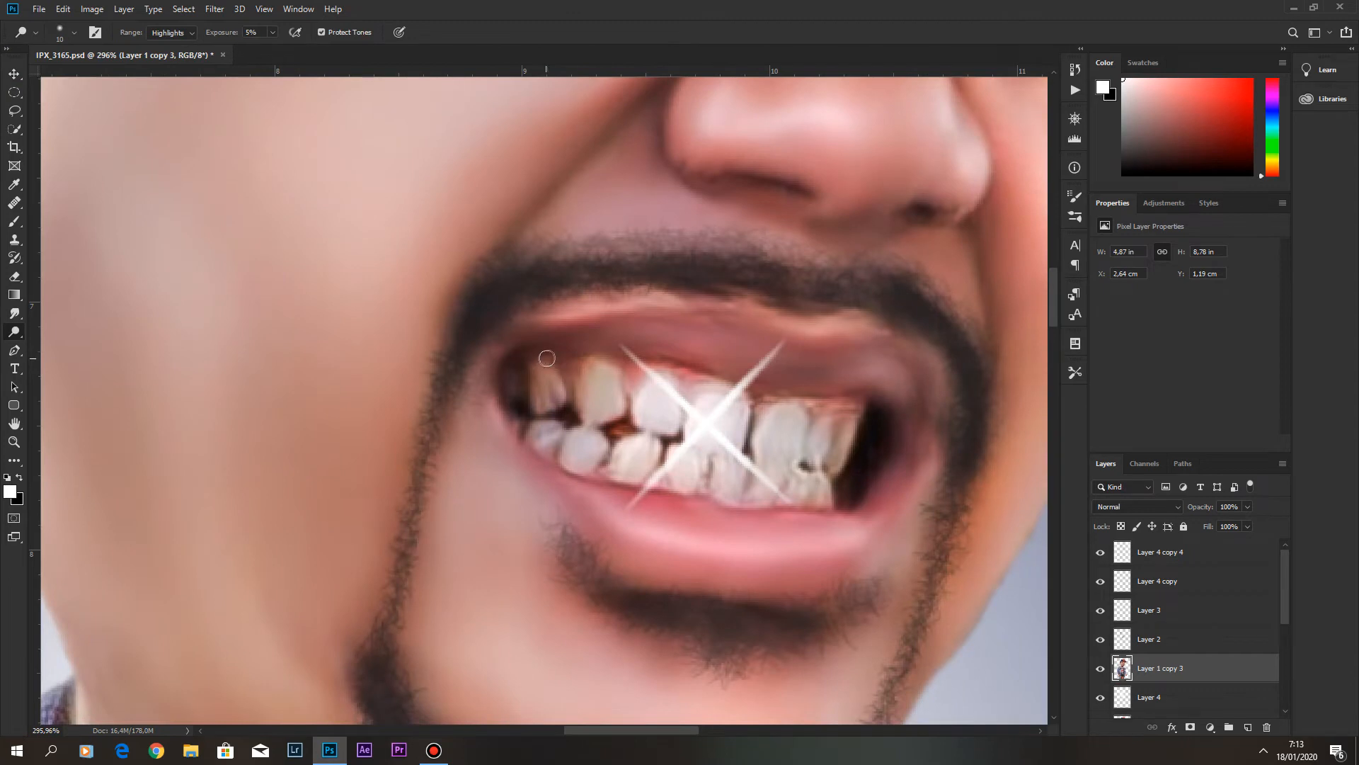
{"action": "scroll", "coordinate": [546, 358], "scroll_direction": "down", "scroll_amount": 6}
{"action": "scroll", "coordinate": [575, 281], "scroll_direction": "up", "scroll_amount": 7}
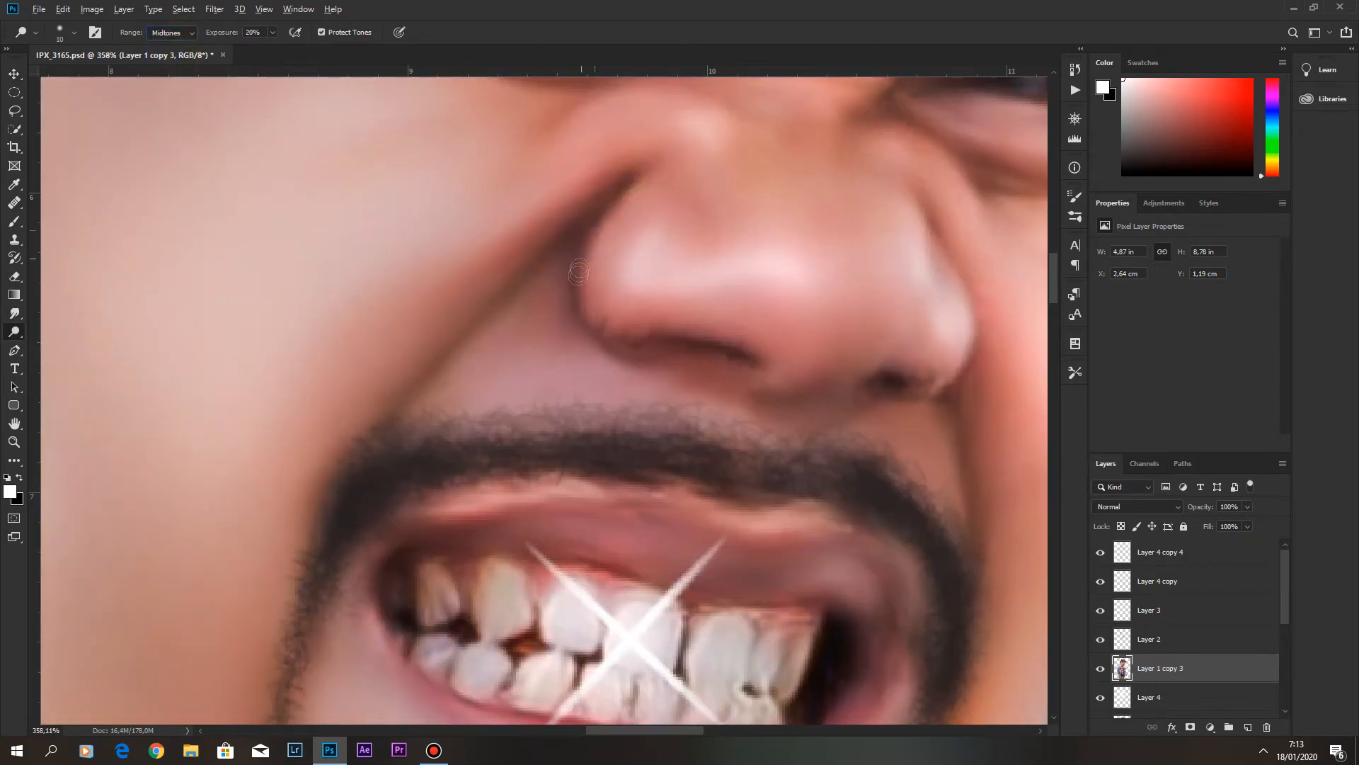
Dodge the contours around the nose, eyes and brow creases, shrinking the brush to 4 px and raising exposure to 25%.
{"action": "left_click_drag", "start_coordinate": [755, 366], "coordinate": [555, 317]}
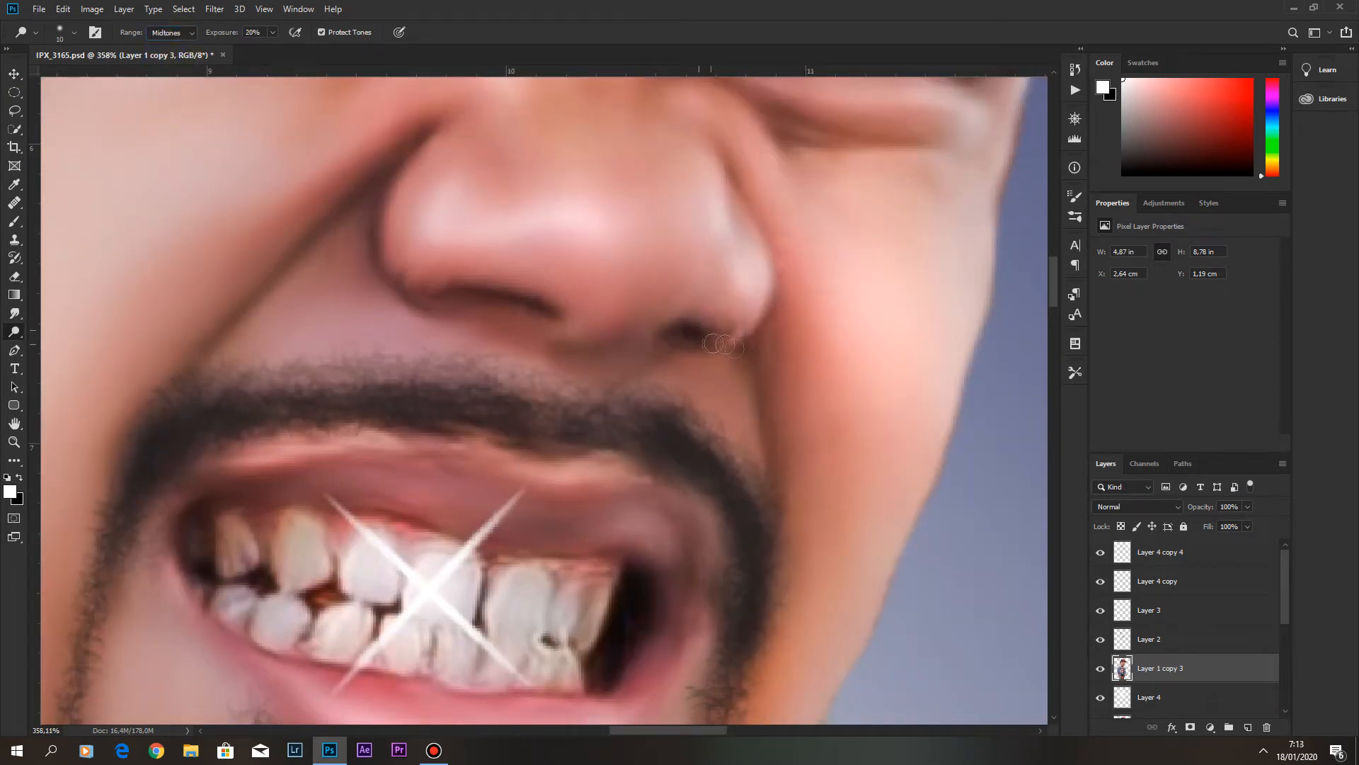
{"action": "scroll", "coordinate": [792, 362], "scroll_direction": "up", "scroll_amount": 3}
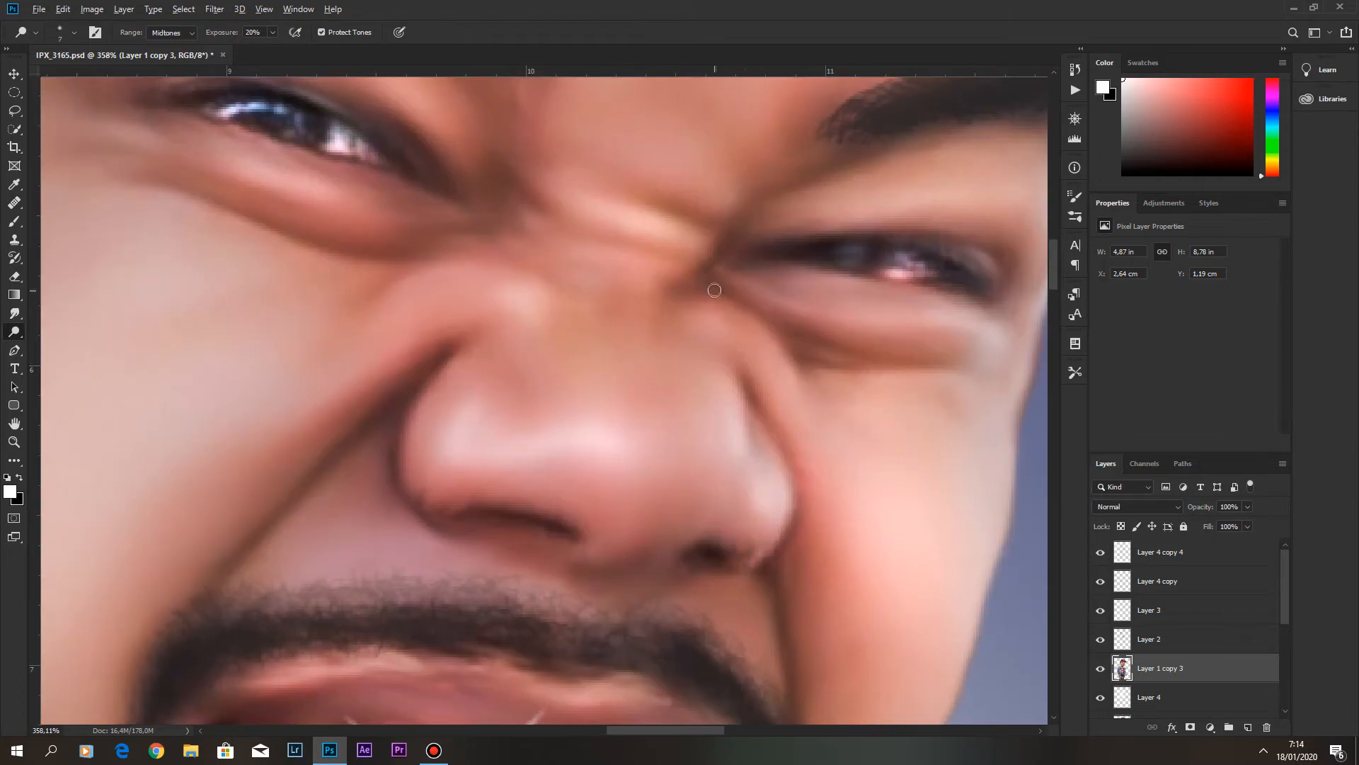
{"action": "left_click_drag", "start_coordinate": [651, 202], "coordinate": [856, 294]}
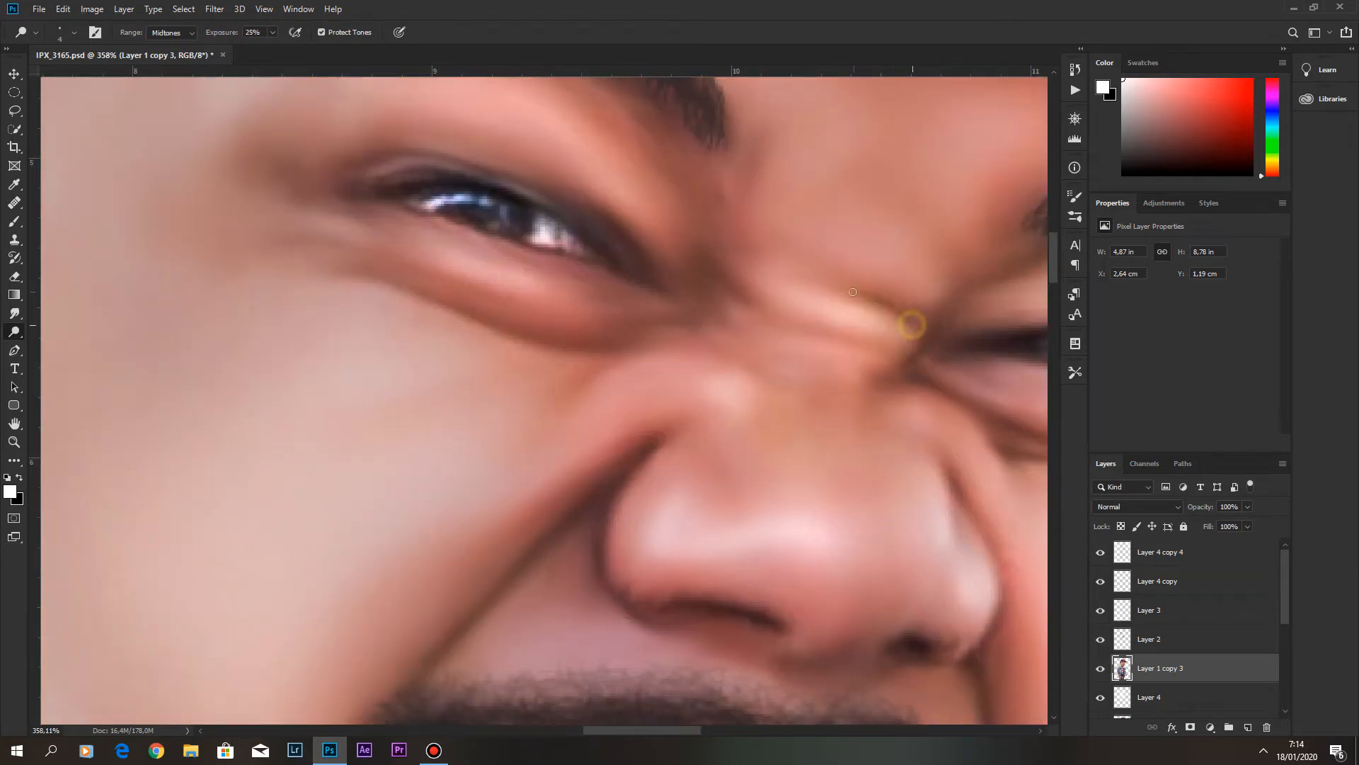
{"action": "left_click_drag", "start_coordinate": [652, 293], "coordinate": [696, 392]}
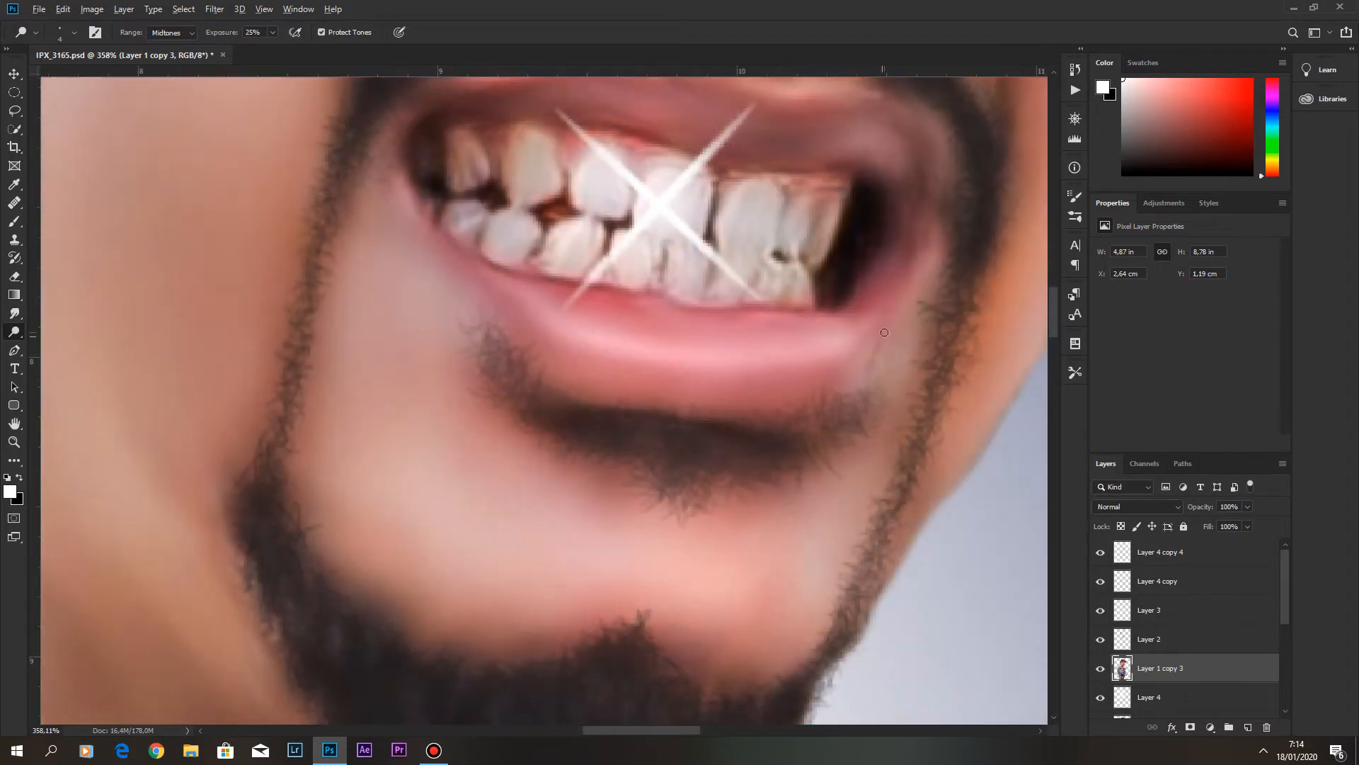
Dodge highlights around the mouth, beard and neck, varying the brush size between 2 px and about 40 px.
{"action": "right_click", "coordinate": [891, 325]}
{"action": "left_click_drag", "start_coordinate": [973, 362], "coordinate": [990, 362]}
{"action": "left_click", "coordinate": [882, 363]}
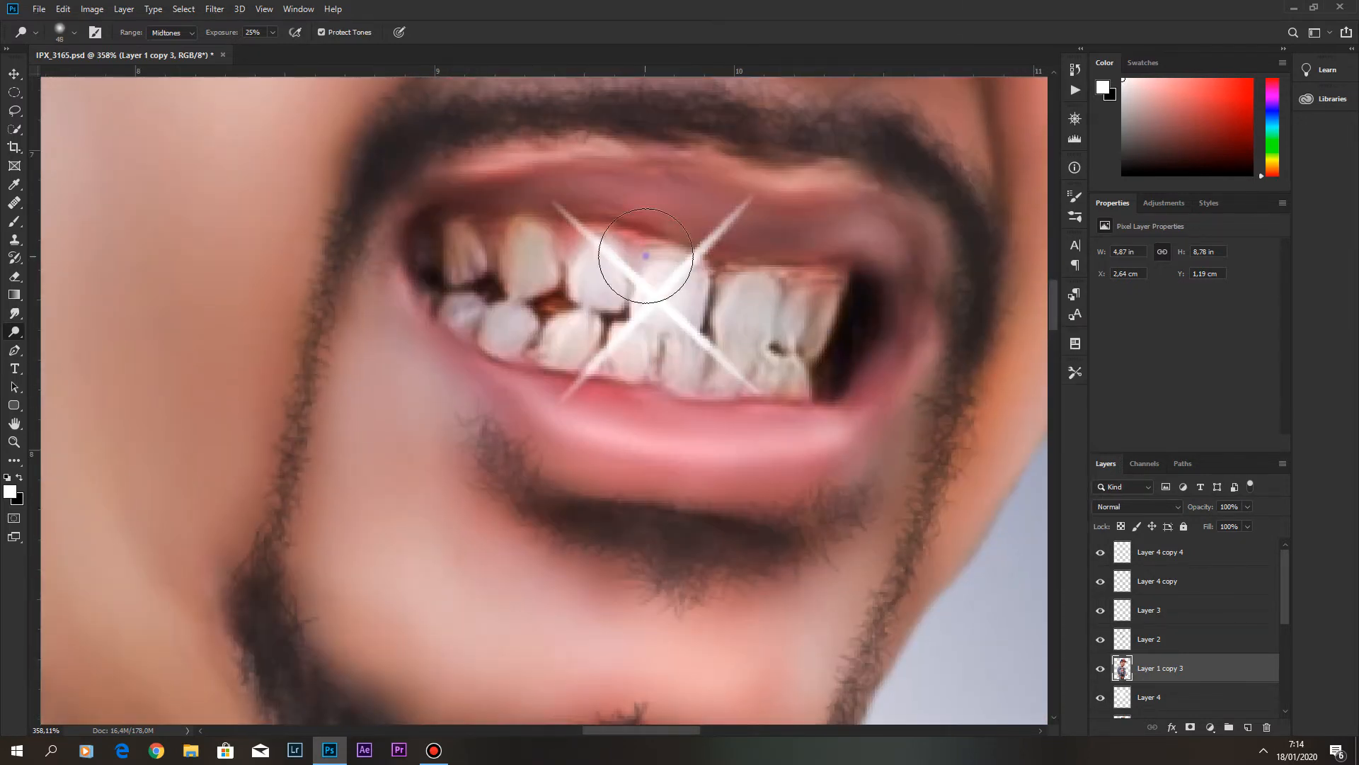
{"action": "right_click", "coordinate": [648, 256]}
{"action": "type", "text": "2"}
{"action": "key", "text": "Return"}
{"action": "scroll", "coordinate": [669, 231], "scroll_direction": "up", "scroll_amount": 2}
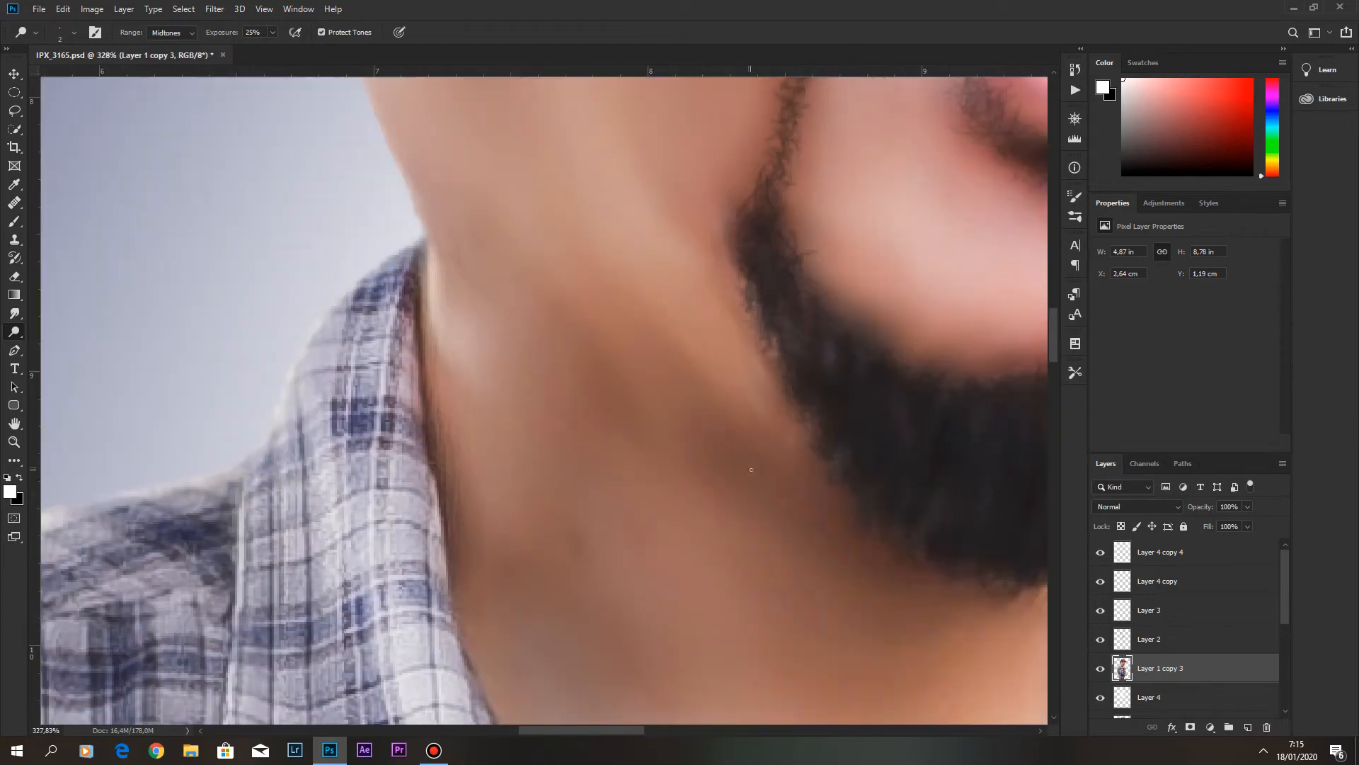
{"action": "right_click", "coordinate": [640, 382]}
{"action": "key", "text": "Return"}
{"action": "scroll", "coordinate": [623, 318], "scroll_direction": "down", "scroll_amount": 8}
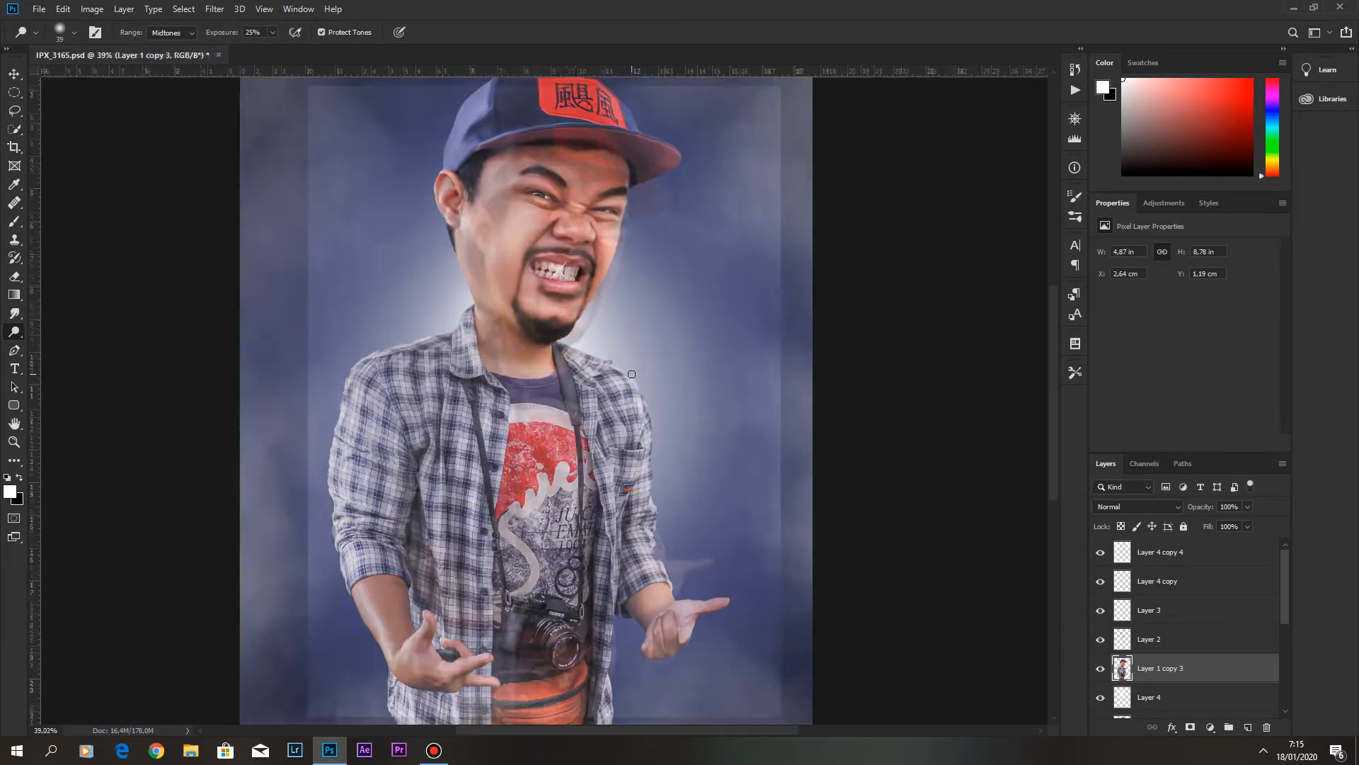
Paint a Quick Mask over the shirt and T-shirt within the man's selection using a 500 px brush.
{"action": "key", "text": "b"}
{"action": "key", "text": "q"}
{"action": "mouse_move", "coordinate": [516, 456]}
{"action": "left_mouse_down"}
{"action": "mouse_move", "coordinate": [496, 464]}
{"action": "mouse_move", "coordinate": [500, 442]}
{"action": "left_mouse_up"}
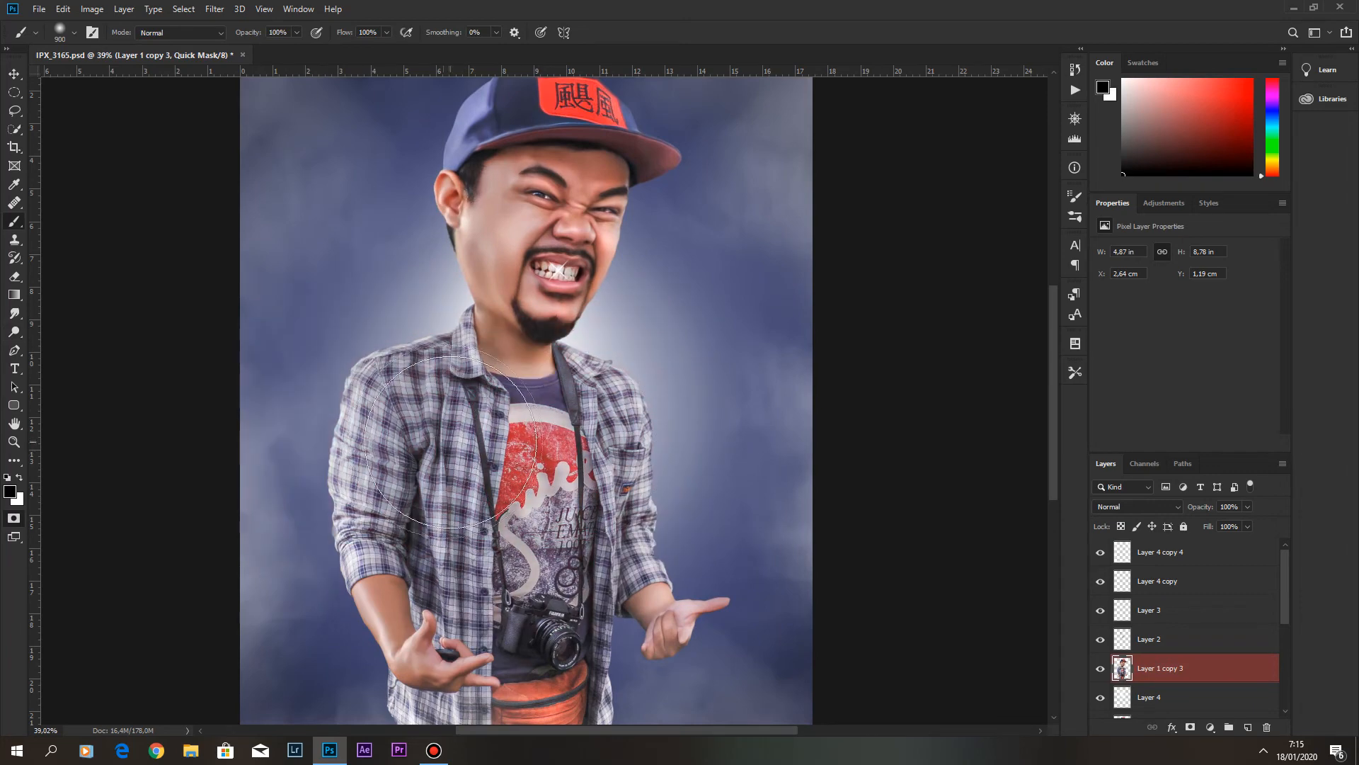
{"action": "mouse_move", "coordinate": [411, 425]}
{"action": "left_mouse_down"}
{"action": "mouse_move", "coordinate": [538, 397]}
{"action": "mouse_move", "coordinate": [510, 559]}
{"action": "left_mouse_up"}
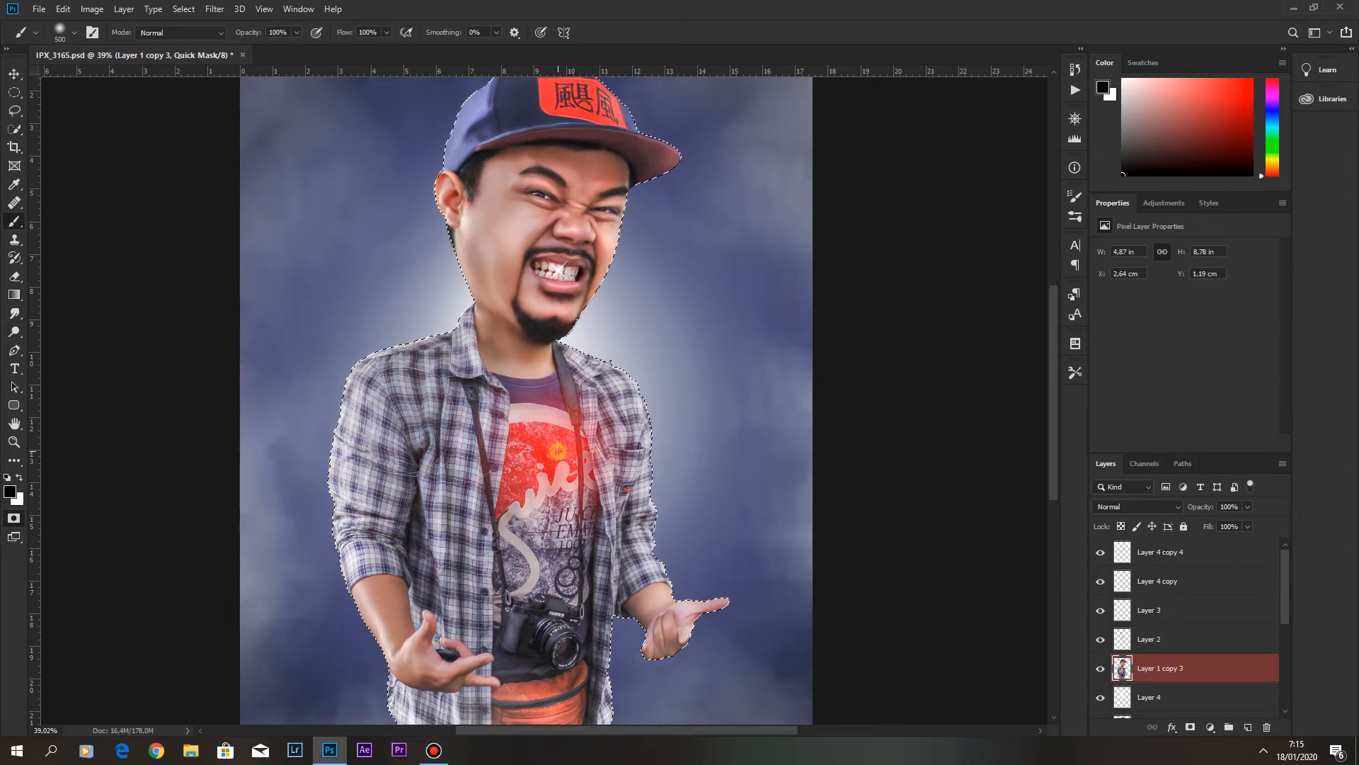
{"action": "mouse_move", "coordinate": [558, 451]}
{"action": "left_mouse_down"}
{"action": "mouse_move", "coordinate": [369, 510]}
{"action": "mouse_move", "coordinate": [616, 538]}
{"action": "mouse_move", "coordinate": [496, 601]}
{"action": "mouse_move", "coordinate": [456, 584]}
{"action": "left_mouse_up"}
{"action": "mouse_move", "coordinate": [604, 545]}
{"action": "left_mouse_down"}
{"action": "mouse_move", "coordinate": [576, 605]}
{"action": "mouse_move", "coordinate": [594, 692]}
{"action": "mouse_move", "coordinate": [606, 651]}
{"action": "mouse_move", "coordinate": [604, 722]}
{"action": "mouse_move", "coordinate": [452, 720]}
{"action": "left_mouse_up"}
Extend the Quick Mask to the sleeves, camera and waist bag with a 150 px brush and leave Quick Mask mode.
{"action": "key", "text": "["}
{"action": "key", "text": "["}
{"action": "key", "text": "["}
{"action": "key", "text": "["}
{"action": "key", "text": "["}
{"action": "key", "text": "["}
{"action": "mouse_move", "coordinate": [484, 566]}
{"action": "left_mouse_down"}
{"action": "mouse_move", "coordinate": [484, 589]}
{"action": "mouse_move", "coordinate": [386, 555]}
{"action": "left_mouse_up"}
{"action": "mouse_move", "coordinate": [496, 640]}
{"action": "left_mouse_down"}
{"action": "mouse_move", "coordinate": [524, 659]}
{"action": "mouse_move", "coordinate": [577, 637]}
{"action": "left_mouse_up"}
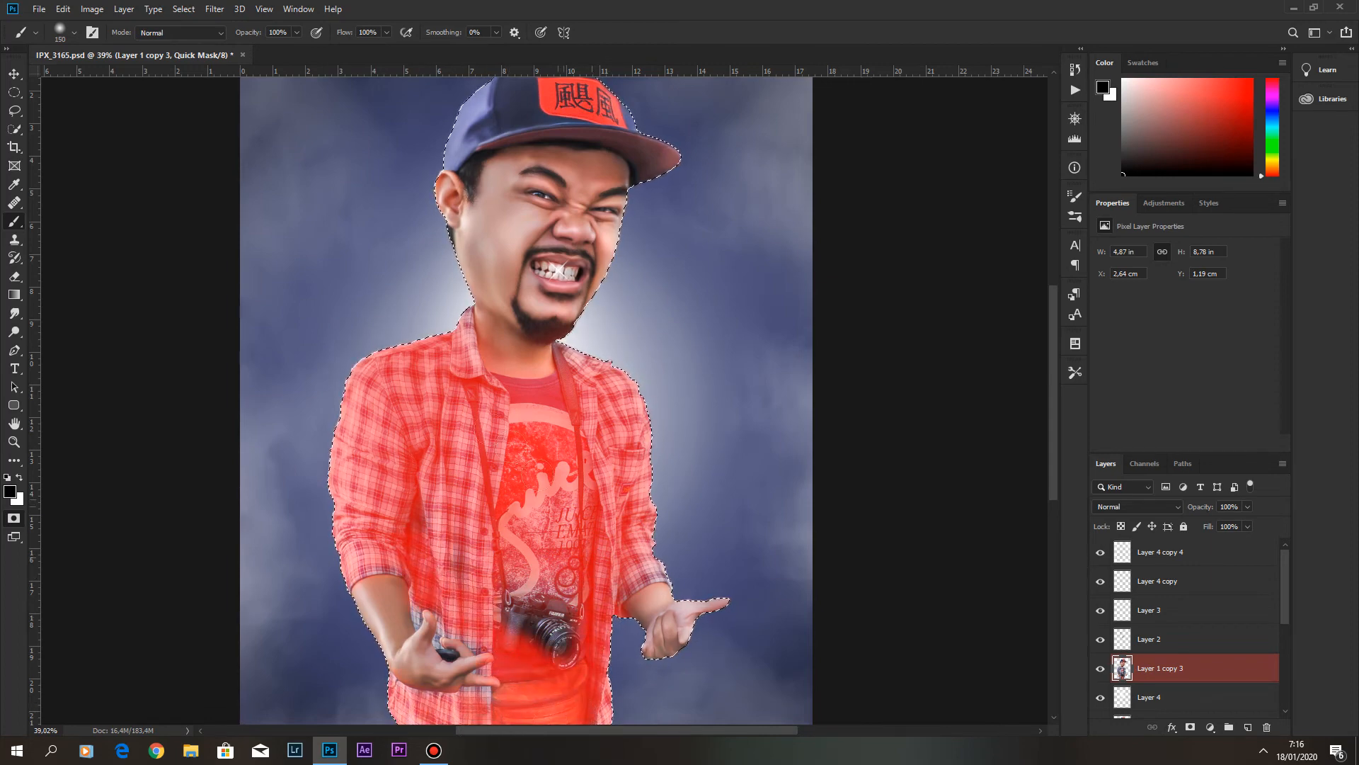
{"action": "key", "text": "q"}
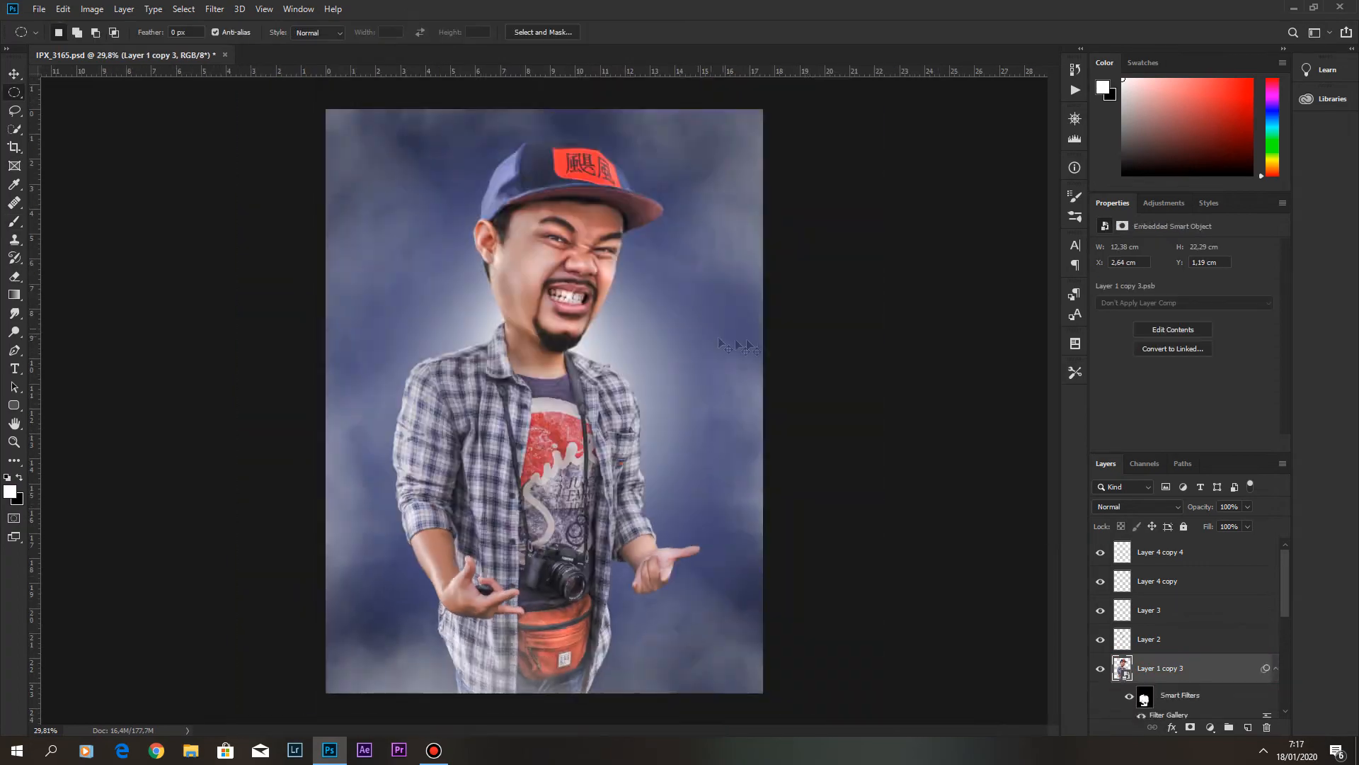
Undo the Filter Gallery effect on Layer 1 copy 3 and apply Camera Raw Filter luminance noise reduction instead.
{"action": "key", "text": "ctrl+z"}
{"action": "left_click", "coordinate": [215, 9]}
{"action": "left_click", "coordinate": [268, 92]}
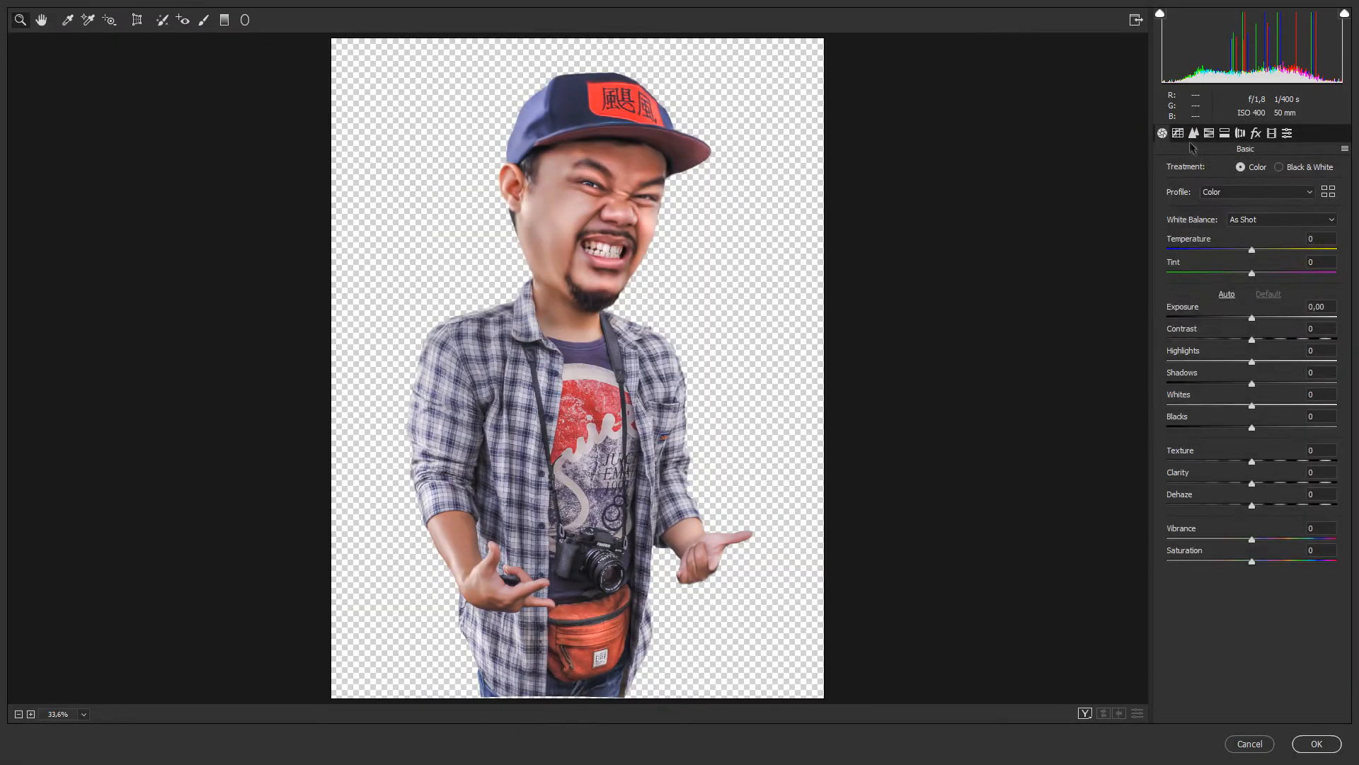
{"action": "left_click", "coordinate": [1194, 133]}
{"action": "left_click_drag", "start_coordinate": [1167, 309], "coordinate": [1183, 309]}
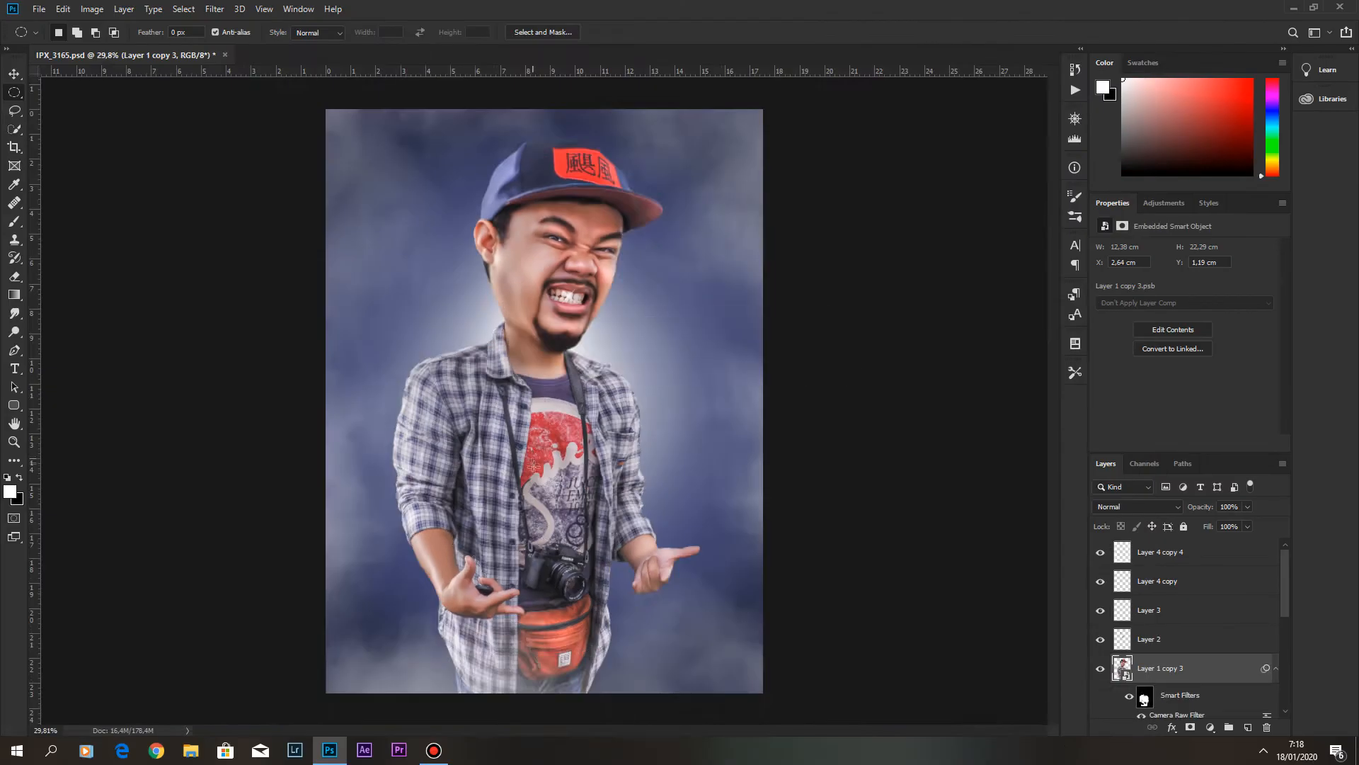
Merge all layers from Layer 4 copy 4 down to Gradient Fill 1 into one layer.
{"action": "key", "text": "ctrl+1"}
{"action": "key", "text": "ctrl+0"}
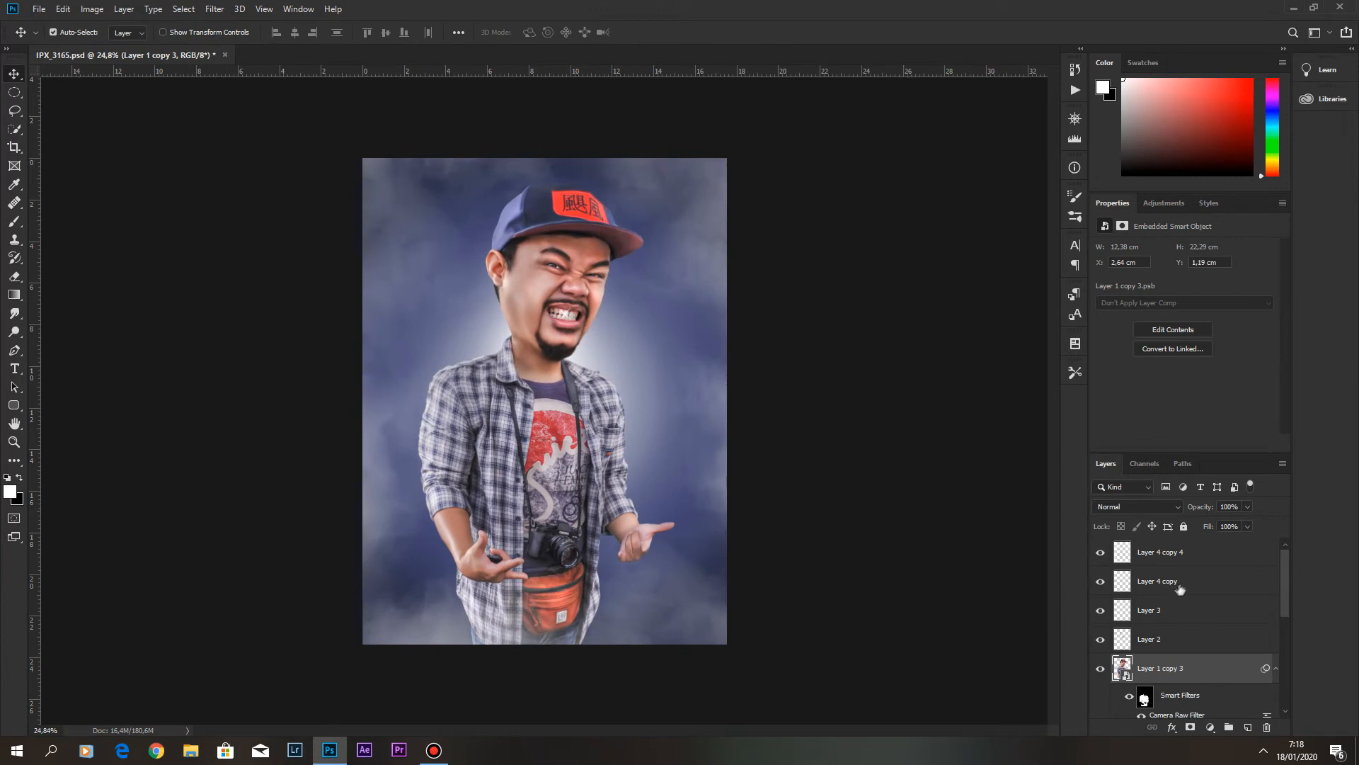
{"action": "scroll", "coordinate": [1172, 590], "scroll_direction": "down", "scroll_amount": 5}
{"action": "left_click", "coordinate": [1234, 673], "text": "shift"}
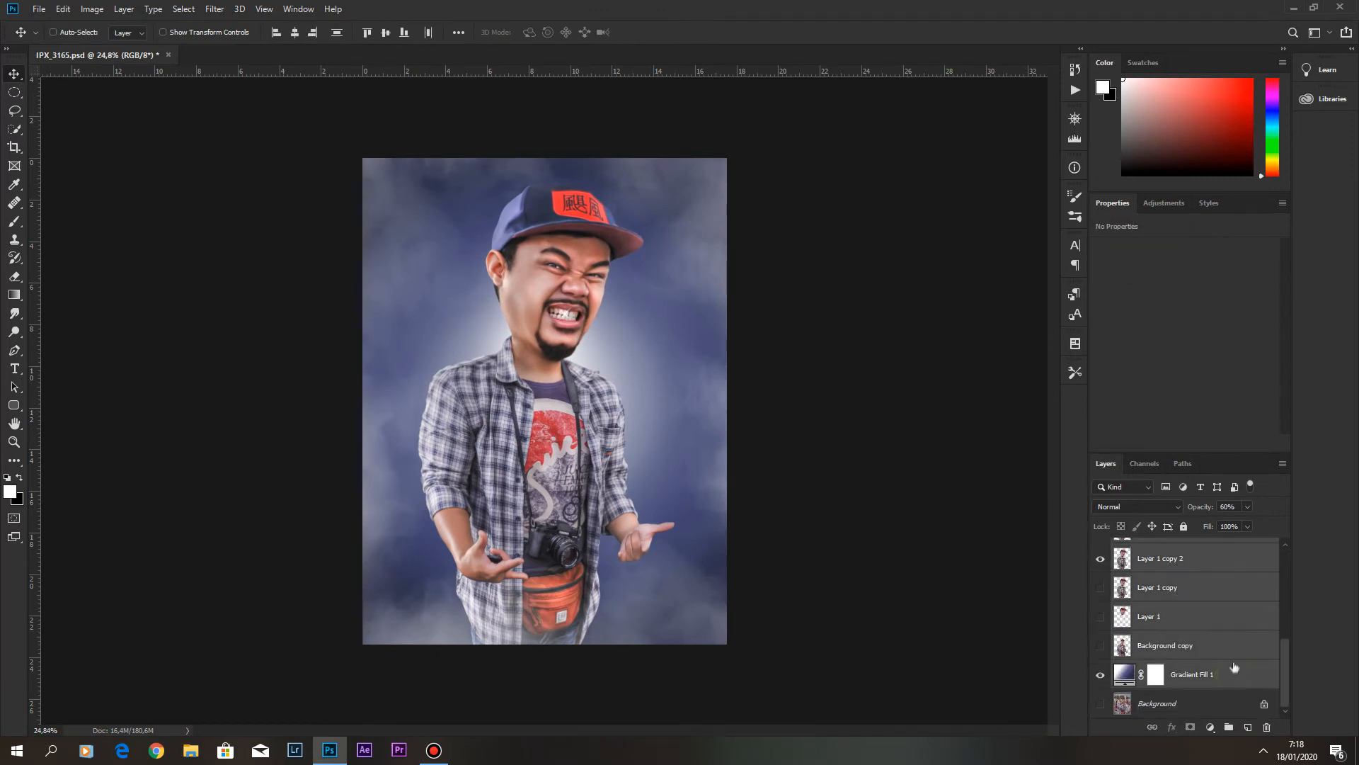
{"action": "key", "text": "ctrl+e"}
Open the Camera Raw Filter on the merged layer and set the post-crop vignette amount to -20.
{"action": "left_click", "coordinate": [215, 8]}
{"action": "left_click", "coordinate": [254, 97]}
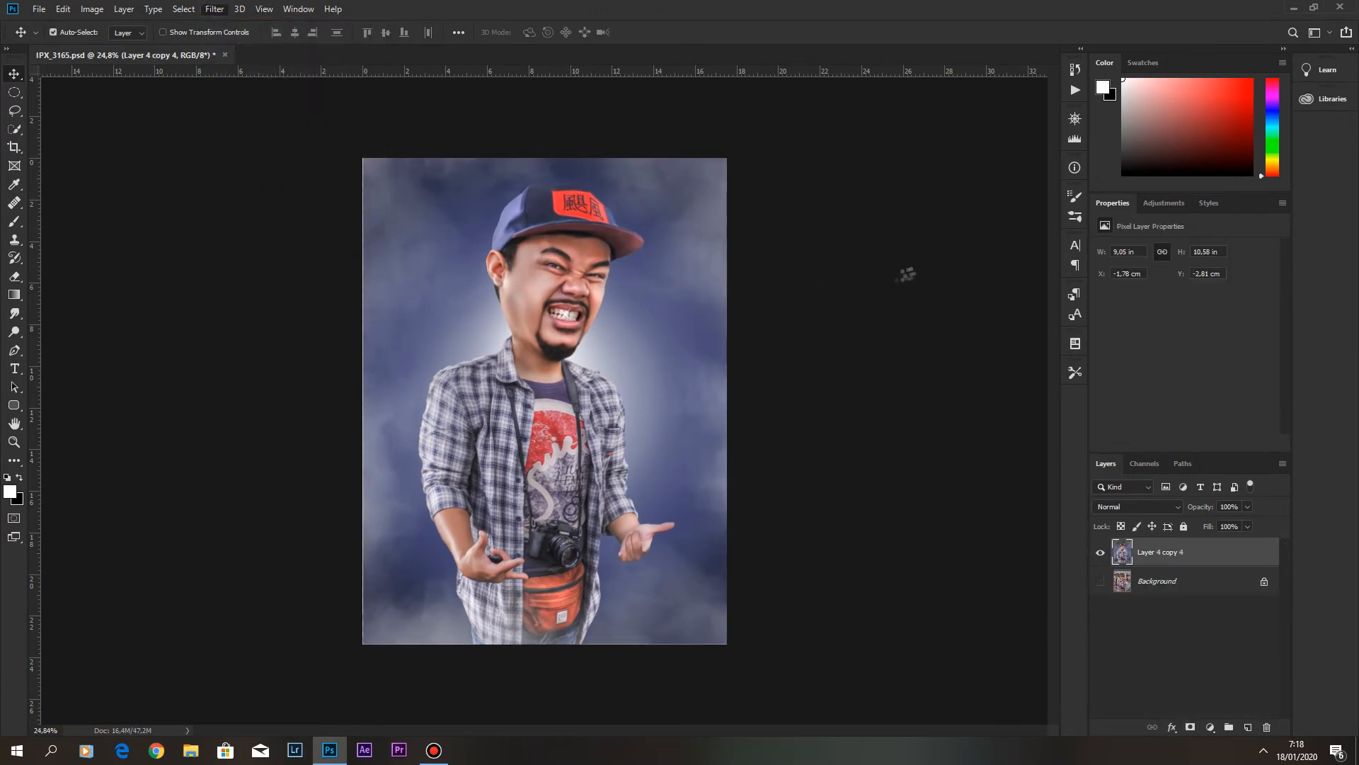
{"action": "left_click", "coordinate": [1256, 133]}
{"action": "left_click", "coordinate": [1324, 306]}
{"action": "key", "text": "shift+Down"}
{"action": "key", "text": "shift+Down"}
Set the vignette's midpoint to 15, roundness to +15 and feather to 70.
{"action": "left_click", "coordinate": [1328, 326]}
{"action": "key", "text": "shift+Down"}
{"action": "key", "text": "shift+Down"}
{"action": "key", "text": "shift+Down"}
{"action": "key", "text": "shift+Down"}
{"action": "left_click", "coordinate": [1328, 348]}
{"action": "type", "text": "15"}
{"action": "left_click", "coordinate": [1323, 373]}
{"action": "type", "text": "70"}
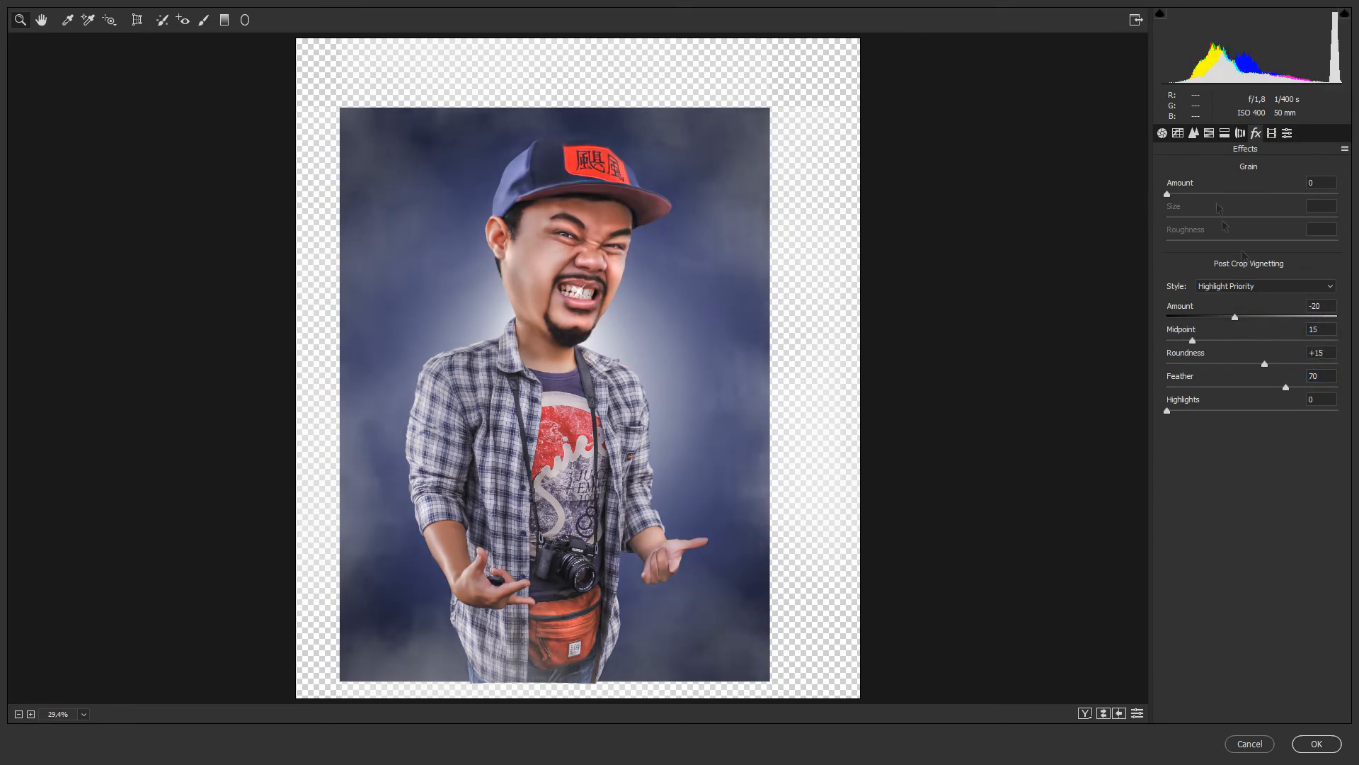
Set the basic adjustments to contrast +10, clarity -25 and texture +100.
{"action": "left_click", "coordinate": [1162, 134]}
{"action": "left_click", "coordinate": [1260, 328]}
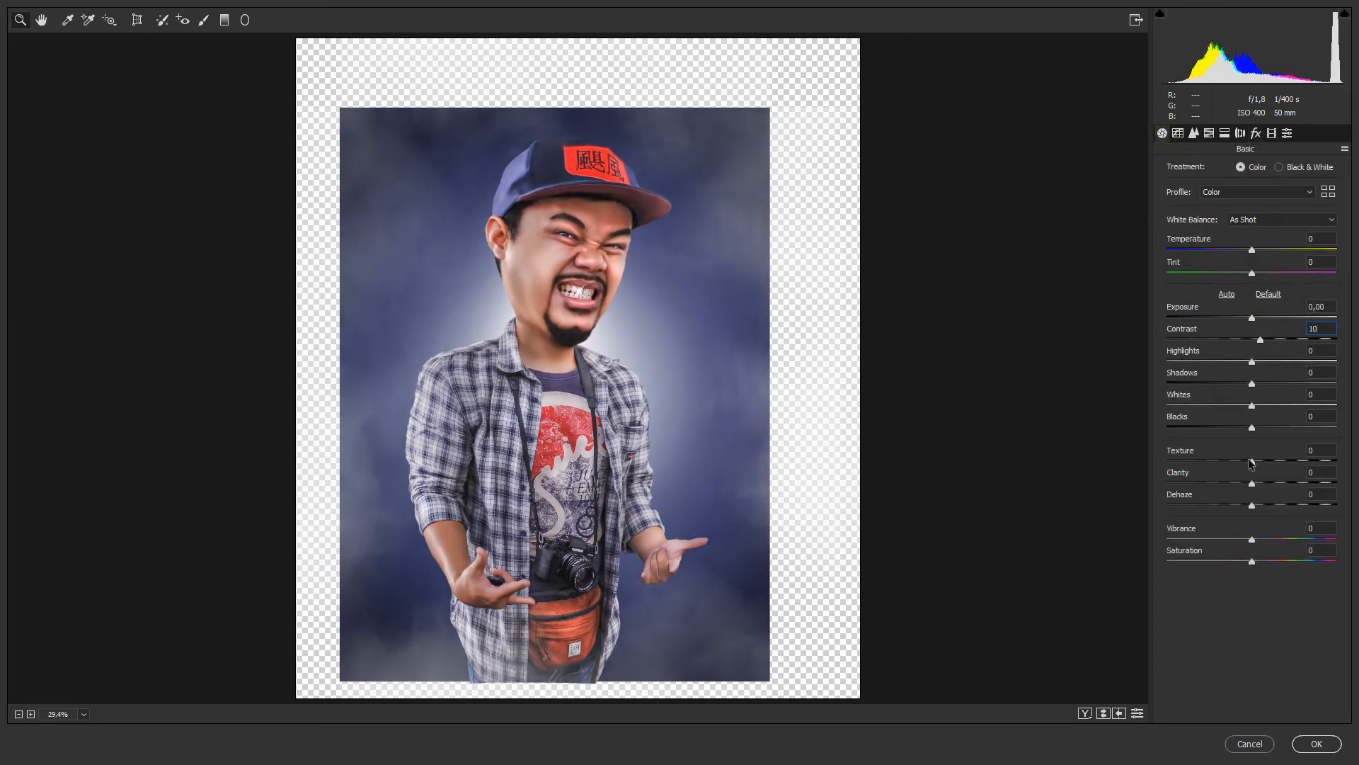
{"action": "double_click", "coordinate": [1305, 459]}
{"action": "mouse_move", "coordinate": [1244, 478]}
{"action": "left_mouse_down"}
{"action": "mouse_move", "coordinate": [1267, 473]}
{"action": "mouse_move", "coordinate": [1231, 483]}
{"action": "left_mouse_up"}
{"action": "left_click", "coordinate": [1269, 460]}
{"action": "left_click", "coordinate": [1327, 450]}
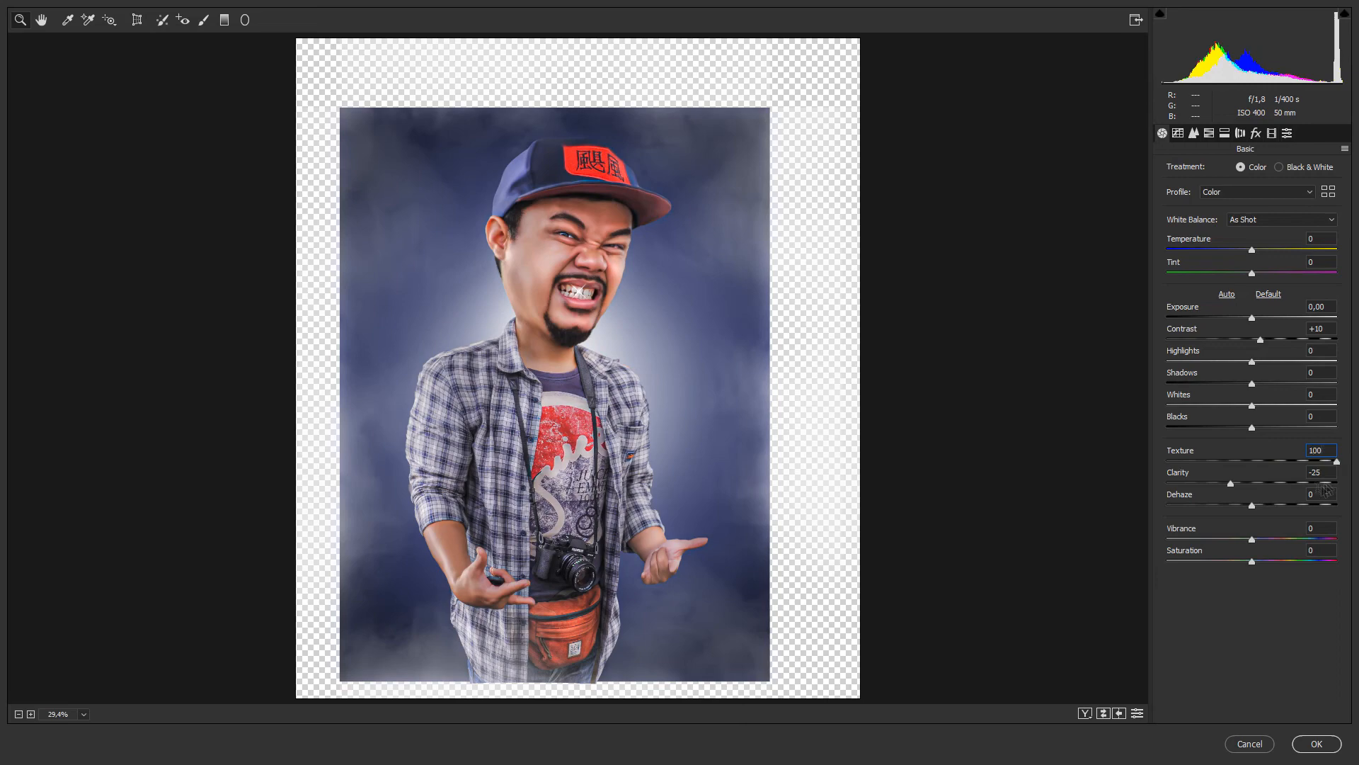
Set sharpening to amount 50 and radius 2.0 with luminance noise reduction 10, checking the face up close.
{"action": "left_click", "coordinate": [1193, 133]}
{"action": "left_click", "coordinate": [1327, 181]}
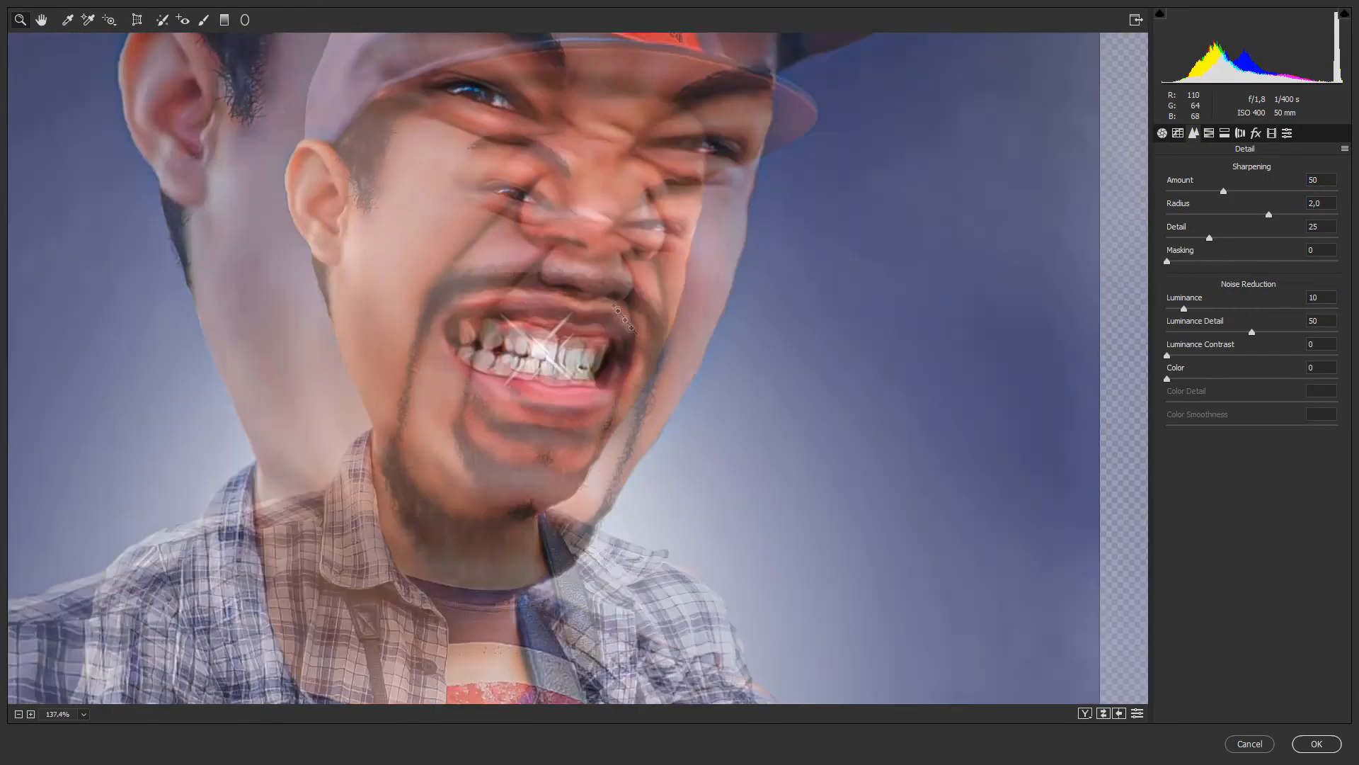
{"action": "right_click", "coordinate": [601, 167]}
{"action": "left_click", "coordinate": [652, 373]}
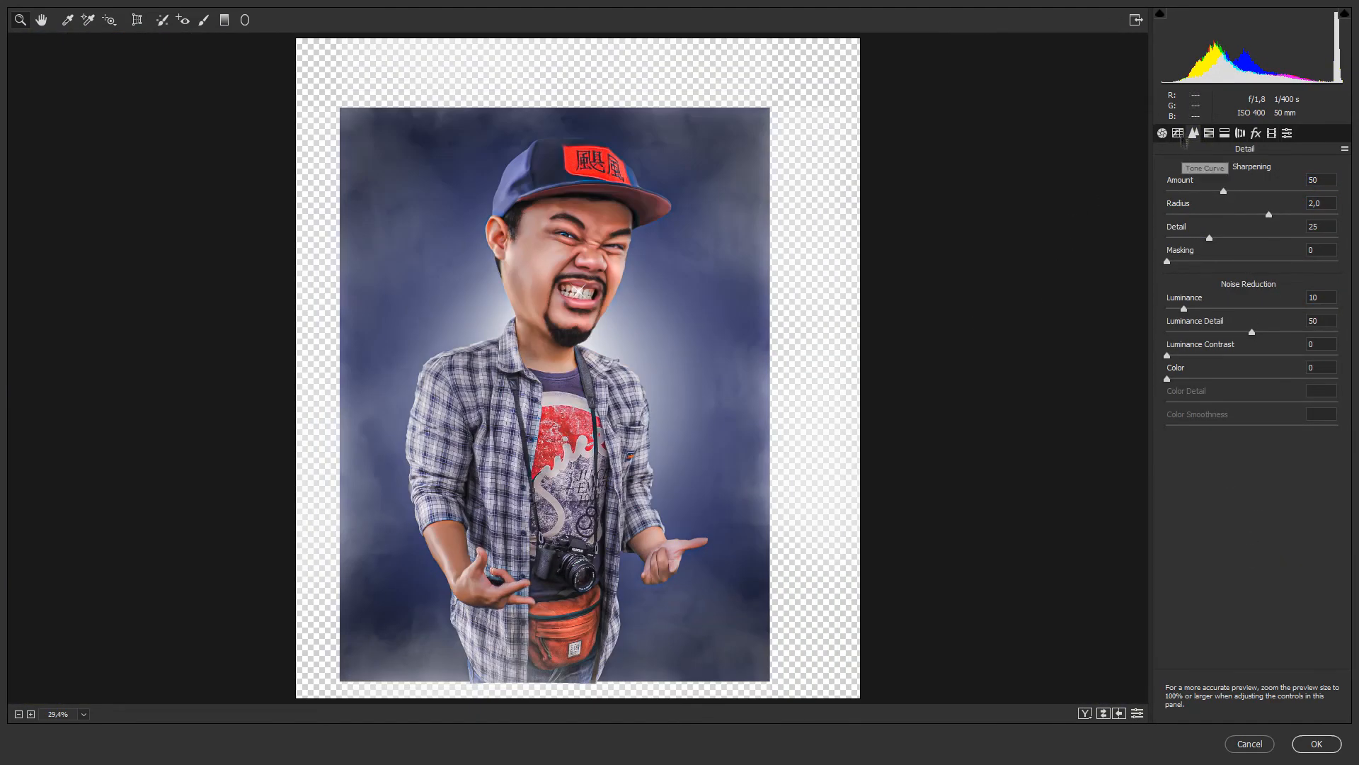
Set temperature to -2, dehaze to +5, blacks to +25 and highlights to -23.
{"action": "left_click_drag", "start_coordinate": [1253, 250], "coordinate": [1257, 250]}
{"action": "left_click", "coordinate": [1326, 237]}
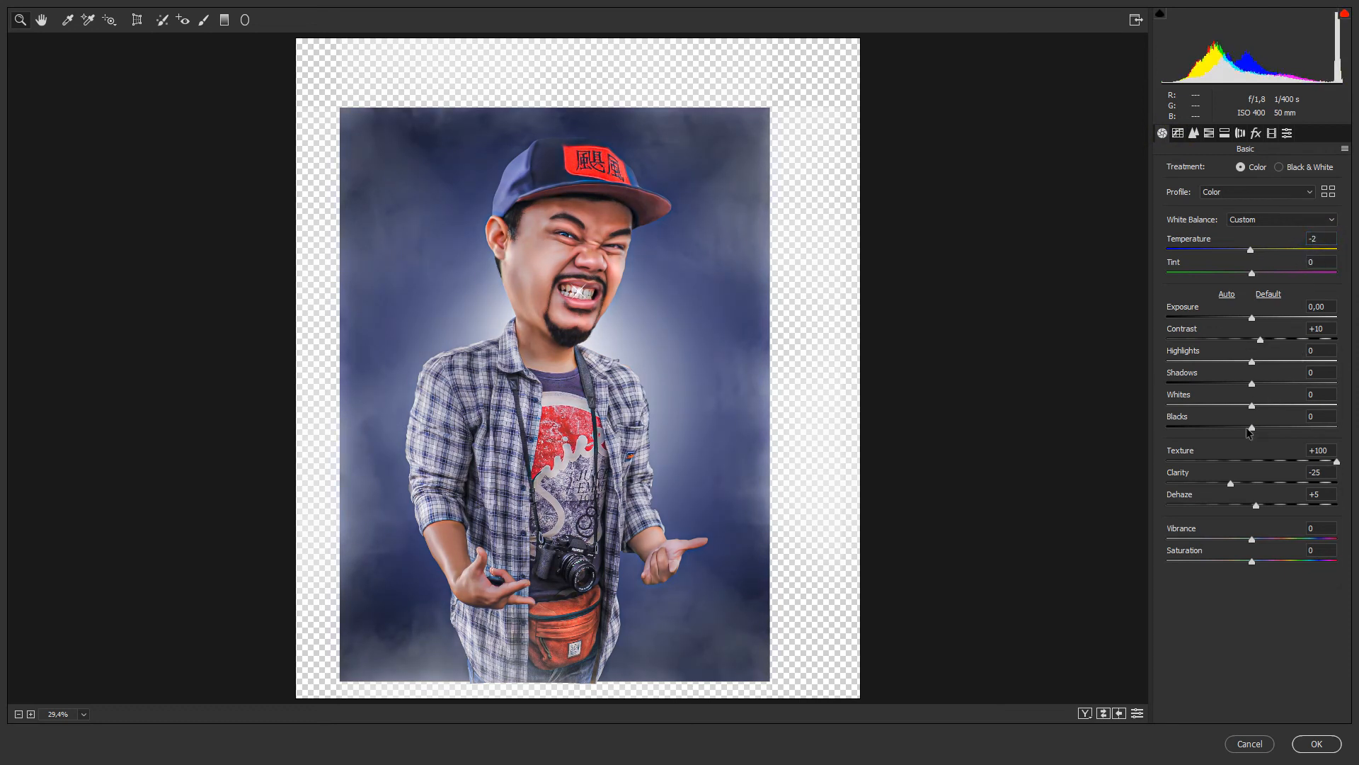
{"action": "left_click_drag", "start_coordinate": [1251, 362], "coordinate": [1233, 362]}
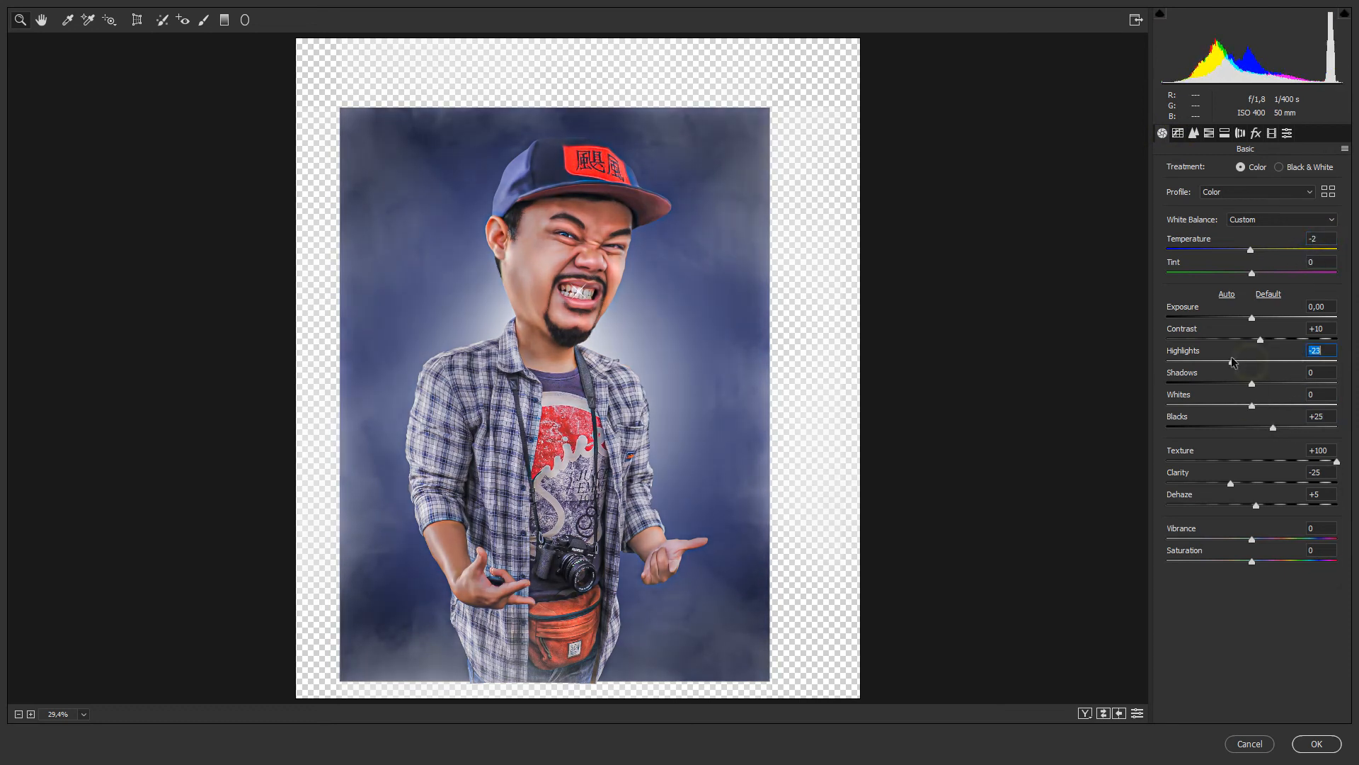
Raise one tonal range of the parametric tone curve by five increments of ten.
{"action": "left_click", "coordinate": [1178, 133]}
{"action": "left_click", "coordinate": [1323, 388]}
{"action": "key", "text": "shift+Up"}
{"action": "key", "text": "shift+Up"}
{"action": "key", "text": "shift+Up"}
{"action": "key", "text": "shift+Up"}
{"action": "key", "text": "shift+Up"}
Lower the saturation of the oranges to -9 in the HSL adjustments and apply the Camera Raw grading.
{"action": "left_click", "coordinate": [1225, 133]}
{"action": "left_click", "coordinate": [1209, 133]}
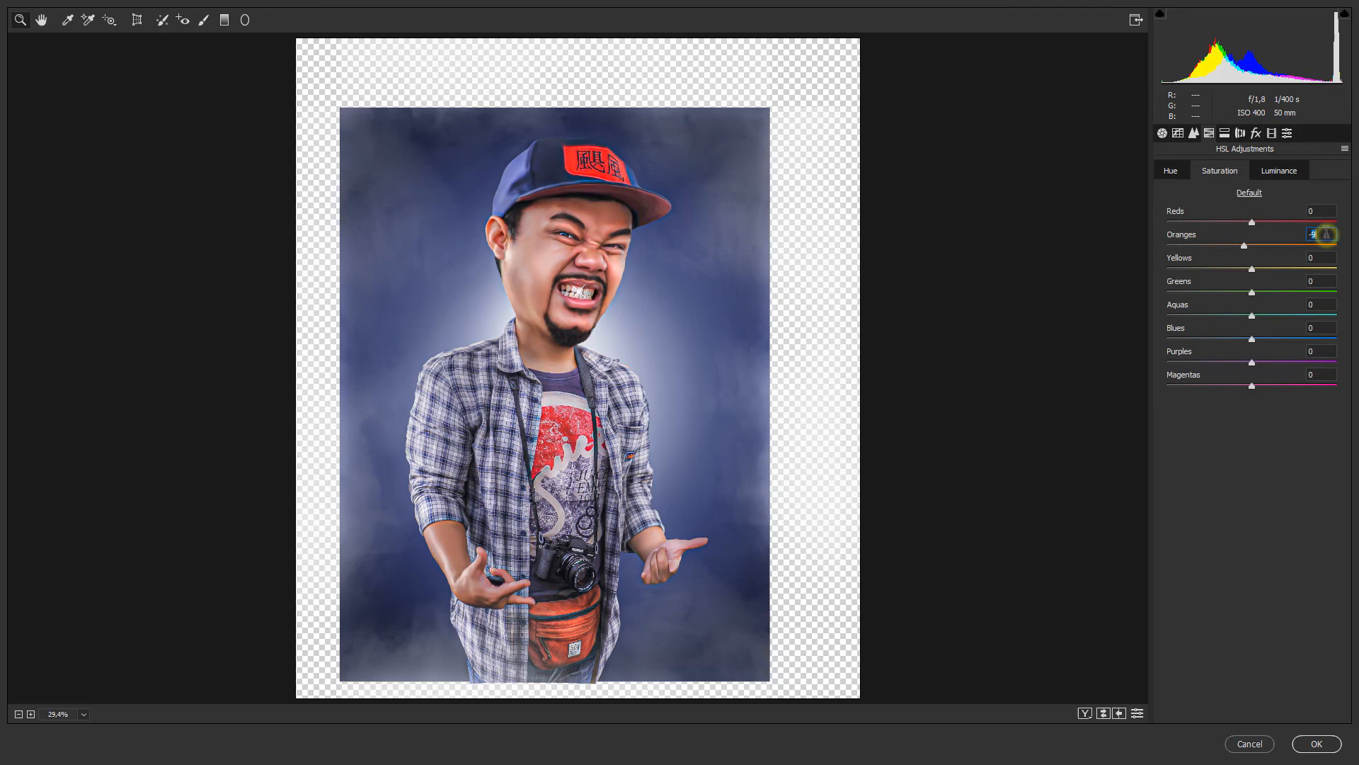
{"action": "left_click", "coordinate": [1317, 743]}
Check the graded caricature up close and save the document.
{"action": "scroll", "coordinate": [623, 282], "scroll_direction": "up", "scroll_amount": 6}
{"action": "scroll", "coordinate": [623, 283], "scroll_direction": "down", "scroll_amount": 4}
{"action": "left_click", "coordinate": [39, 9]}
{"action": "left_click", "coordinate": [97, 164]}
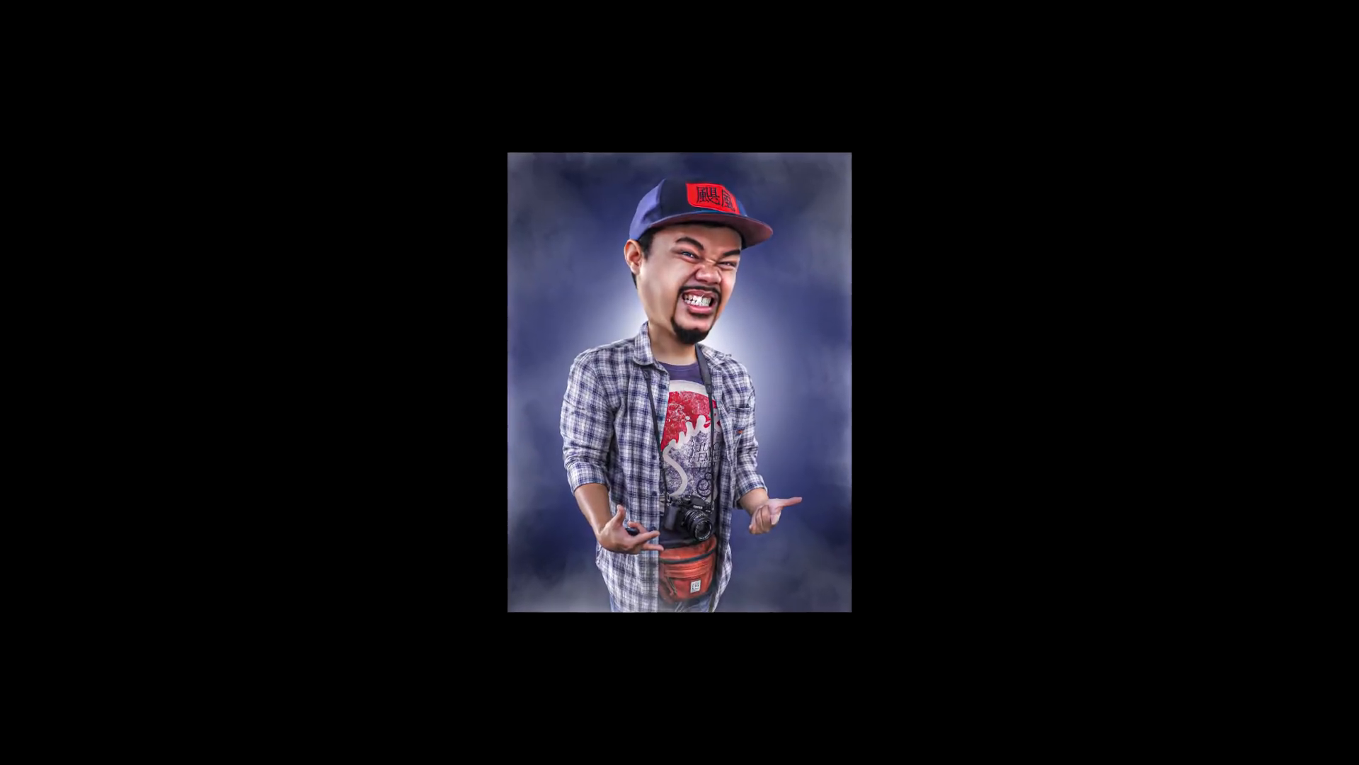